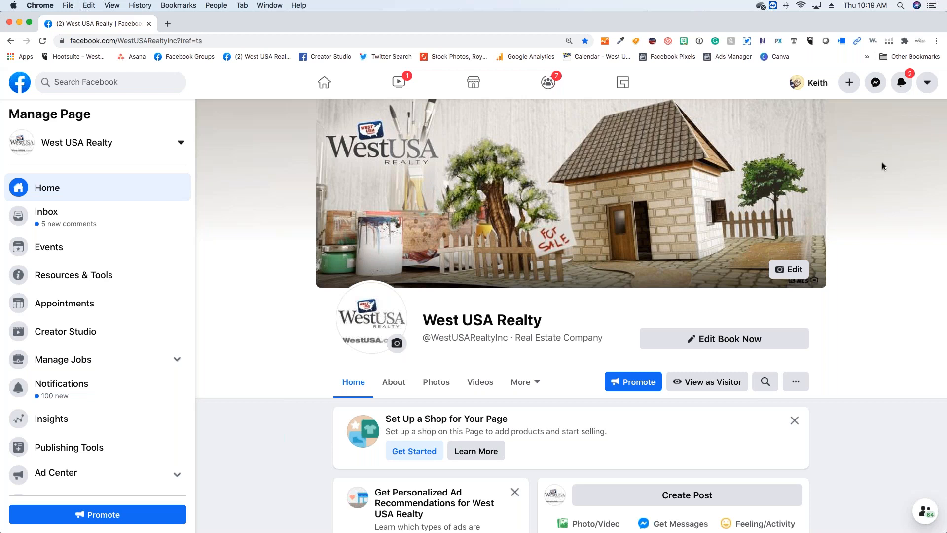
- Temporarily switch to classic Facebook from the account options, skipping the feedback question
{"action": "left_click", "coordinate": [920, 87]}
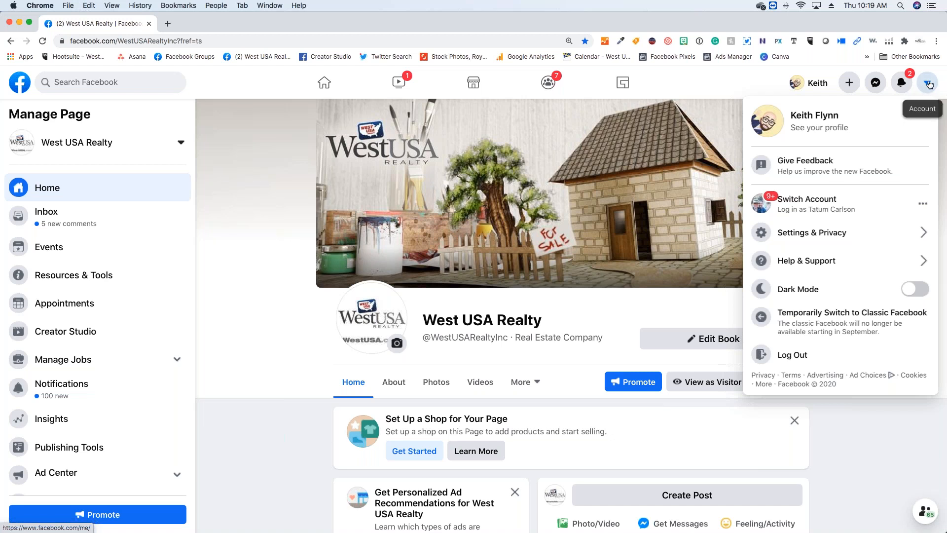
{"action": "left_click", "coordinate": [834, 335]}
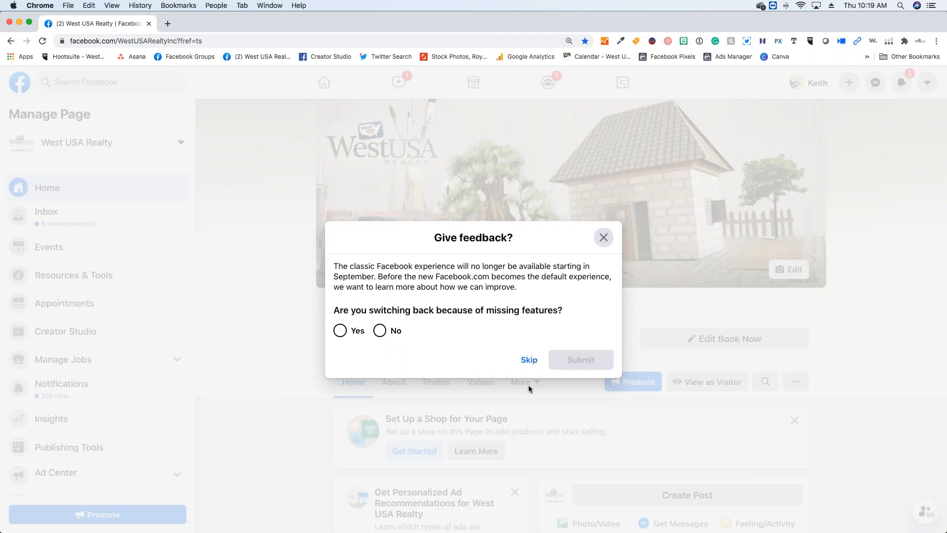
{"action": "left_click", "coordinate": [529, 360]}
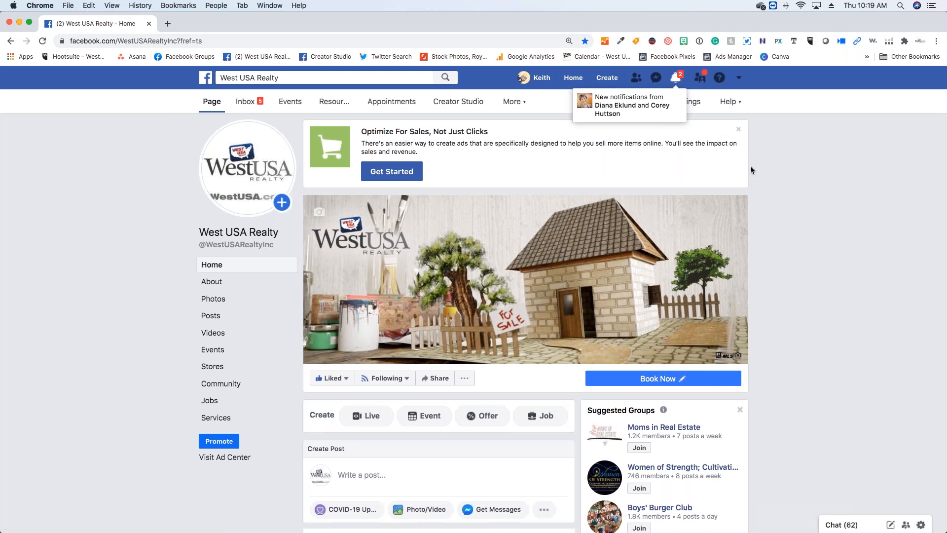
- Switch the page view back to the new Facebook and return to the cover area
{"action": "left_click", "coordinate": [739, 78]}
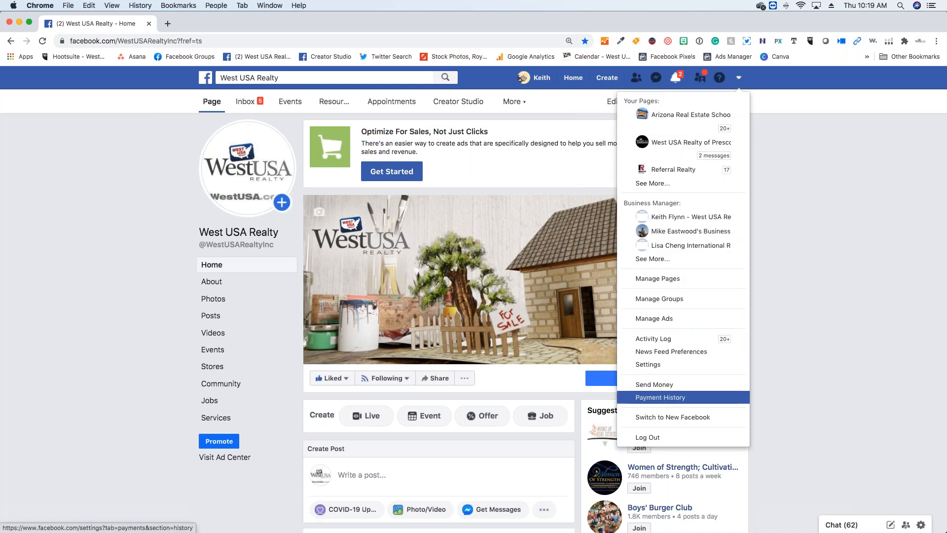
{"action": "left_click", "coordinate": [673, 417]}
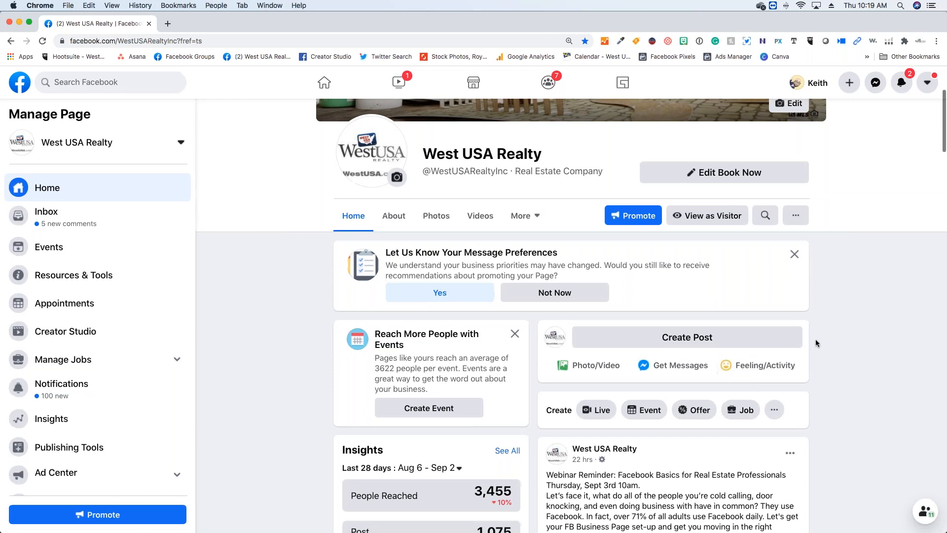
{"action": "scroll", "coordinate": [862, 300], "scroll_direction": "up", "scroll_amount": 2}
{"action": "scroll", "coordinate": [862, 303], "scroll_direction": "up", "scroll_amount": 3}
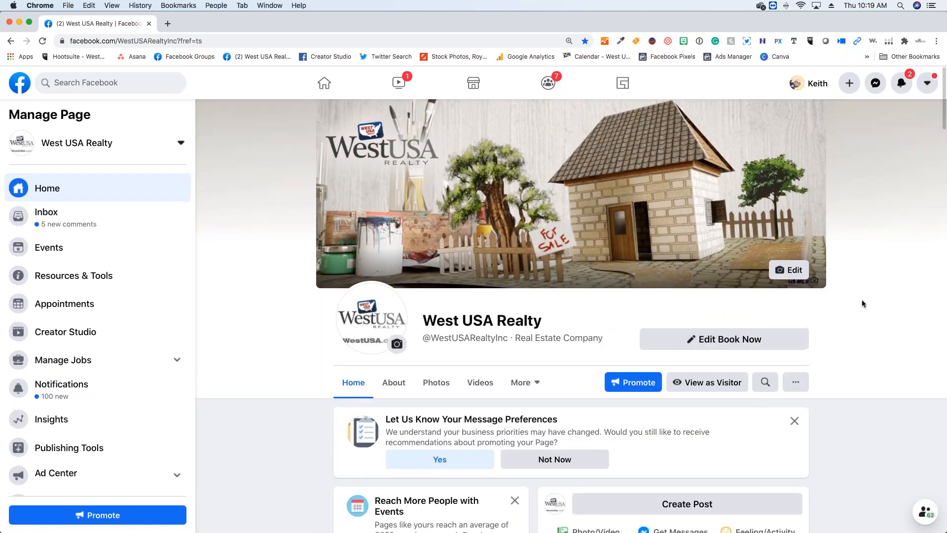
- Search Facebook for "west usa realty" and open the West USA Realty company page from the results
{"action": "left_click", "coordinate": [101, 81]}
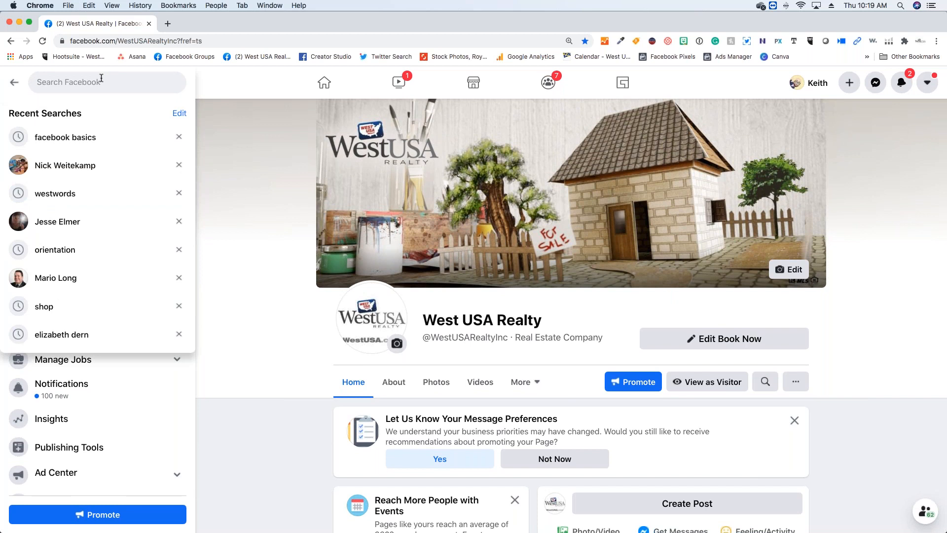
{"action": "type", "text": "w"}
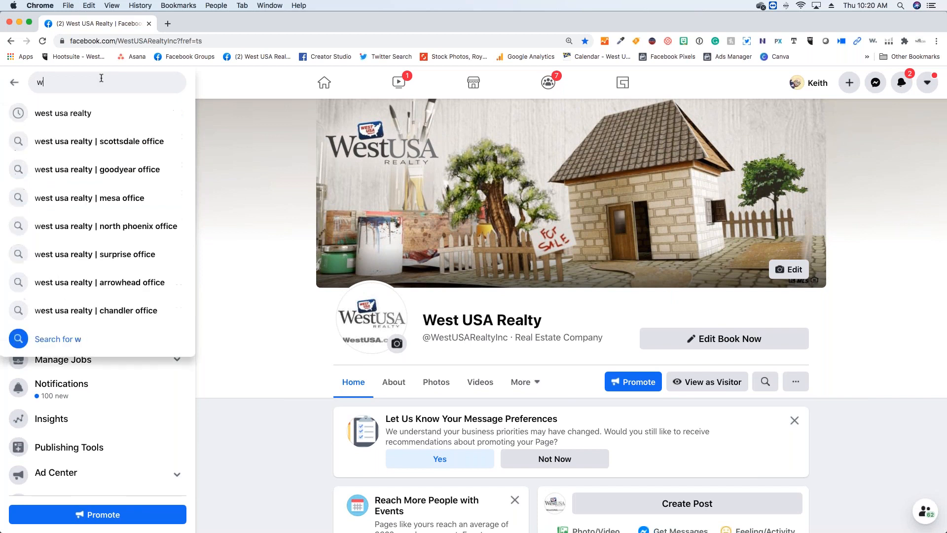
{"action": "type", "text": "est usa relt"}
{"action": "key", "text": "BackSpace"}
{"action": "key", "text": "BackSpace"}
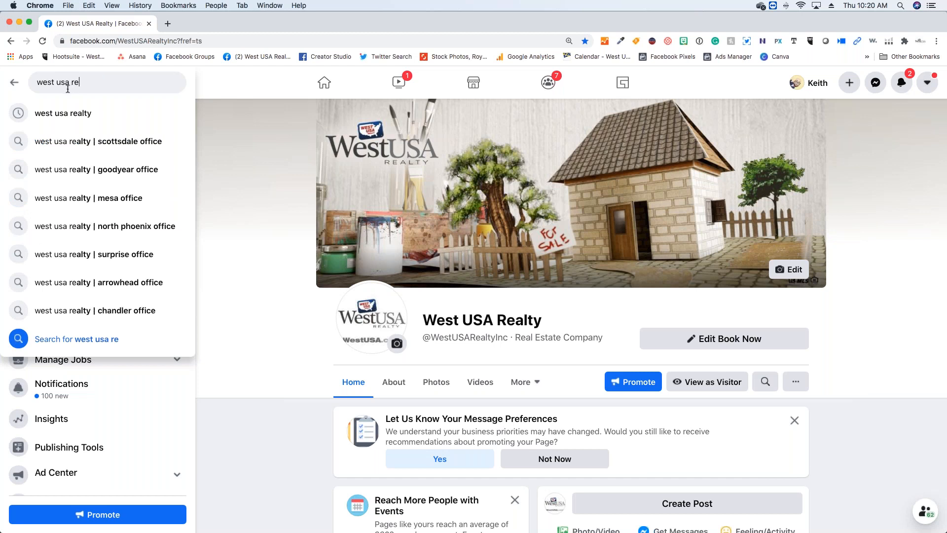
{"action": "left_click", "coordinate": [69, 111]}
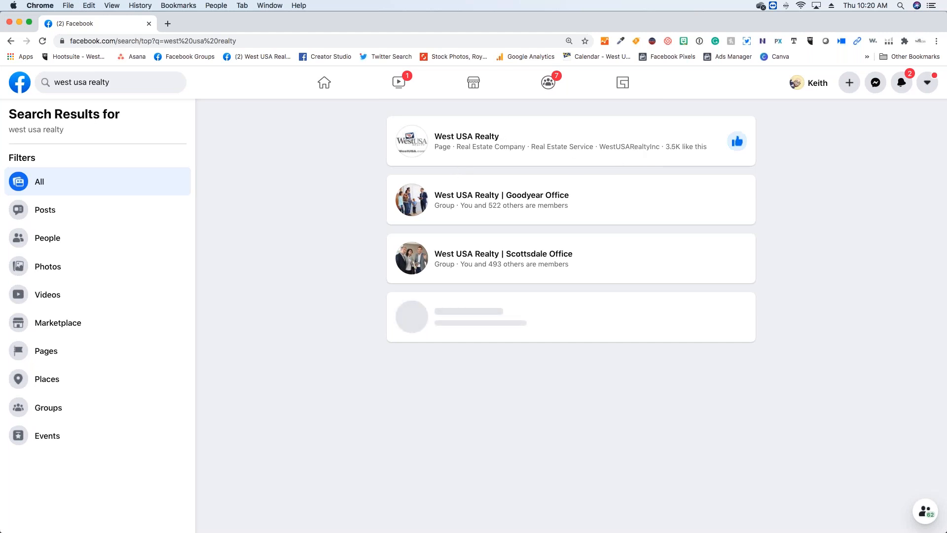
{"action": "left_click", "coordinate": [486, 142]}
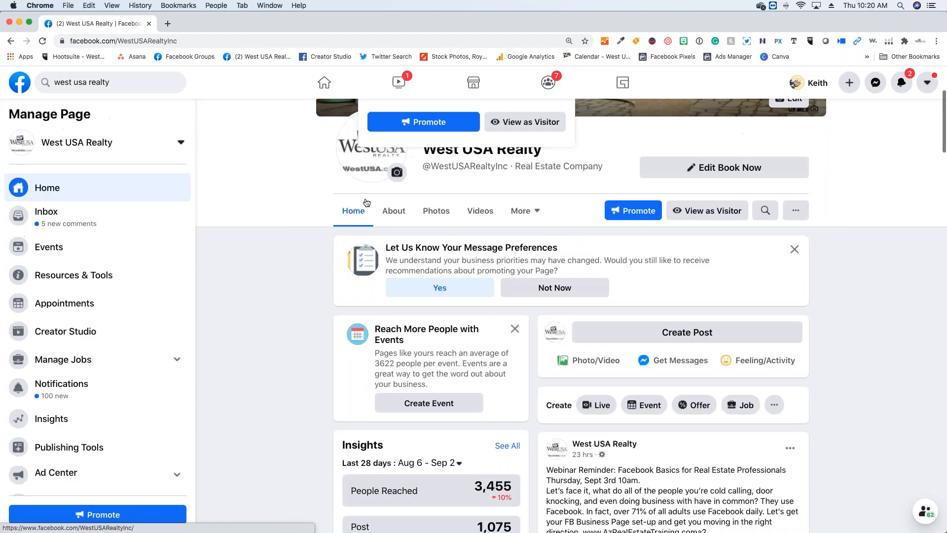
{"action": "scroll", "coordinate": [887, 251], "scroll_direction": "up", "scroll_amount": 3}
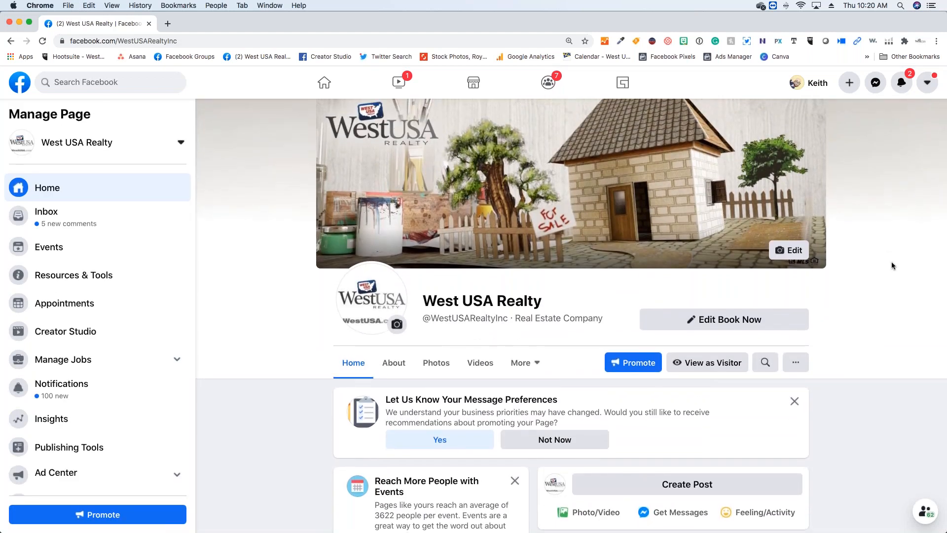
{"action": "scroll", "coordinate": [892, 265], "scroll_direction": "up", "scroll_amount": 1}
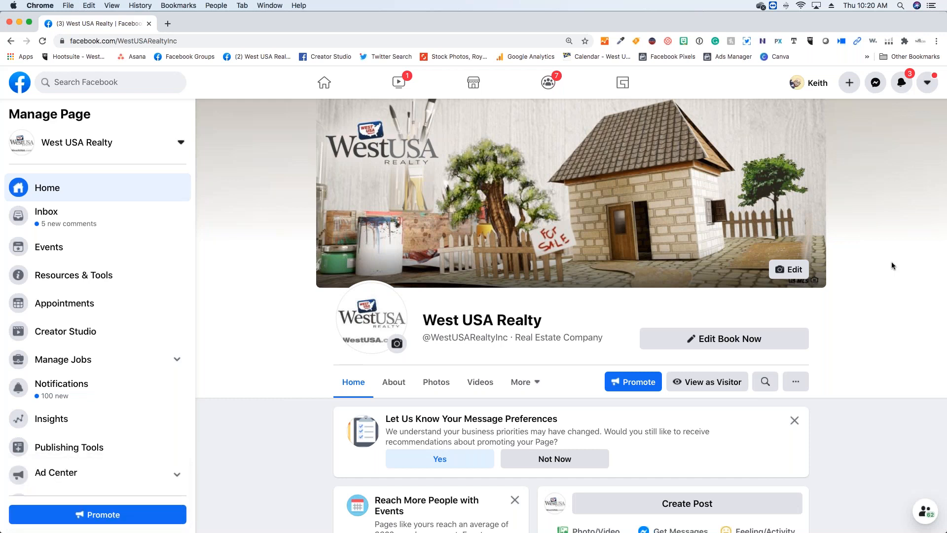
- Examine the West USA Realty page's recent posts, such as the webinar reminder, new-agent welcome and top producers, and return to the cover
{"action": "scroll", "coordinate": [919, 276], "scroll_direction": "down", "scroll_amount": 1}
{"action": "scroll", "coordinate": [887, 274], "scroll_direction": "down", "scroll_amount": 8}
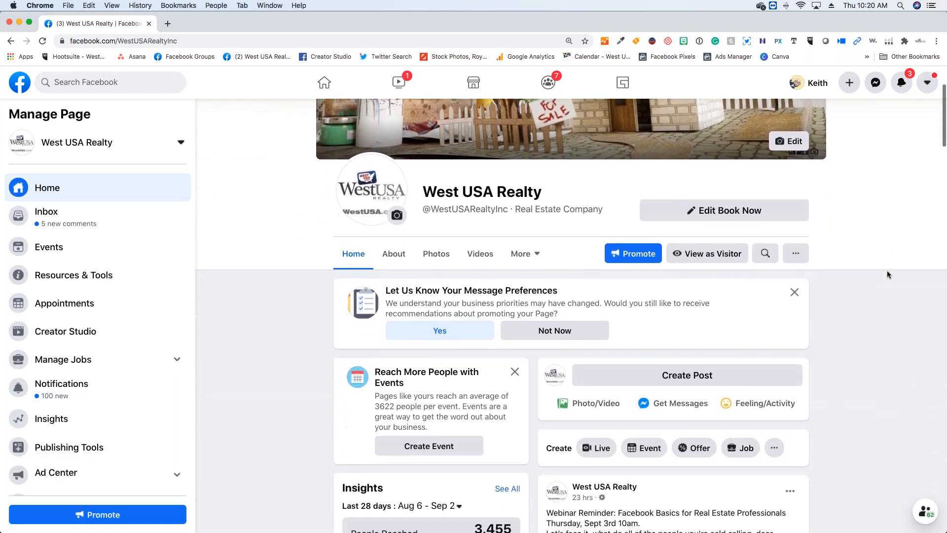
{"action": "scroll", "coordinate": [887, 271], "scroll_direction": "down", "scroll_amount": 2}
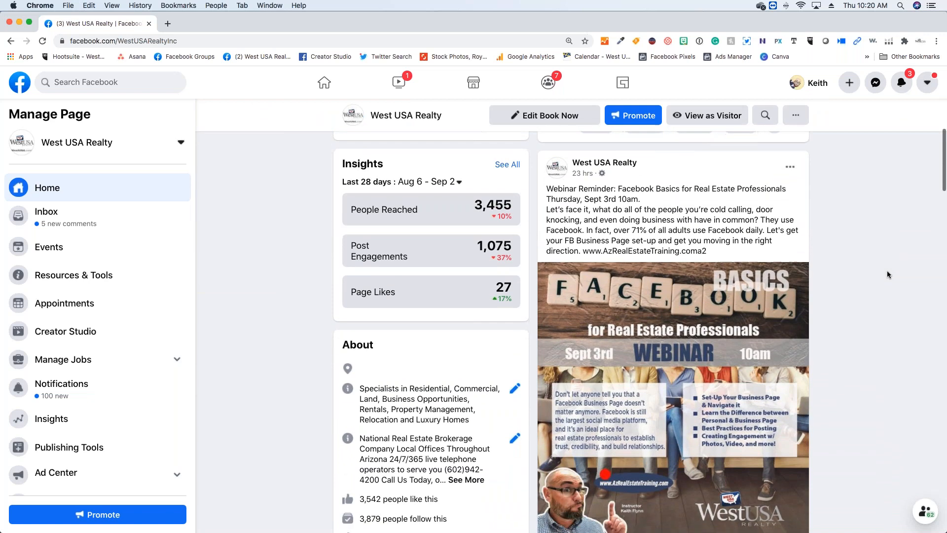
{"action": "scroll", "coordinate": [887, 271], "scroll_direction": "down", "scroll_amount": 2}
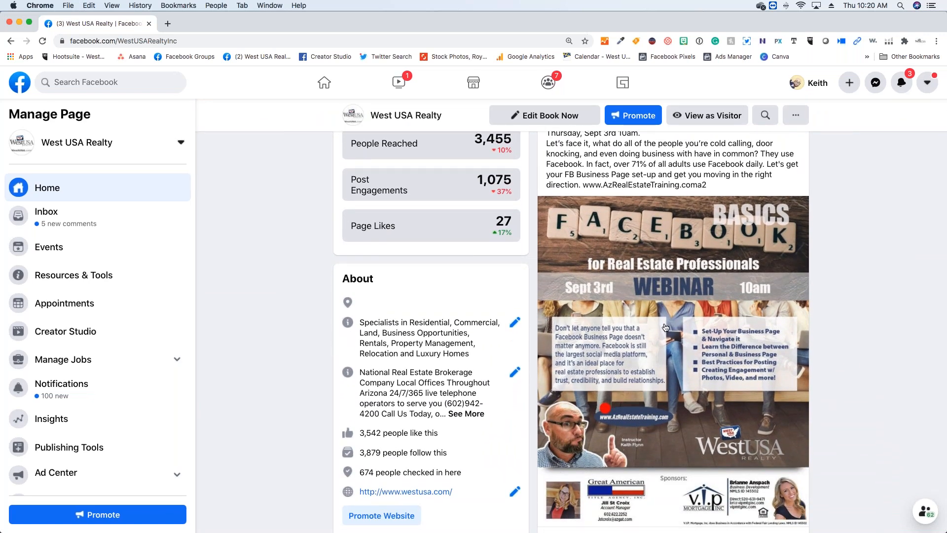
{"action": "scroll", "coordinate": [646, 336], "scroll_direction": "down", "scroll_amount": 2}
{"action": "scroll", "coordinate": [645, 336], "scroll_direction": "down", "scroll_amount": 10}
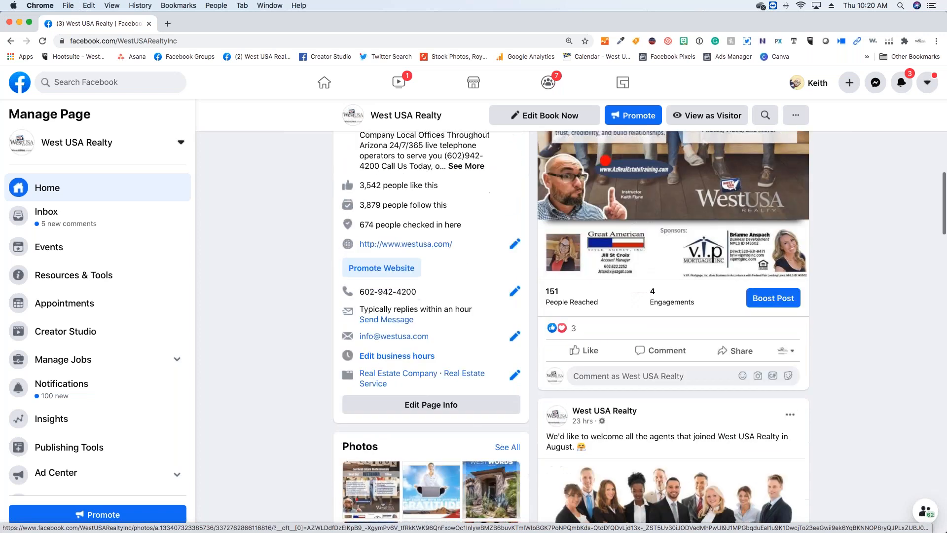
{"action": "scroll", "coordinate": [703, 328], "scroll_direction": "down", "scroll_amount": 5}
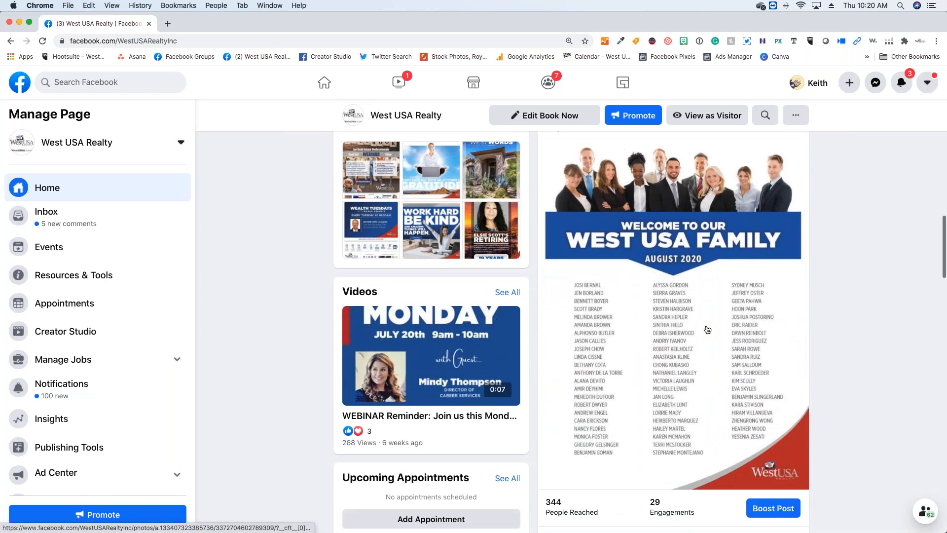
{"action": "scroll", "coordinate": [708, 329], "scroll_direction": "down", "scroll_amount": 3}
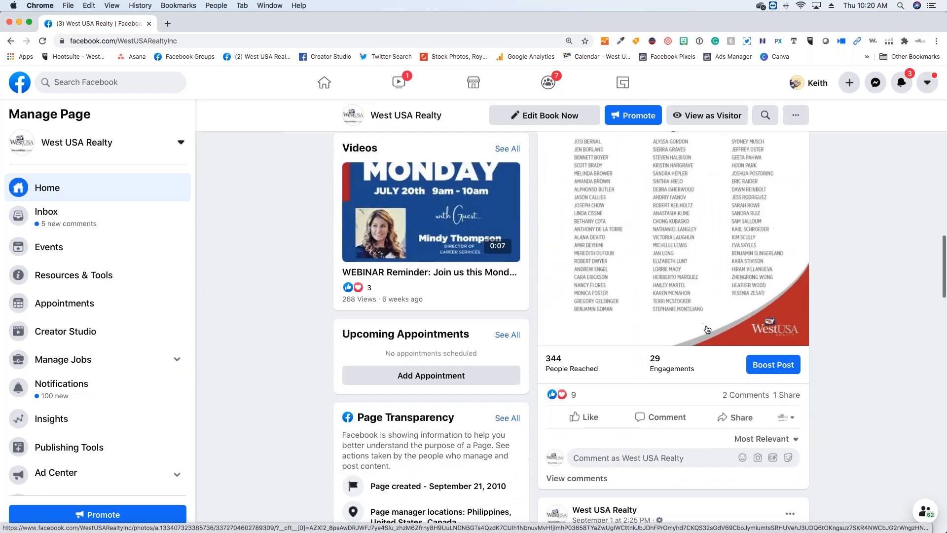
{"action": "scroll", "coordinate": [704, 267], "scroll_direction": "down", "scroll_amount": 10}
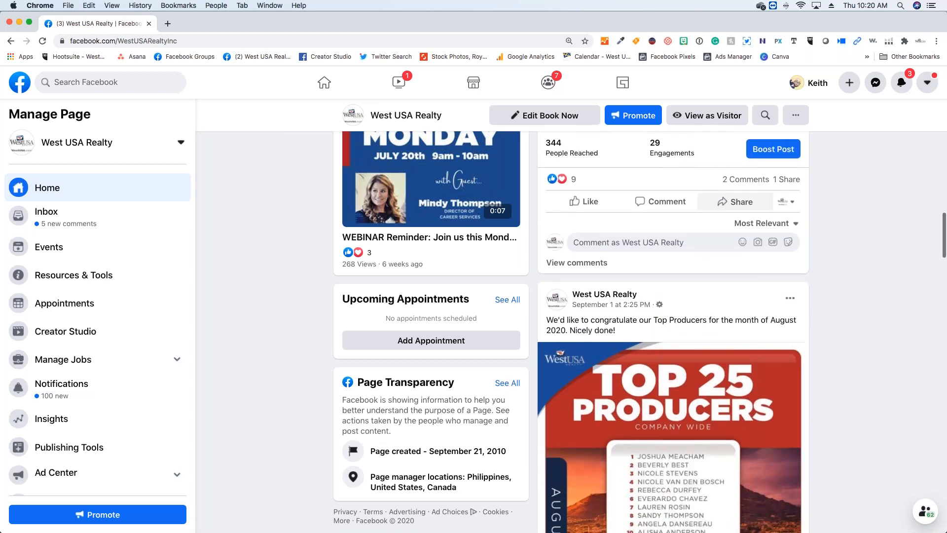
{"action": "scroll", "coordinate": [720, 330], "scroll_direction": "down", "scroll_amount": 3}
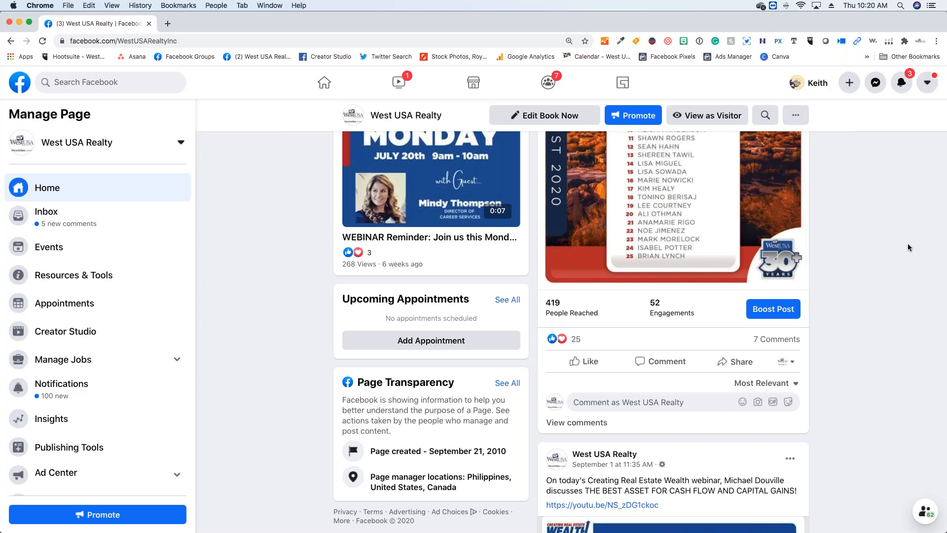
{"action": "scroll", "coordinate": [908, 244], "scroll_direction": "up", "scroll_amount": 15}
{"action": "scroll", "coordinate": [909, 245], "scroll_direction": "up", "scroll_amount": 6}
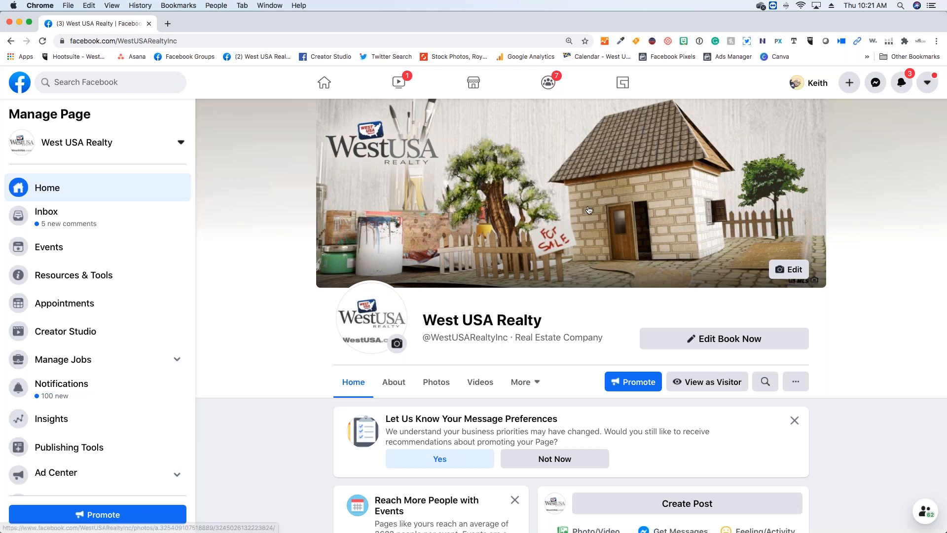
- View the page's cover photo full size, browse two more photos as far as the Diversity image, and close the viewer
{"action": "left_click", "coordinate": [582, 200]}
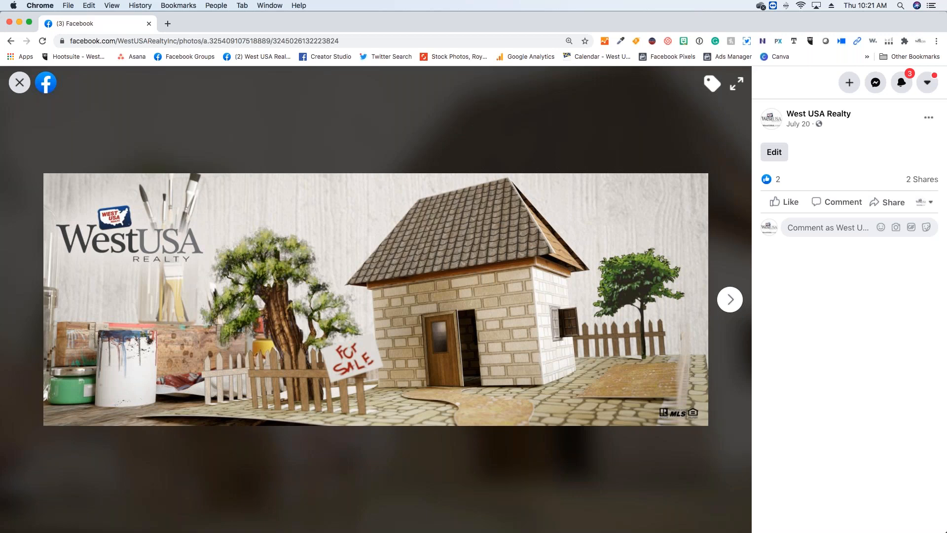
{"action": "left_click", "coordinate": [728, 300]}
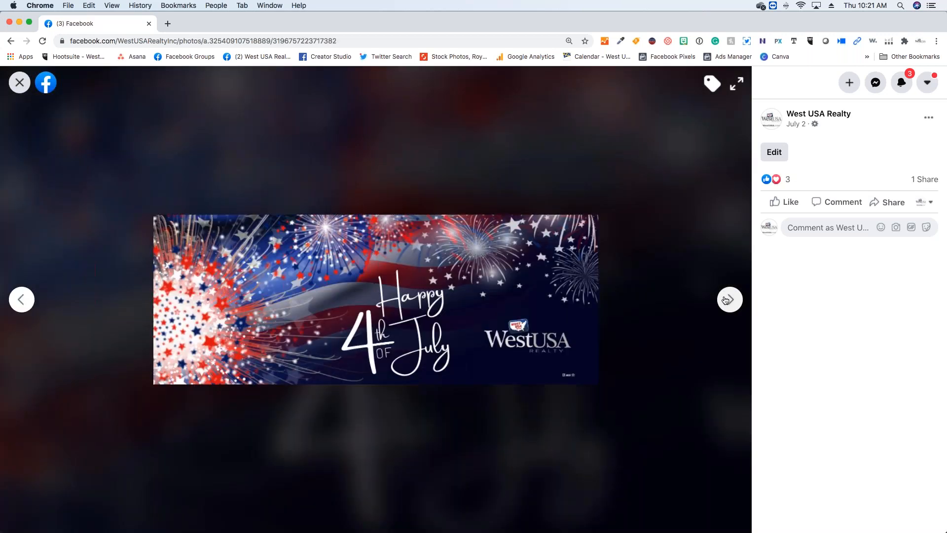
{"action": "left_click", "coordinate": [726, 300]}
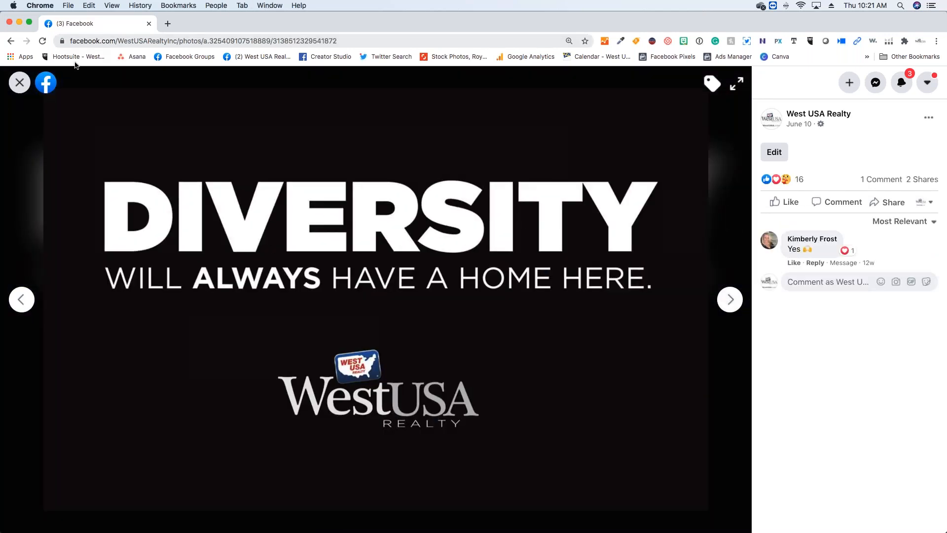
{"action": "left_click", "coordinate": [16, 83]}
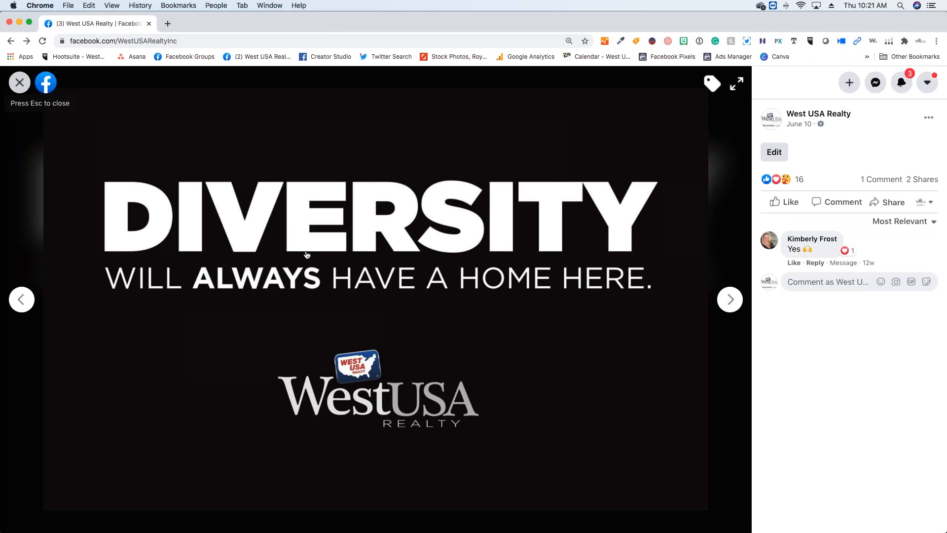
- Review the page's Insights, About, Photos and Videos sections, and return to the cover
{"action": "scroll", "coordinate": [238, 335], "scroll_direction": "down", "scroll_amount": 4}
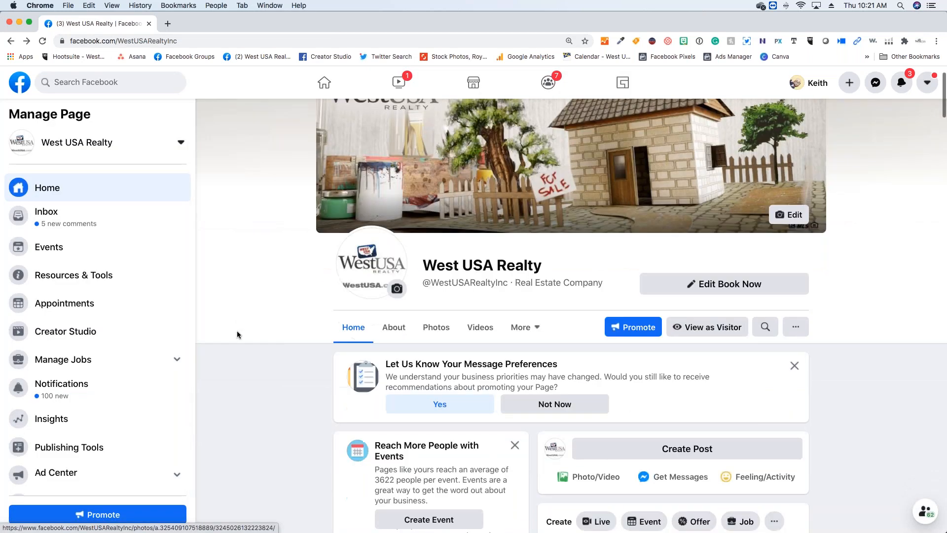
{"action": "scroll", "coordinate": [238, 334], "scroll_direction": "down", "scroll_amount": 6}
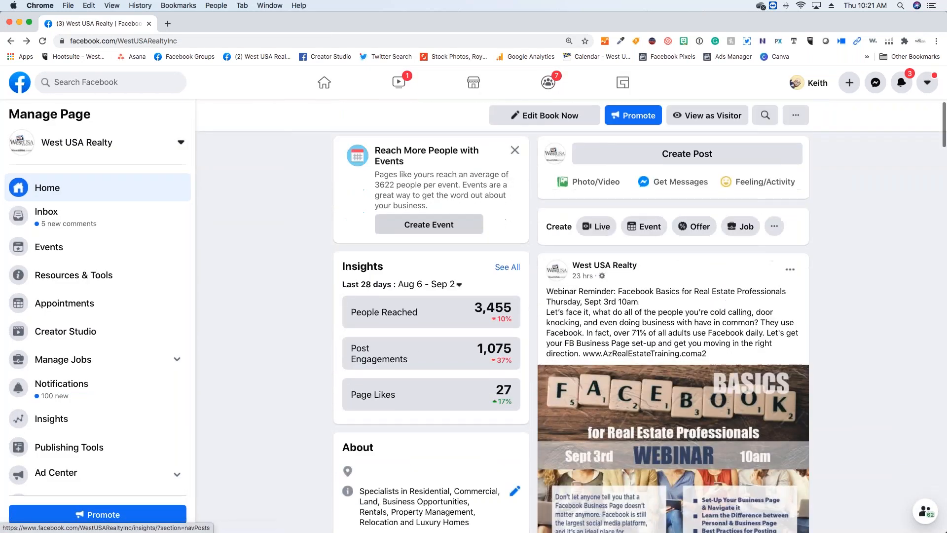
{"action": "scroll", "coordinate": [431, 295], "scroll_direction": "down", "scroll_amount": 12}
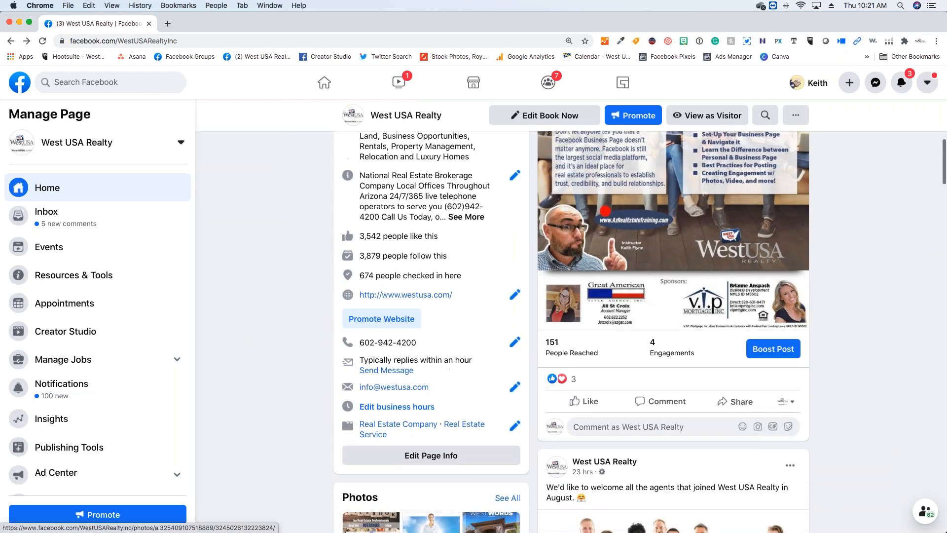
{"action": "scroll", "coordinate": [432, 321], "scroll_direction": "down", "scroll_amount": 2}
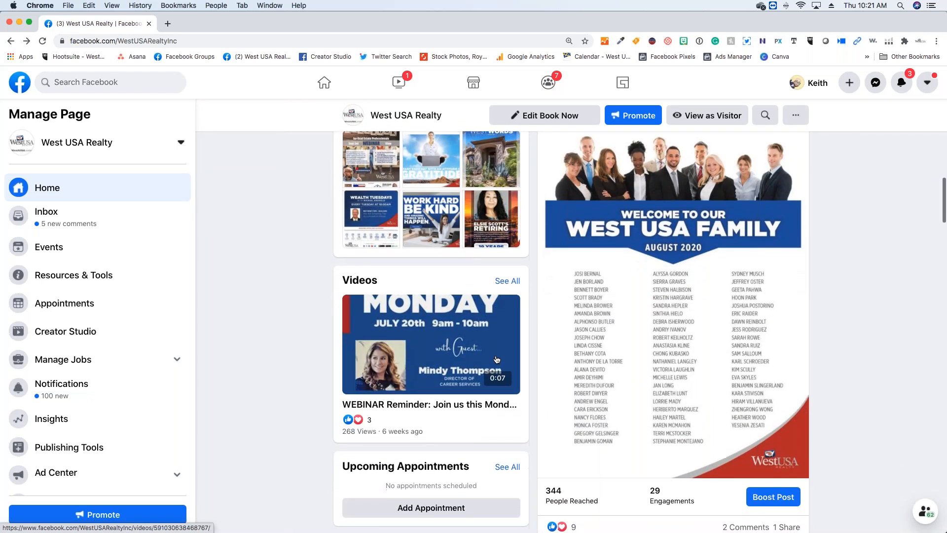
{"action": "scroll", "coordinate": [432, 320], "scroll_direction": "up", "scroll_amount": 2}
{"action": "scroll", "coordinate": [486, 316], "scroll_direction": "up", "scroll_amount": 20}
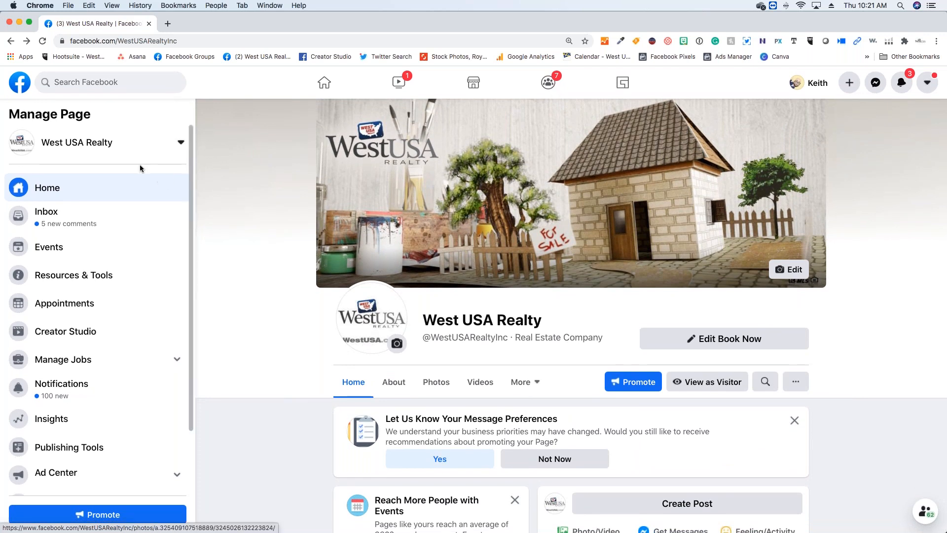
- Search Facebook for "west usa realty" and filter the results to Groups
{"action": "left_click", "coordinate": [117, 80]}
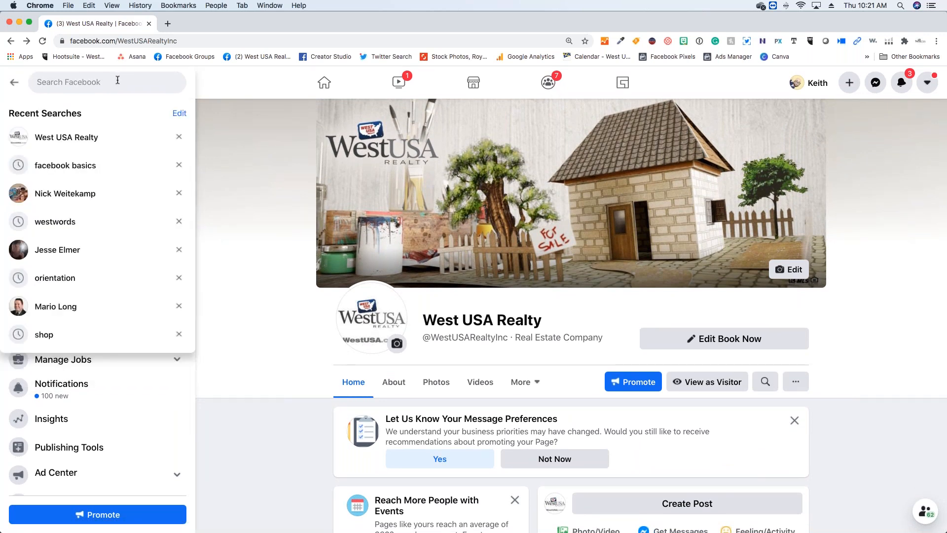
{"action": "type", "text": "west usa realty"}
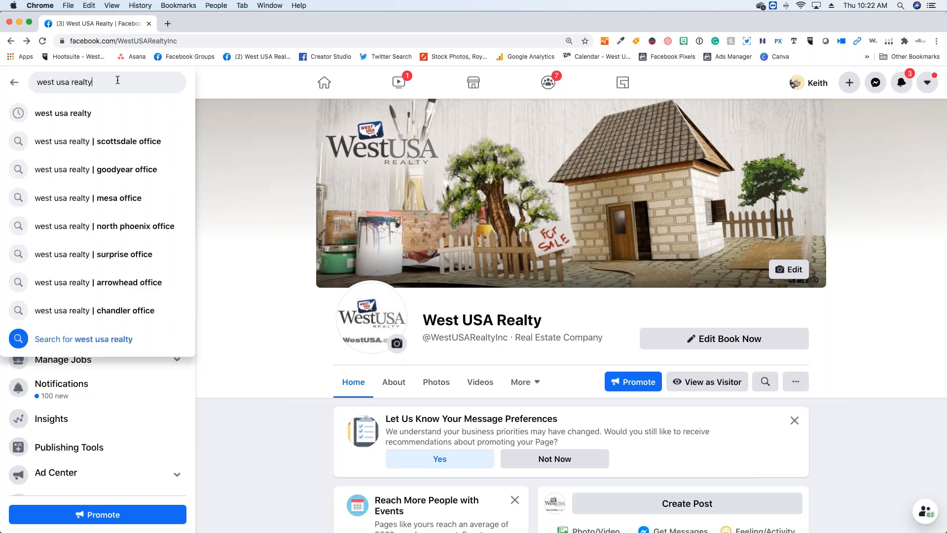
{"action": "key", "text": "Return"}
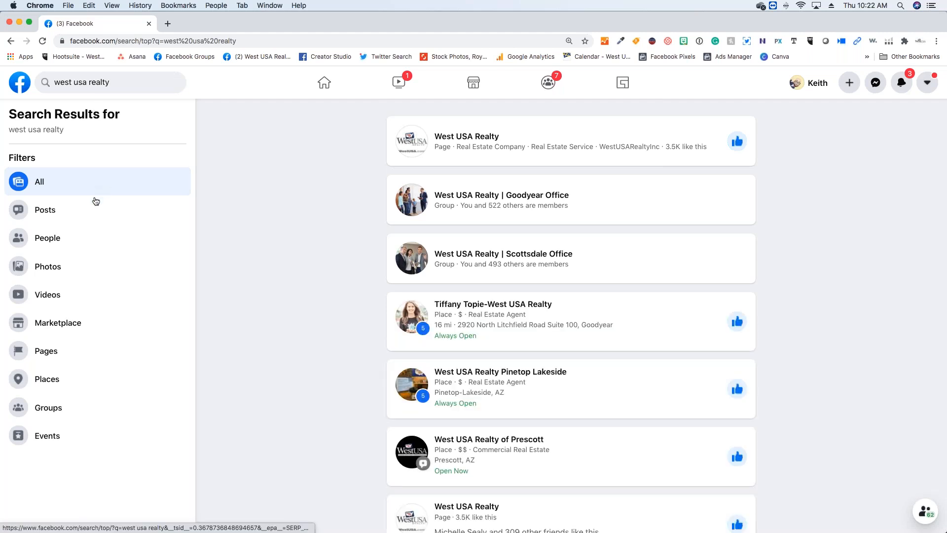
{"action": "left_click", "coordinate": [70, 411]}
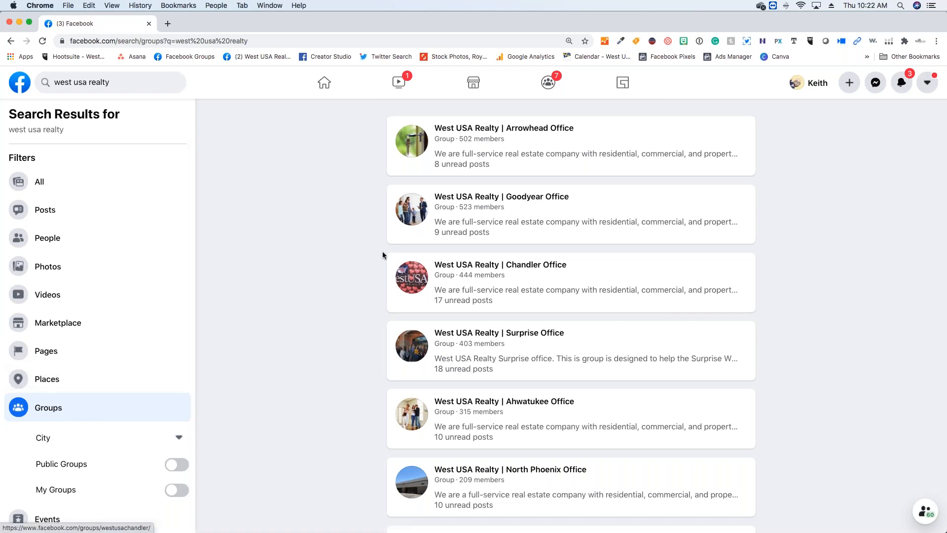
- Look through the West USA Realty office groups in the search results and return to the start of the list
{"action": "mouse_move", "coordinate": [409, 274]}
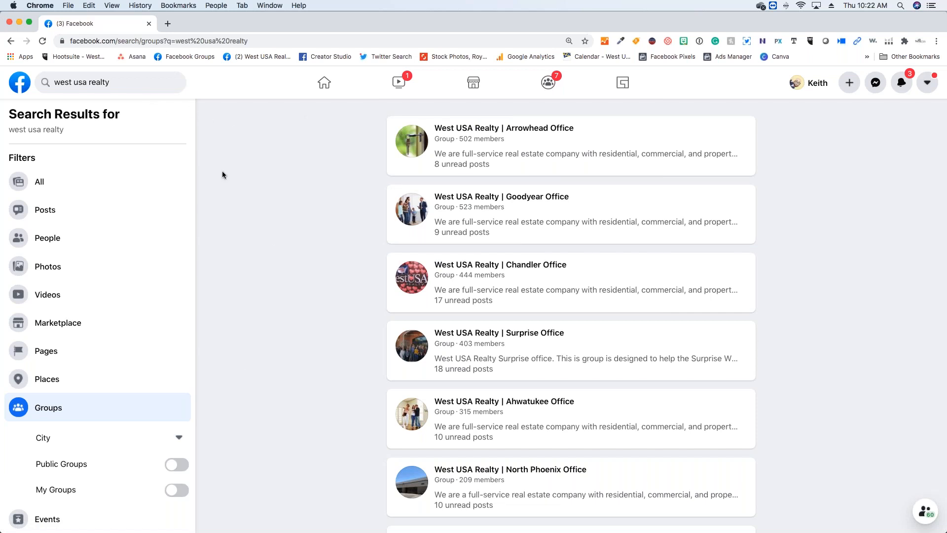
{"action": "scroll", "coordinate": [255, 227], "scroll_direction": "down", "scroll_amount": 3}
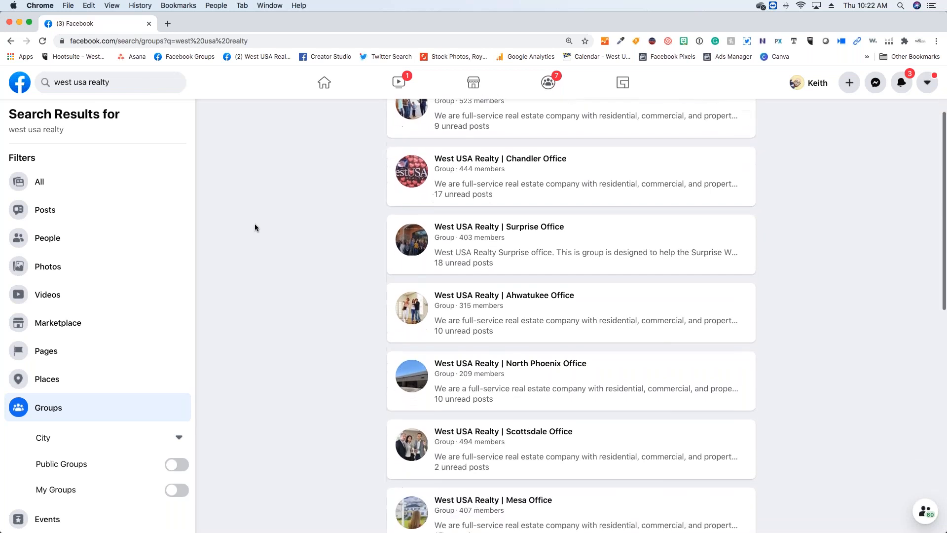
{"action": "scroll", "coordinate": [255, 227], "scroll_direction": "down", "scroll_amount": 3}
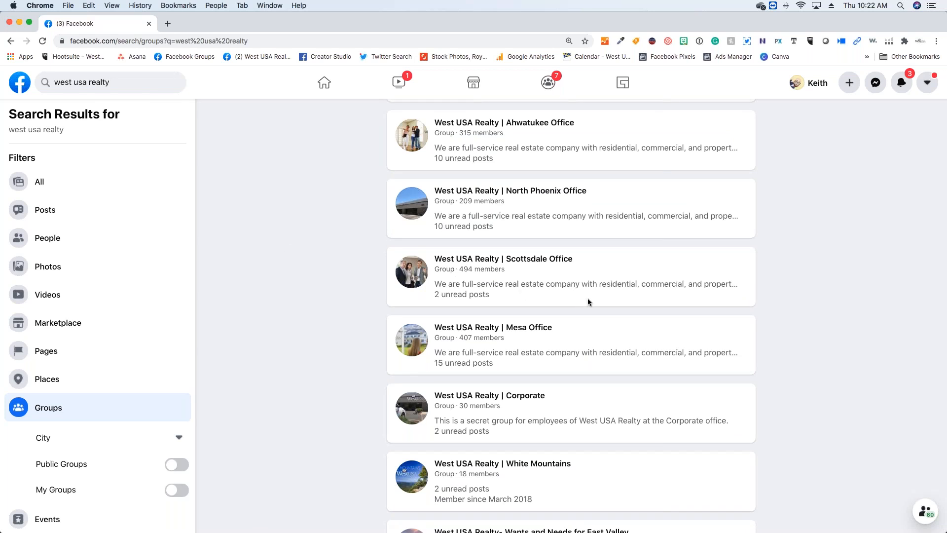
{"action": "scroll", "coordinate": [588, 298], "scroll_direction": "up", "scroll_amount": 6}
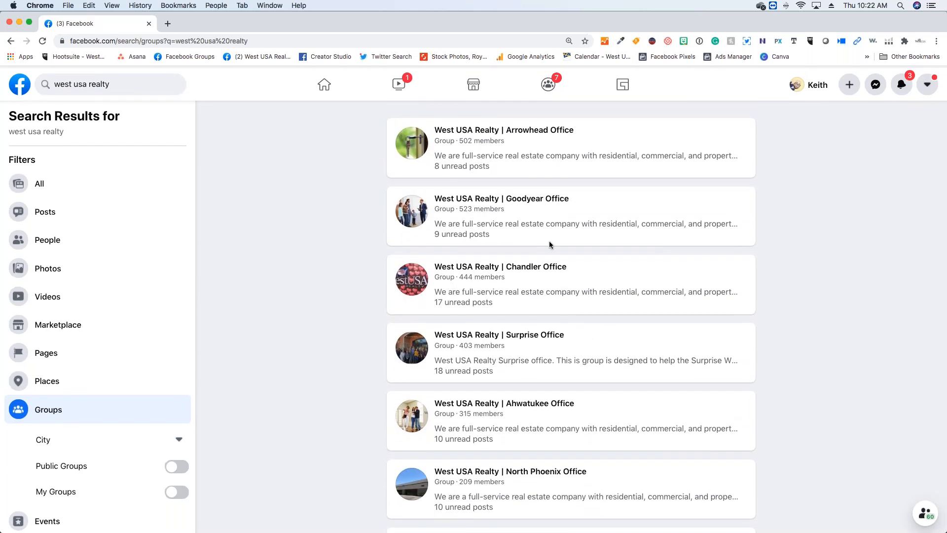
{"action": "mouse_move", "coordinate": [525, 198]}
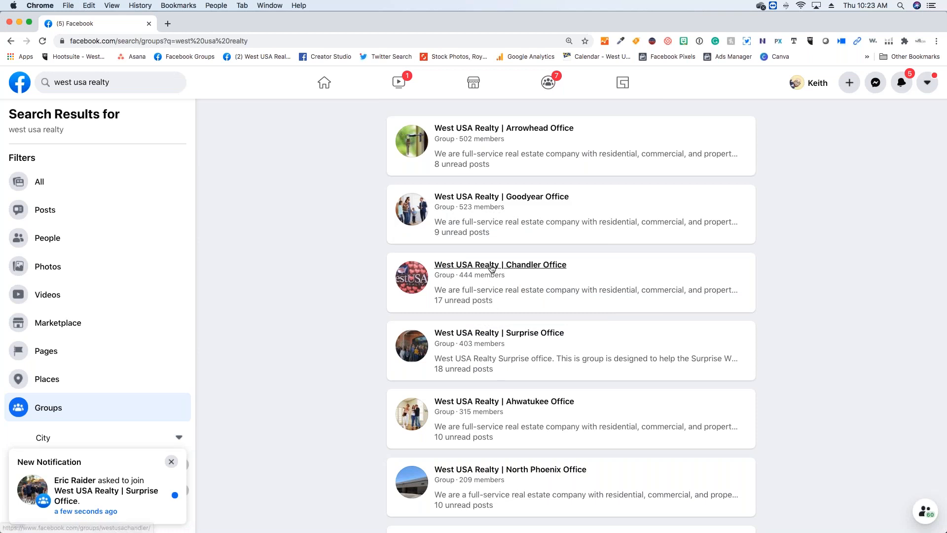
{"action": "mouse_move", "coordinate": [496, 267]}
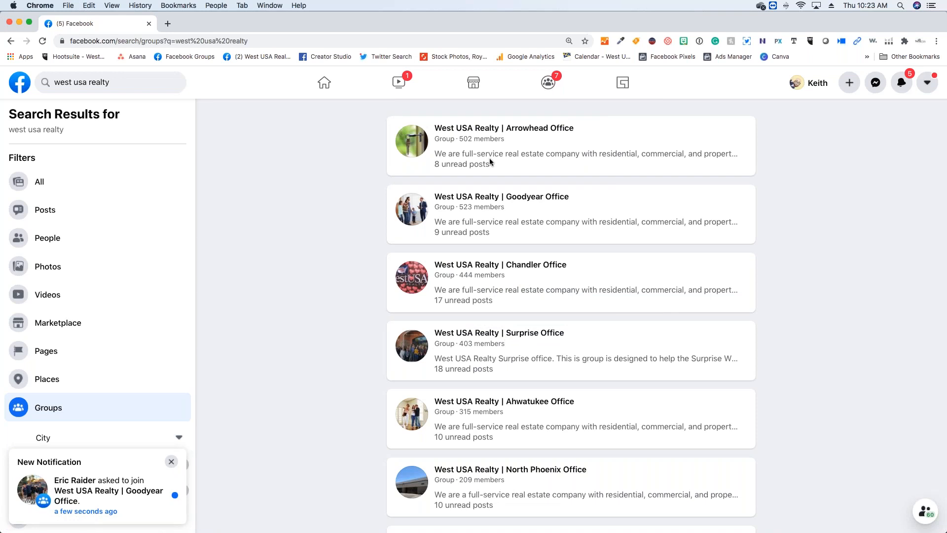
- Open the West USA Realty | Arrowhead Office group and examine its office meeting announcement
{"action": "left_click", "coordinate": [494, 133]}
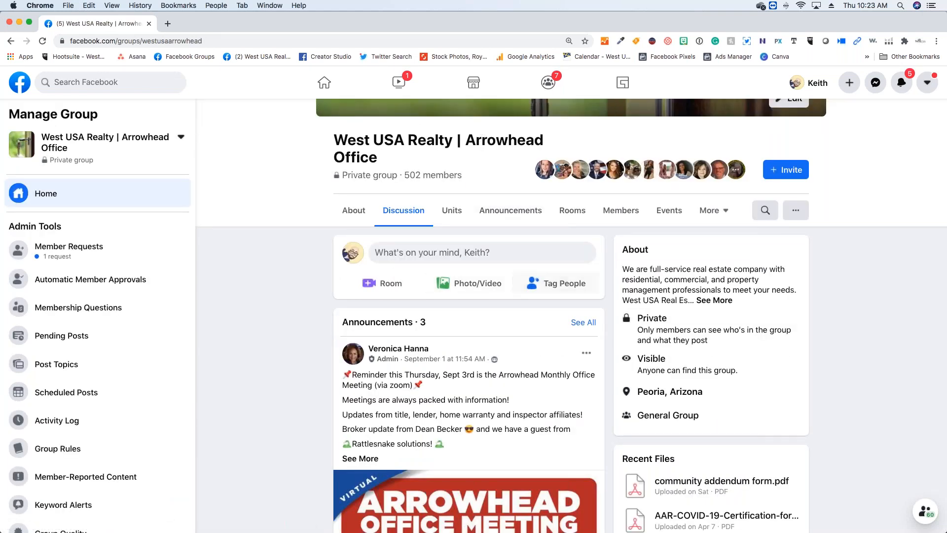
{"action": "scroll", "coordinate": [528, 432], "scroll_direction": "down", "scroll_amount": 3}
{"action": "scroll", "coordinate": [527, 436], "scroll_direction": "down", "scroll_amount": 10}
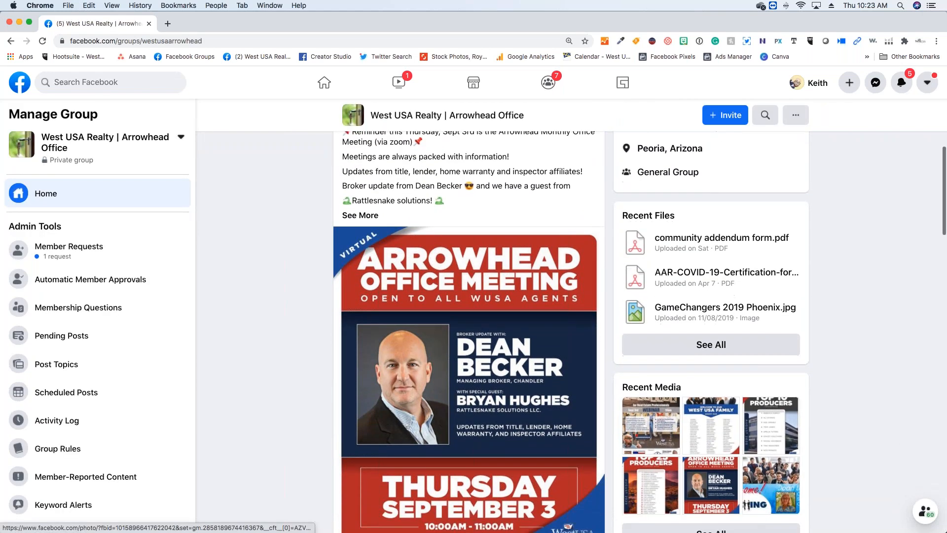
{"action": "scroll", "coordinate": [529, 438], "scroll_direction": "down", "scroll_amount": 2}
{"action": "scroll", "coordinate": [530, 438], "scroll_direction": "up", "scroll_amount": 3}
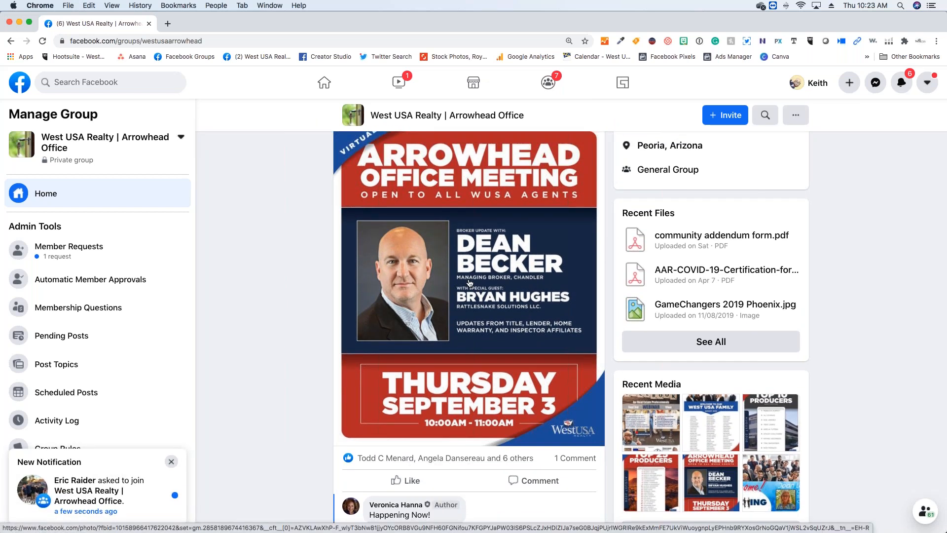
{"action": "scroll", "coordinate": [459, 236], "scroll_direction": "up", "scroll_amount": 2}
{"action": "scroll", "coordinate": [474, 283], "scroll_direction": "up", "scroll_amount": 4}
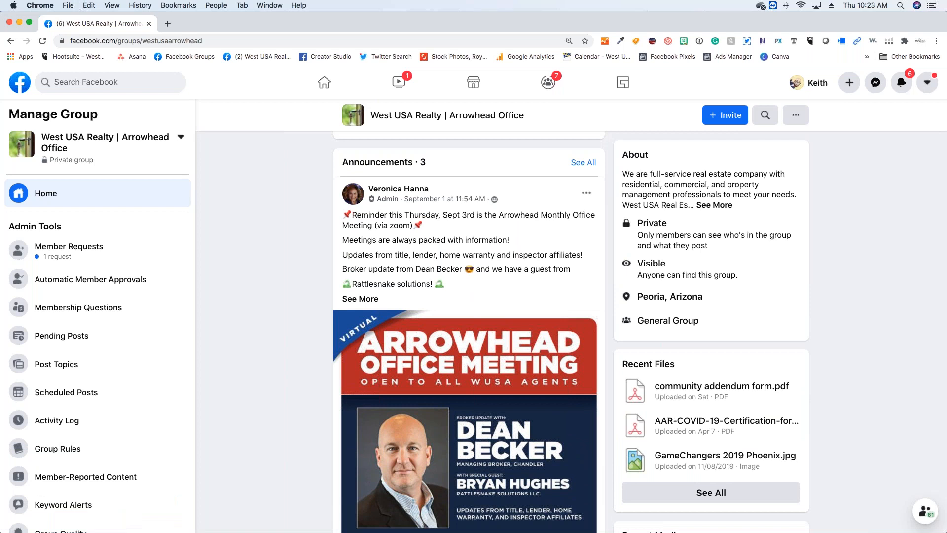
- Examine the Arrowhead group's member posts, such as rental requests, top producers and the mortgage calculator question, and return to the cover
{"action": "scroll", "coordinate": [476, 284], "scroll_direction": "down", "scroll_amount": 1}
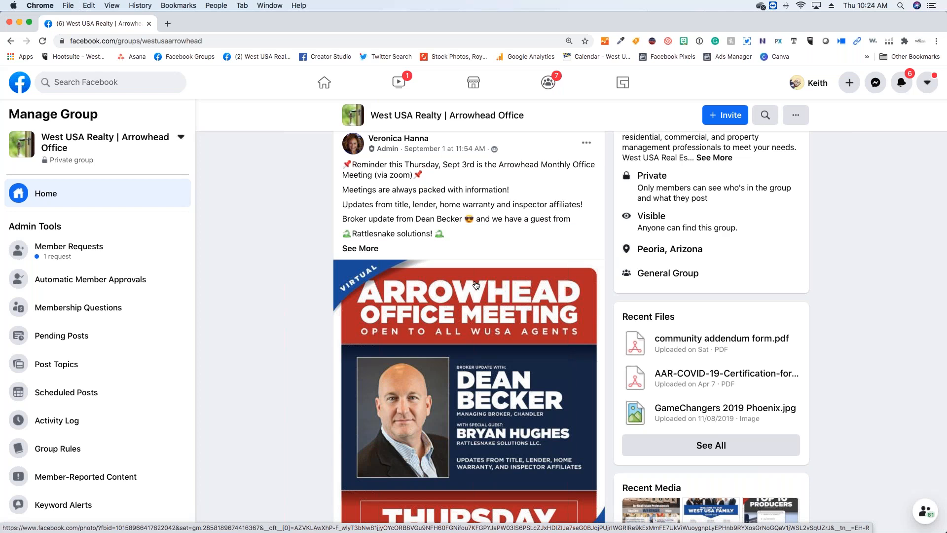
{"action": "scroll", "coordinate": [518, 345], "scroll_direction": "down", "scroll_amount": 3}
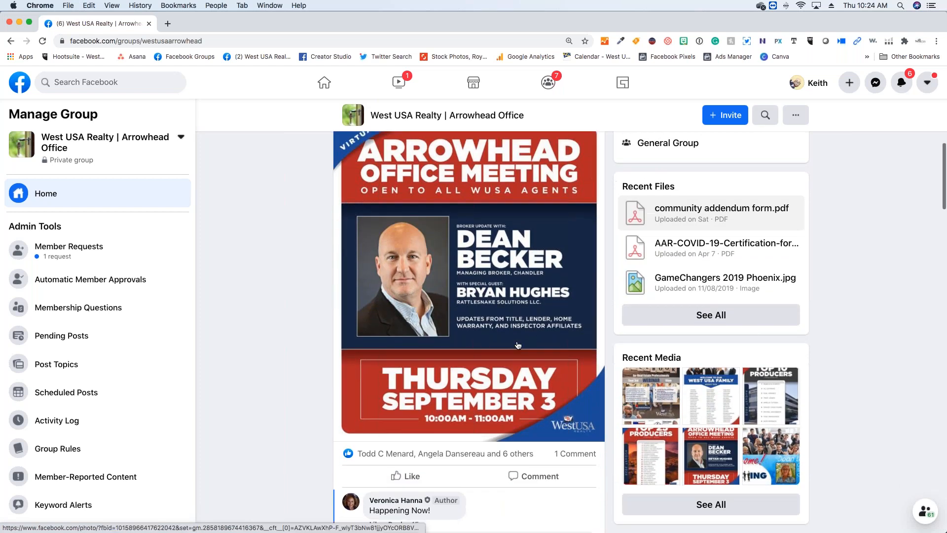
{"action": "scroll", "coordinate": [518, 345], "scroll_direction": "down", "scroll_amount": 6}
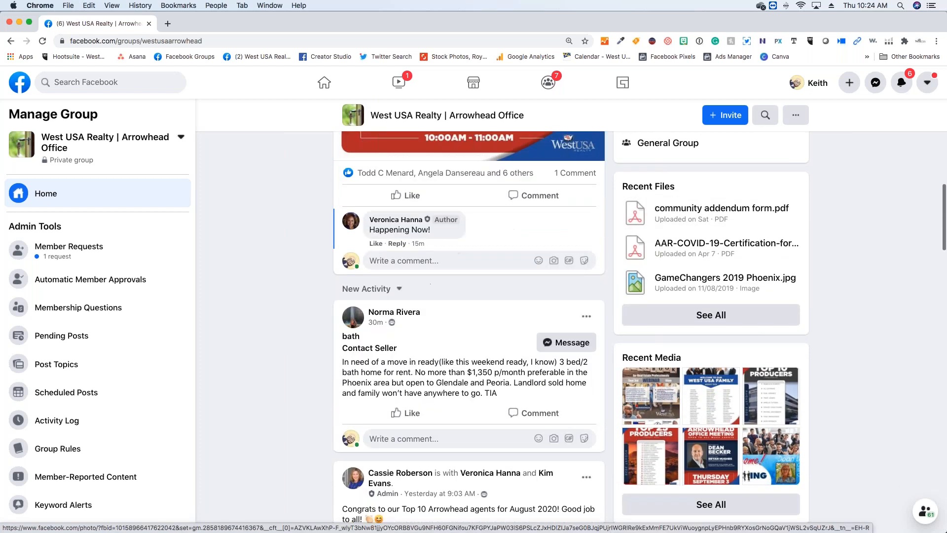
{"action": "scroll", "coordinate": [517, 338], "scroll_direction": "down", "scroll_amount": 3}
{"action": "mouse_move", "coordinate": [467, 340]}
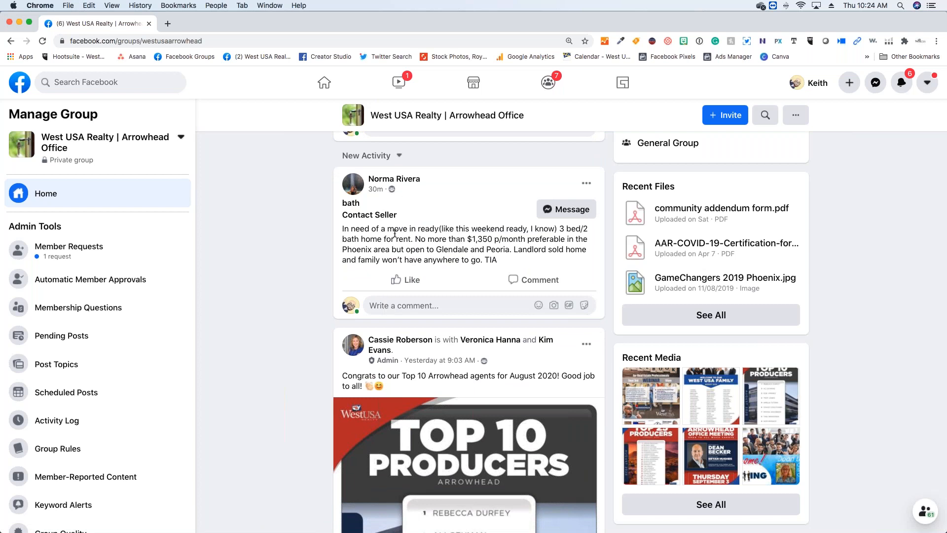
{"action": "scroll", "coordinate": [427, 227], "scroll_direction": "down", "scroll_amount": 6}
{"action": "scroll", "coordinate": [469, 331], "scroll_direction": "down", "scroll_amount": 11}
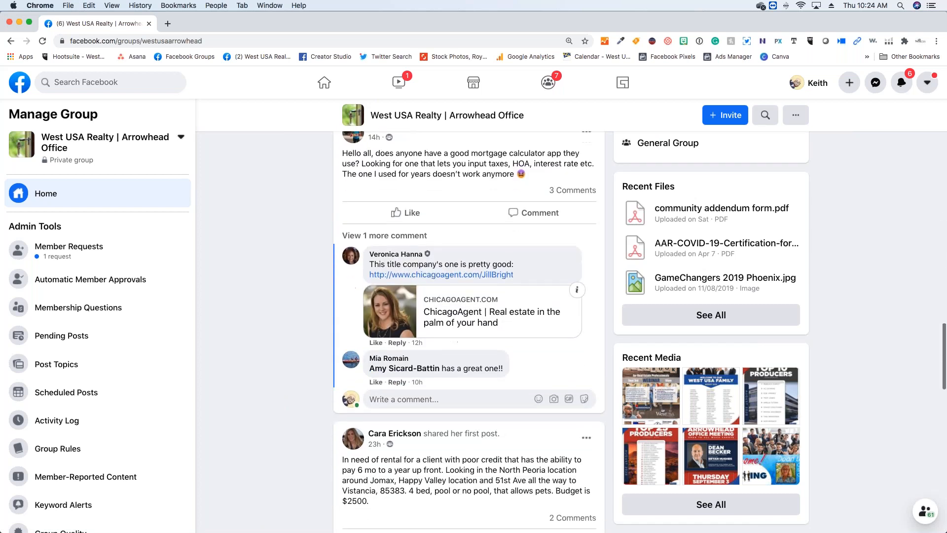
{"action": "scroll", "coordinate": [330, 266], "scroll_direction": "up", "scroll_amount": 6}
{"action": "scroll", "coordinate": [330, 266], "scroll_direction": "up", "scroll_amount": 20}
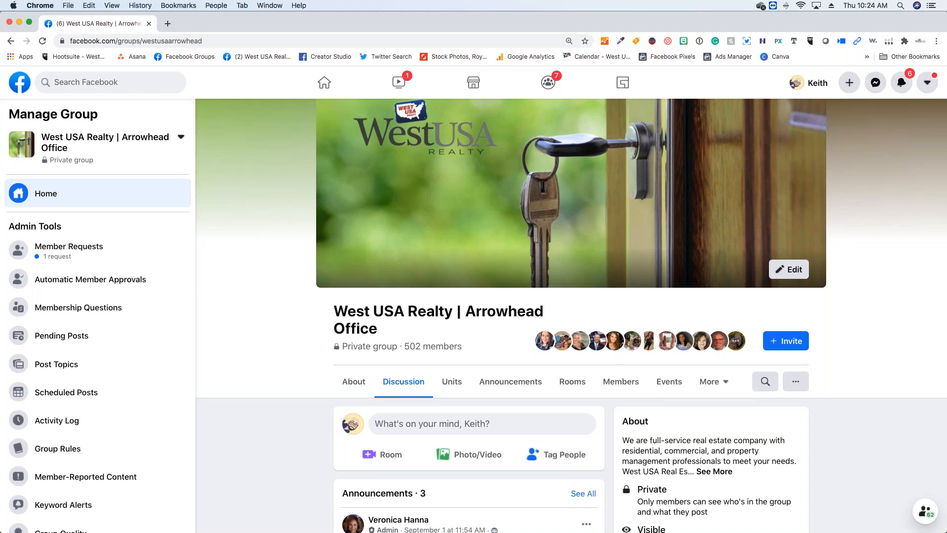
- Start creating a new Facebook page and name it with the agent's full name followed by "- West USA Realty"
{"action": "left_click", "coordinate": [847, 85]}
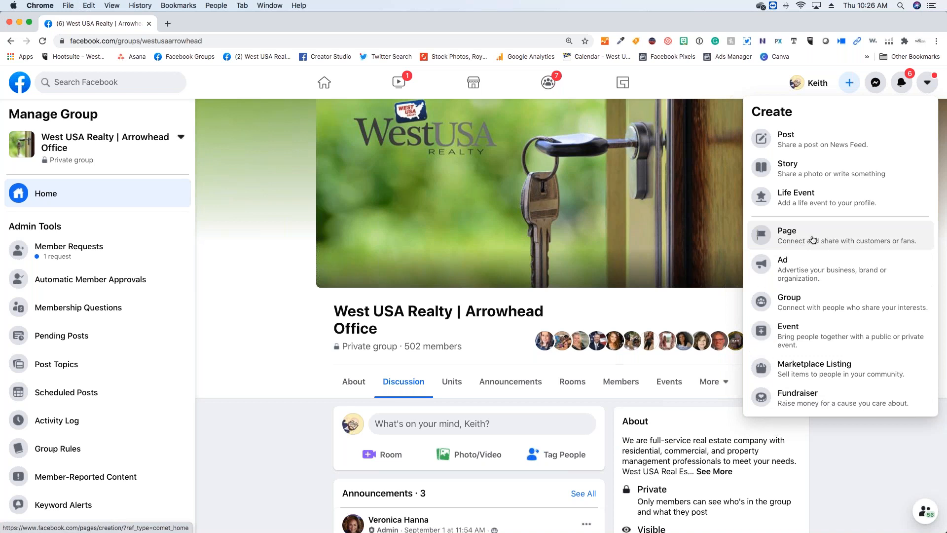
{"action": "left_click", "coordinate": [828, 237]}
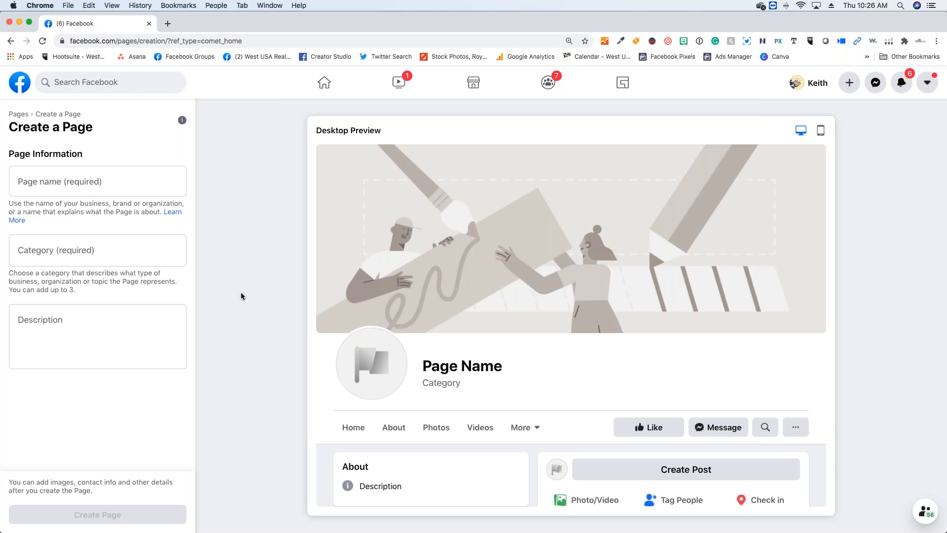
{"action": "left_click", "coordinate": [109, 182]}
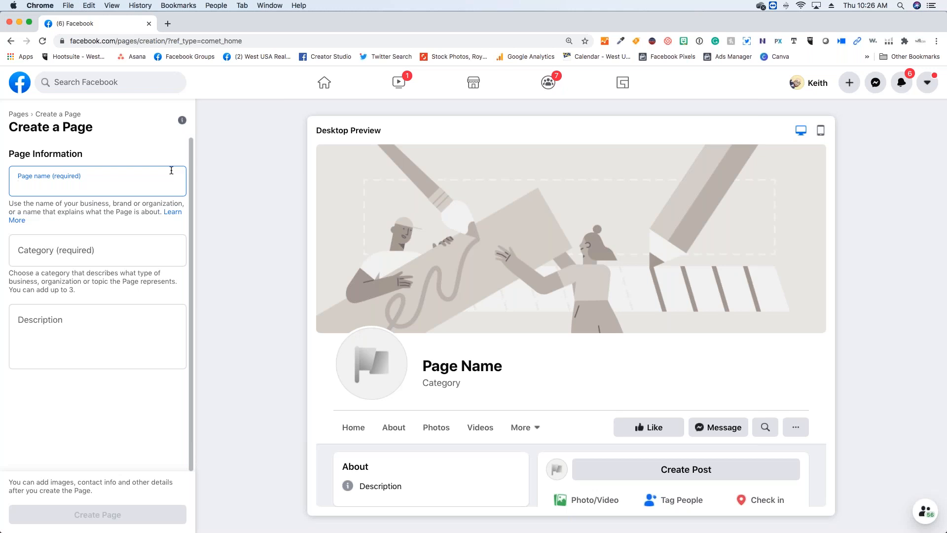
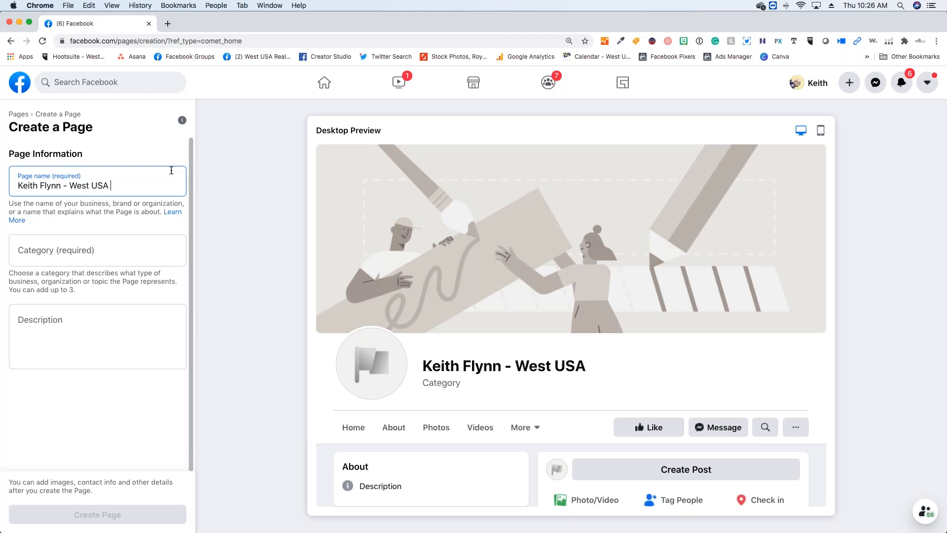
{"action": "type", "text": "Realty"}
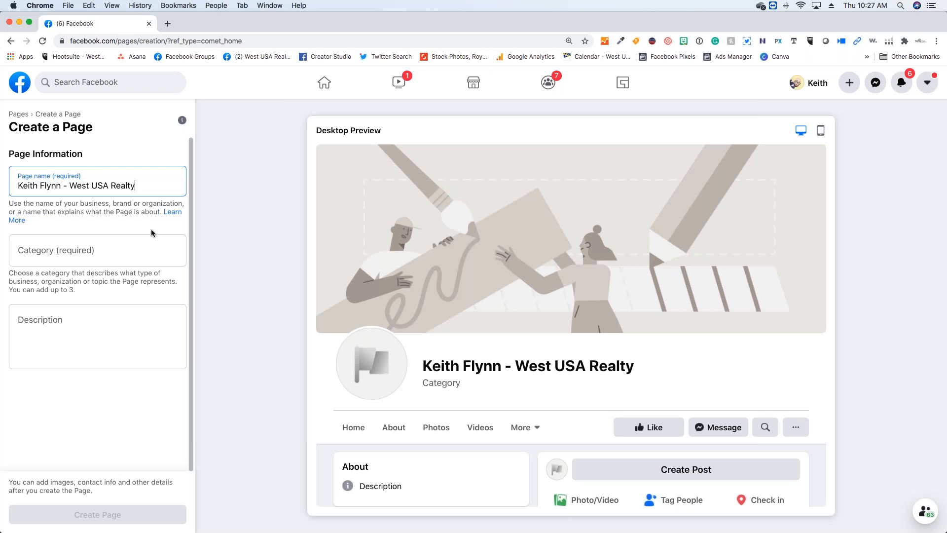
- Set the page category to Real Estate Agent and try to create the page with the description left blank
{"action": "left_click", "coordinate": [134, 253]}
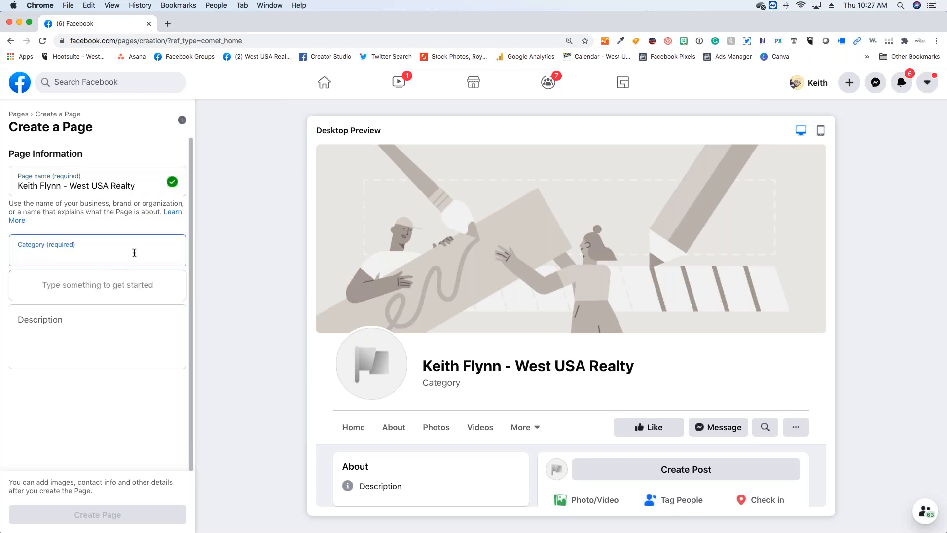
{"action": "type", "text": "real"}
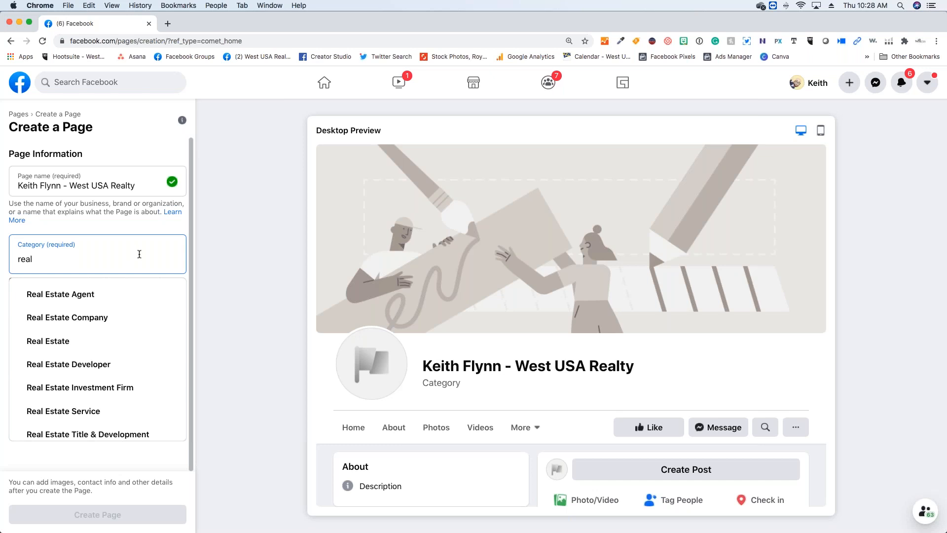
{"action": "left_click", "coordinate": [123, 294]}
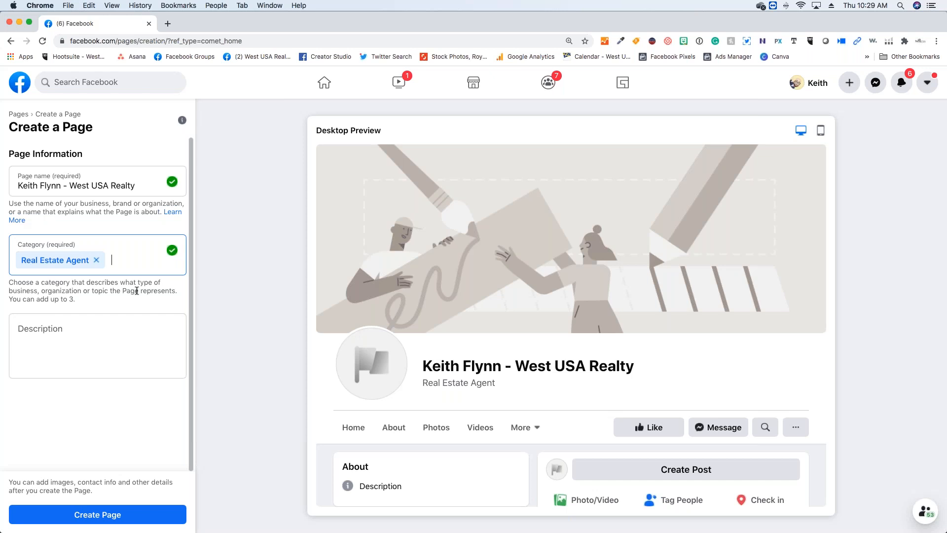
{"action": "left_click", "coordinate": [129, 332]}
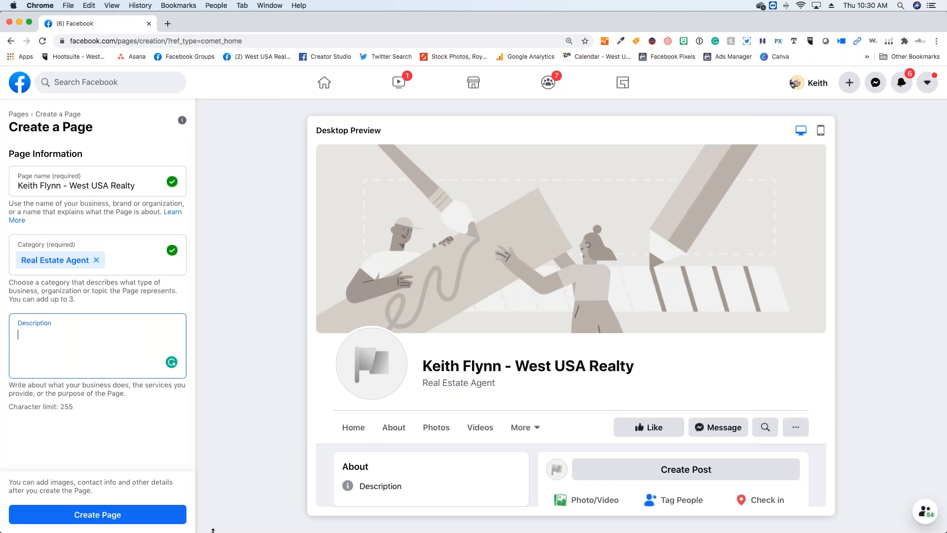
{"action": "left_click", "coordinate": [155, 518]}
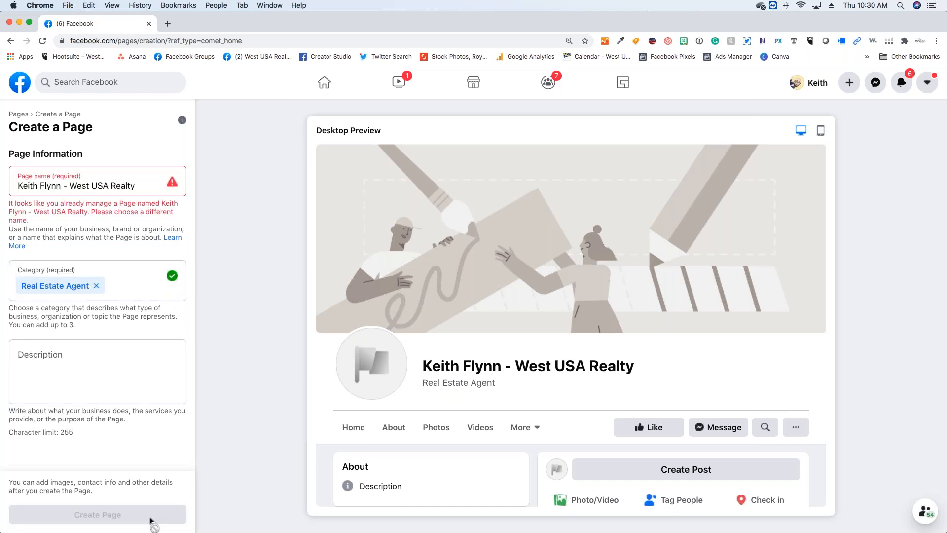
- Append 4 to the page name, and create and save the page without adding optional details
{"action": "left_click", "coordinate": [151, 188]}
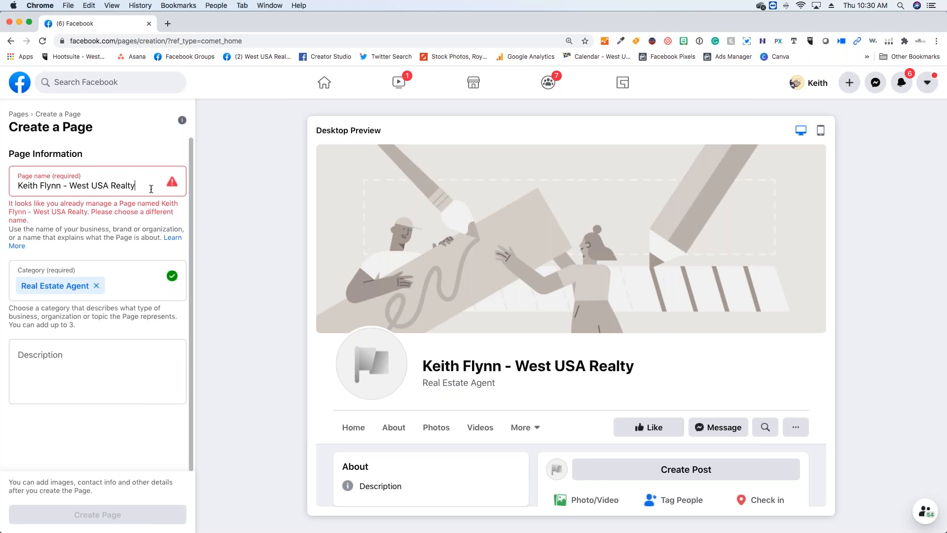
{"action": "type", "text": "4"}
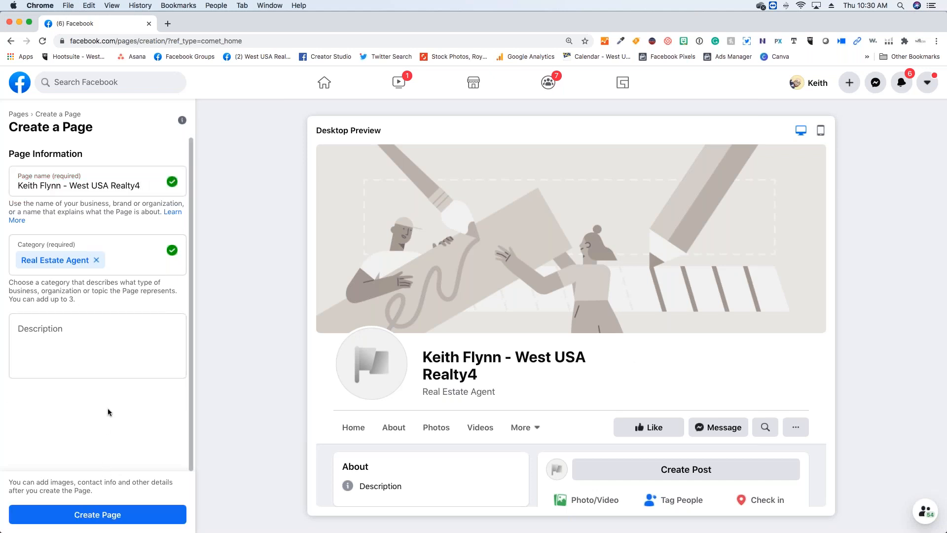
{"action": "left_click", "coordinate": [113, 515]}
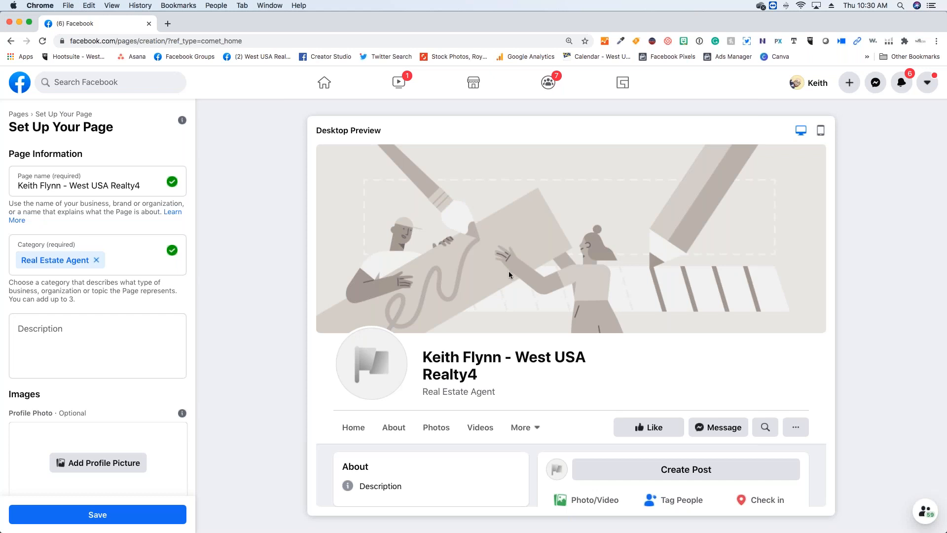
{"action": "scroll", "coordinate": [509, 275], "scroll_direction": "down", "scroll_amount": 1}
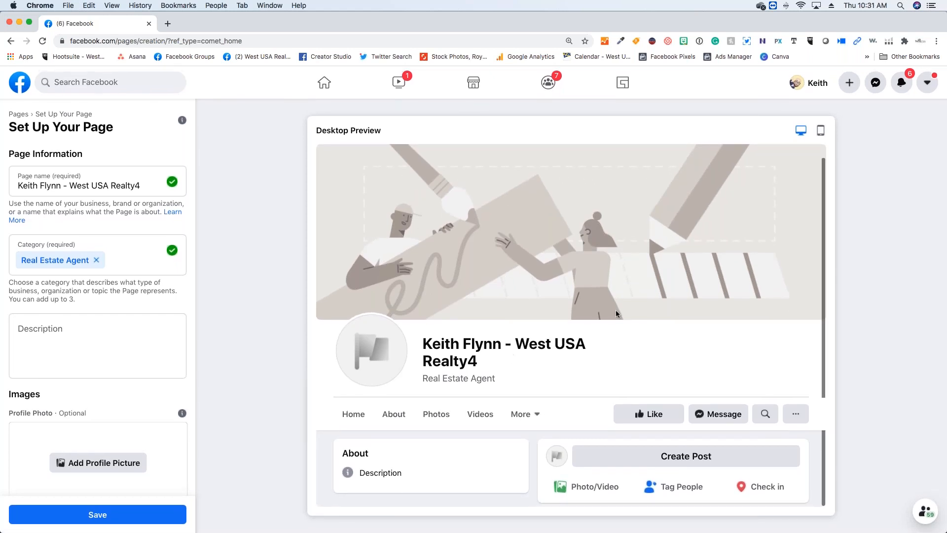
{"action": "left_click", "coordinate": [155, 515]}
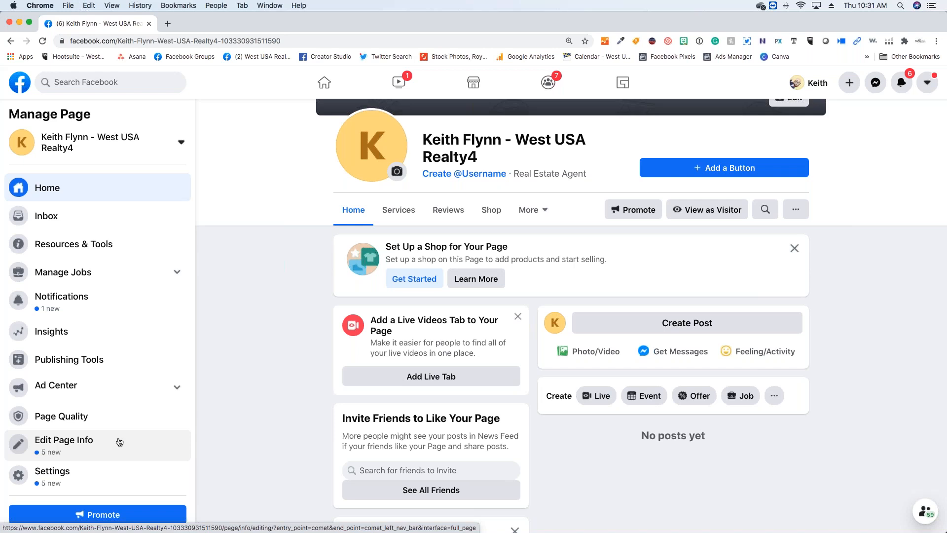
- View the new page's cover area and its cover photo options, and close them without choosing one
{"action": "scroll", "coordinate": [571, 296], "scroll_direction": "up", "scroll_amount": 5}
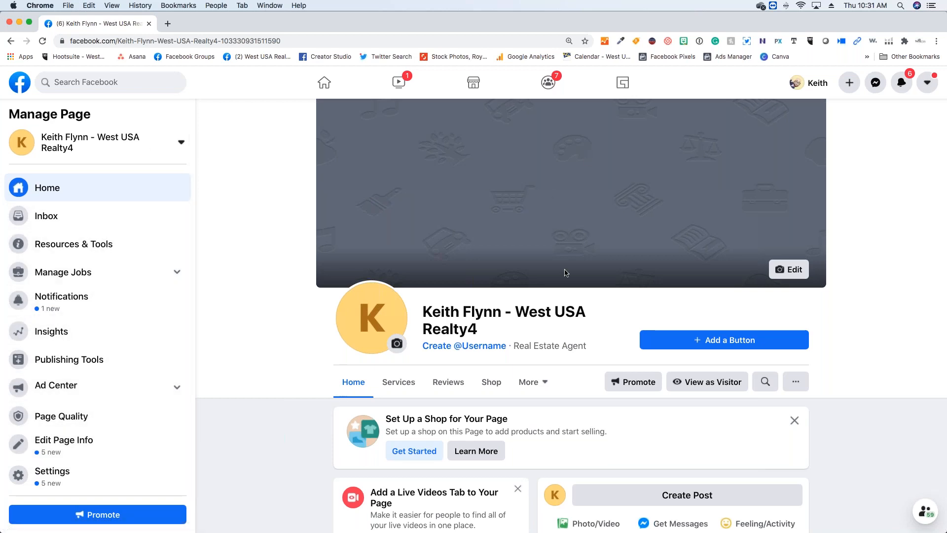
{"action": "scroll", "coordinate": [568, 351], "scroll_direction": "up", "scroll_amount": 1}
{"action": "scroll", "coordinate": [570, 348], "scroll_direction": "up", "scroll_amount": 1}
{"action": "left_click", "coordinate": [785, 273]}
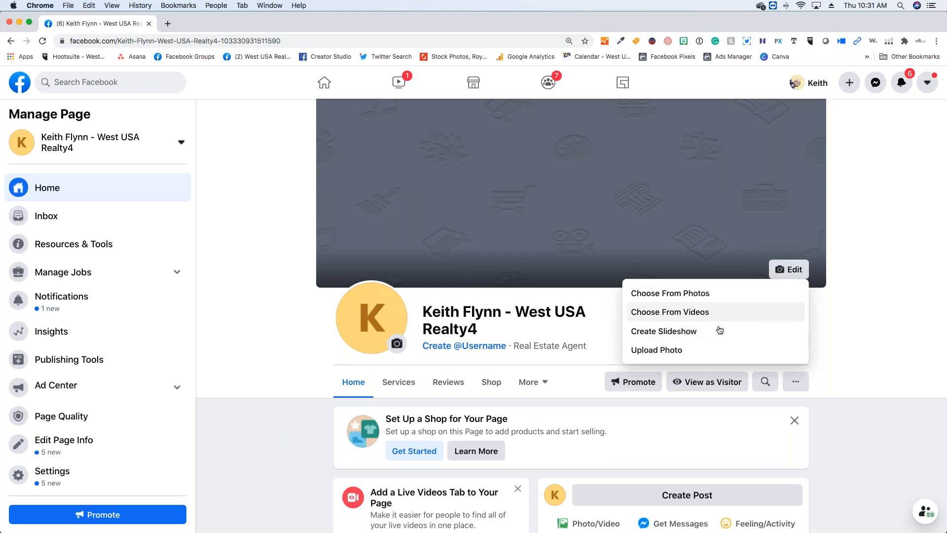
{"action": "left_click", "coordinate": [877, 300]}
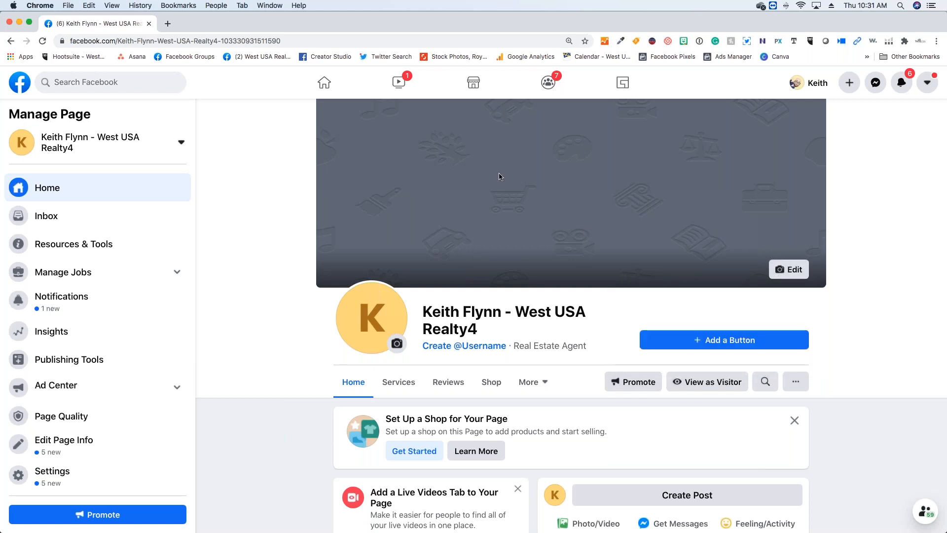
- Open canva.com in a new browser tab to view its home page of design templates, and close that tab
{"action": "left_click", "coordinate": [168, 24]}
{"action": "left_click", "coordinate": [194, 41]}
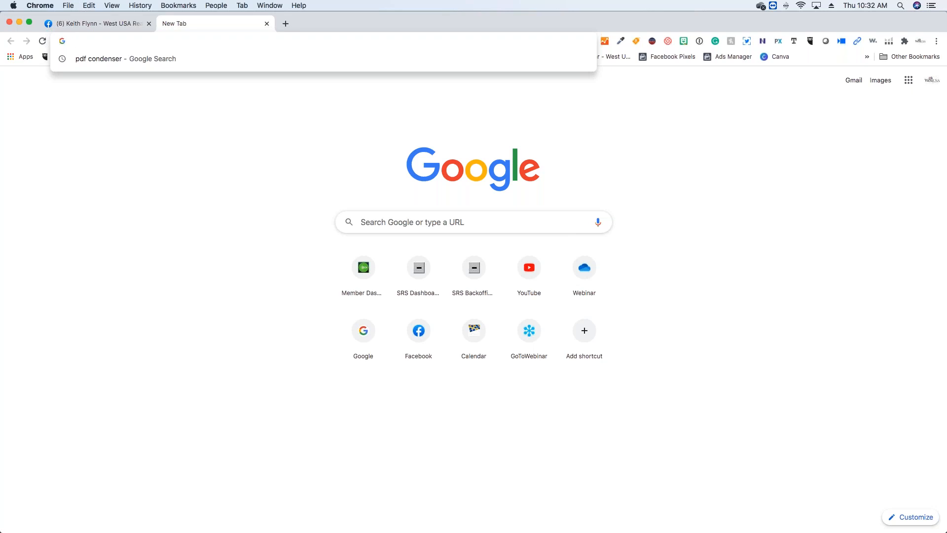
{"action": "type", "text": "canva.coim"}
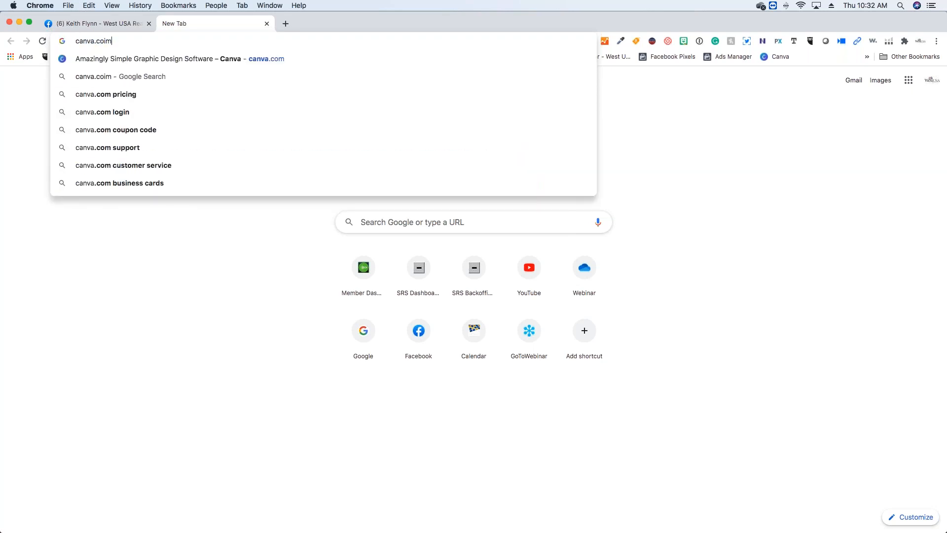
{"action": "type", "text": "\\"}
{"action": "key", "text": "BackSpace"}
{"action": "key", "text": "BackSpace"}
{"action": "key", "text": "BackSpace"}
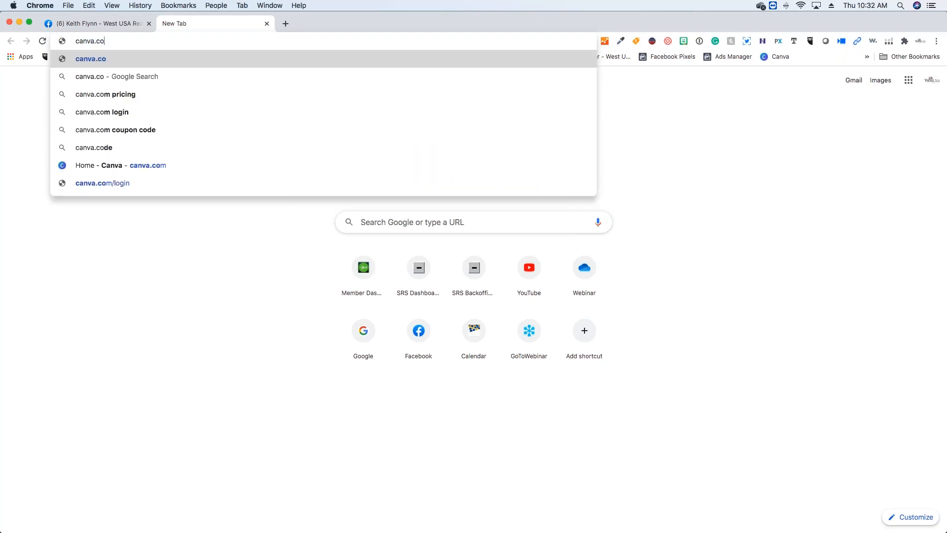
{"action": "type", "text": "m"}
{"action": "key", "text": "Return"}
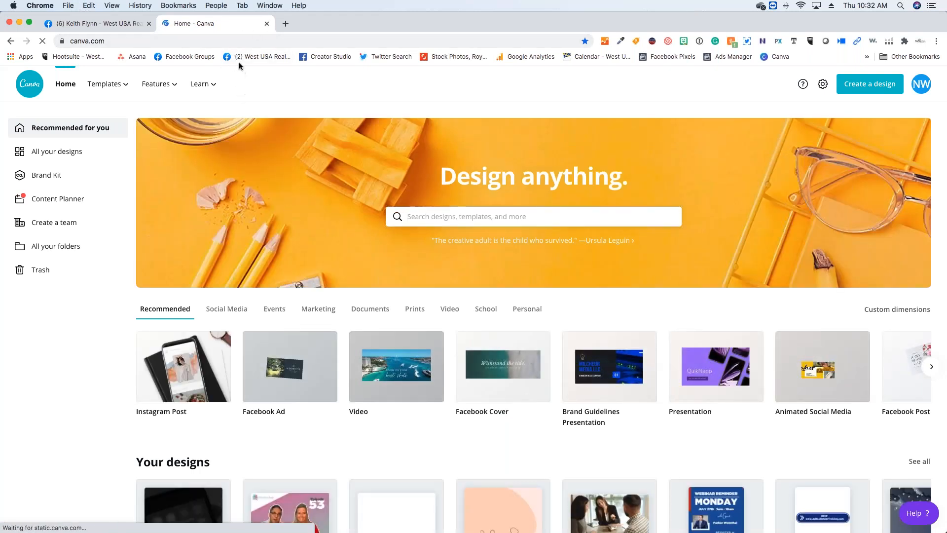
{"action": "left_click", "coordinate": [267, 23]}
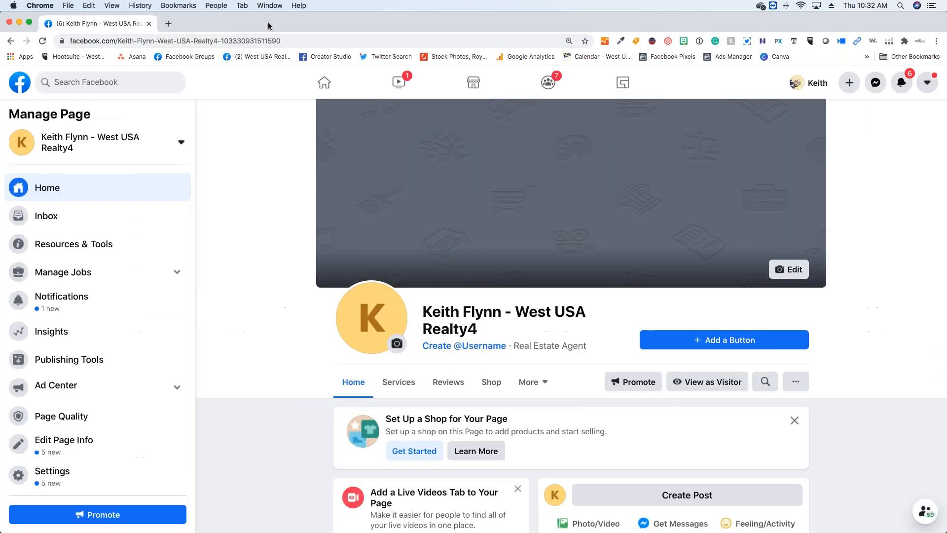
- Open West USA Realty's Facebook page in a new browser tab and display its cover photo full size
{"action": "right_click", "coordinate": [256, 58]}
{"action": "left_click", "coordinate": [267, 67]}
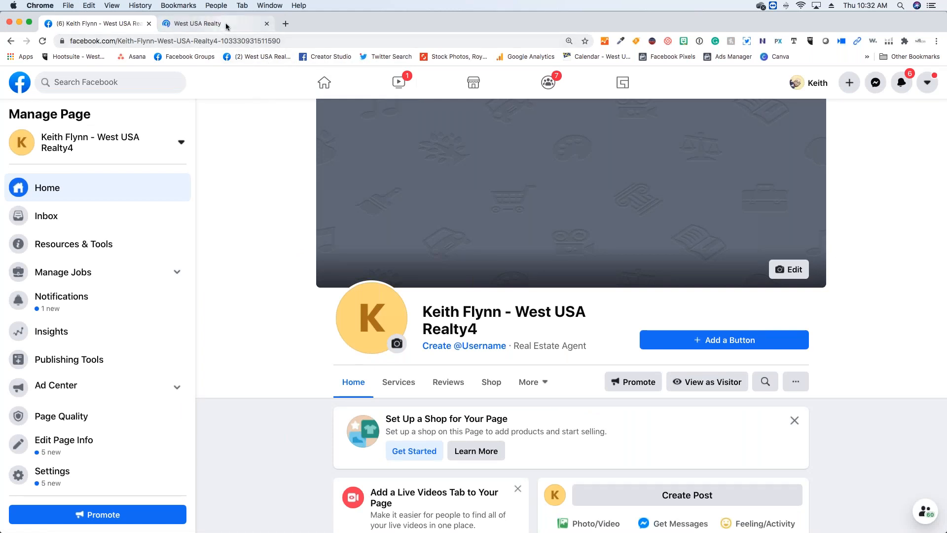
{"action": "left_click", "coordinate": [224, 24]}
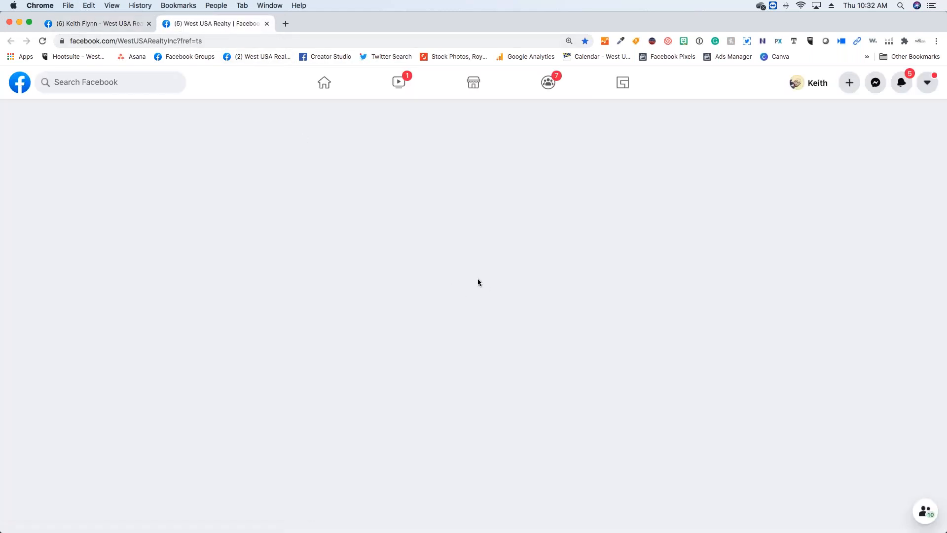
{"action": "scroll", "coordinate": [481, 283], "scroll_direction": "up", "scroll_amount": 5}
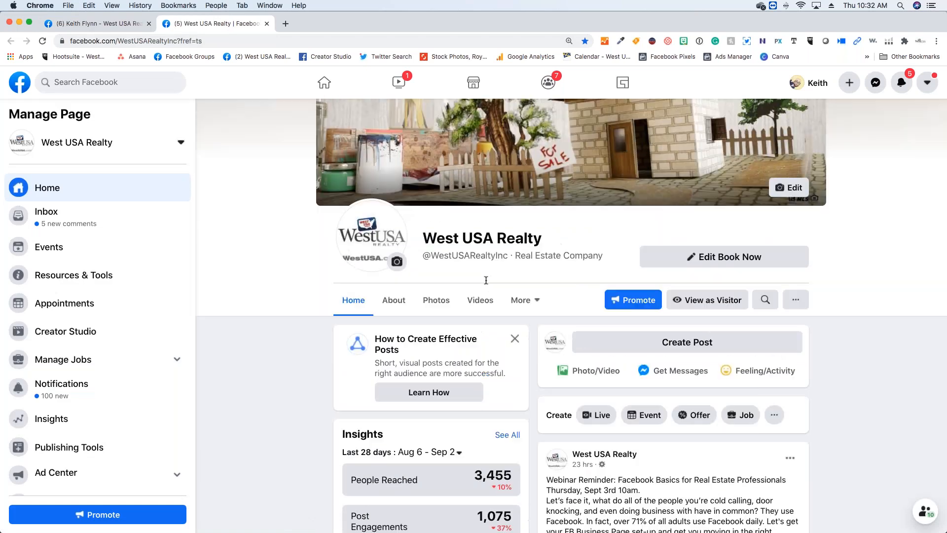
{"action": "left_click", "coordinate": [636, 222]}
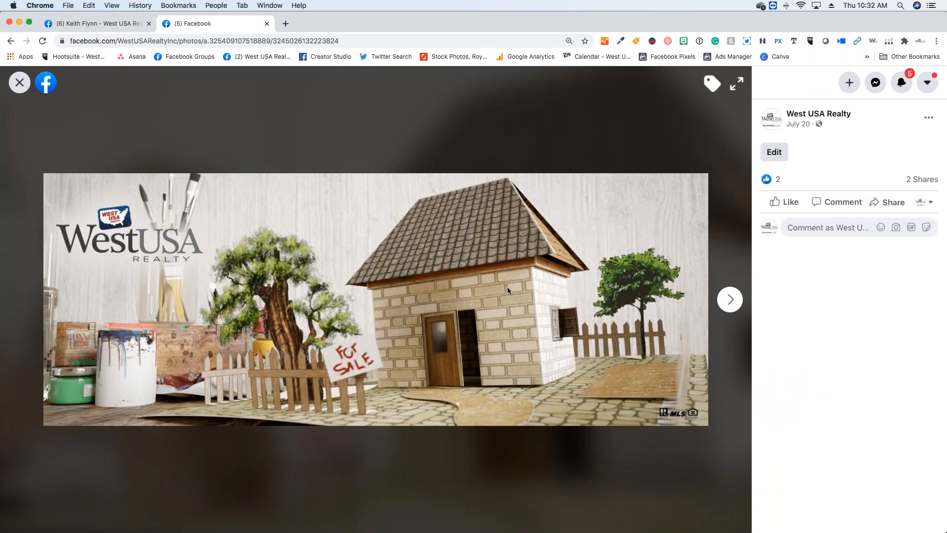
- Save the West USA Realty cover photo as a JPEG image in the Downloads folder
{"action": "right_click", "coordinate": [478, 338]}
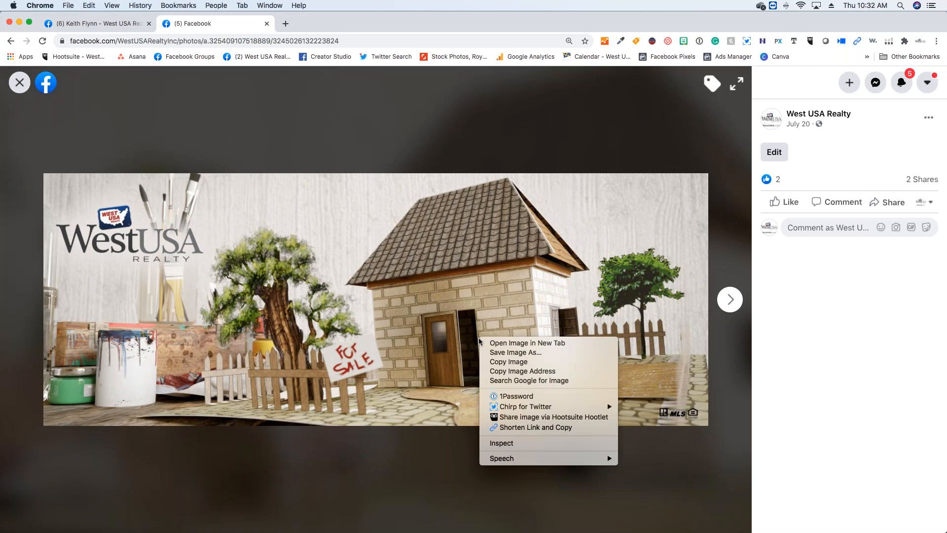
{"action": "left_click", "coordinate": [509, 352]}
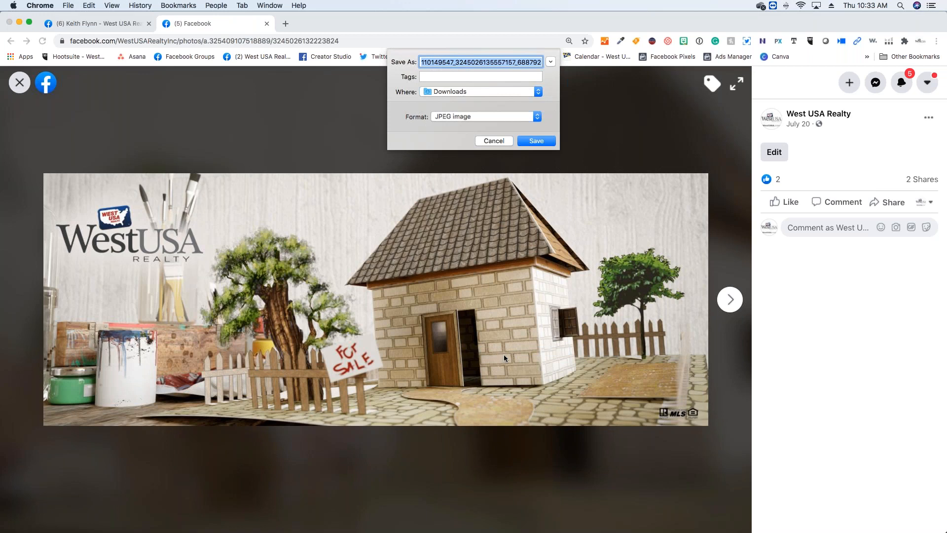
{"action": "left_click", "coordinate": [534, 141]}
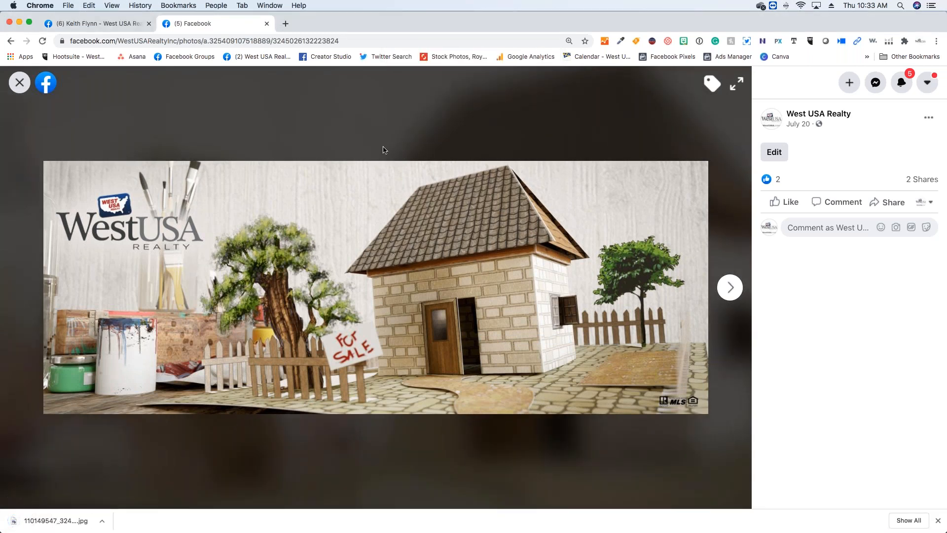
- Return to the new agent page and upload the West USA Realty image from Downloads as its cover photo
{"action": "left_click", "coordinate": [132, 28]}
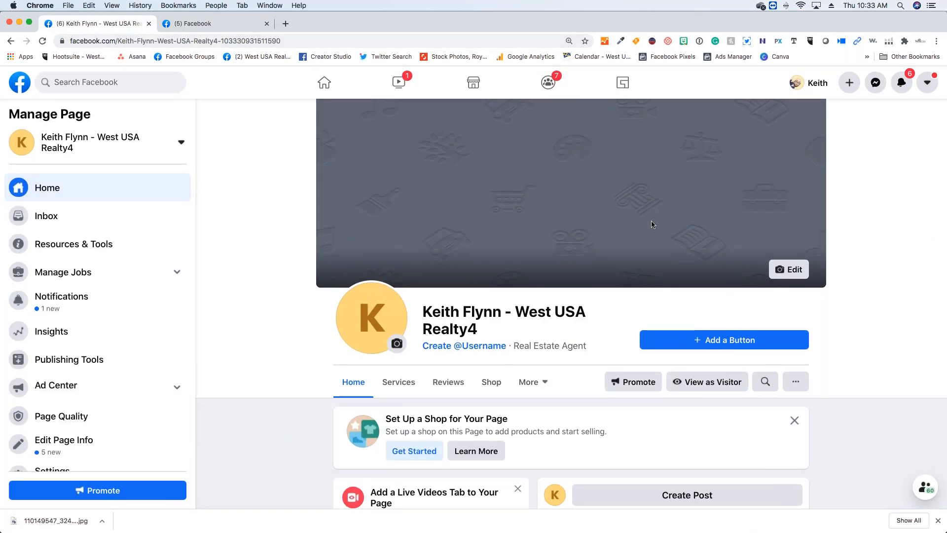
{"action": "left_click", "coordinate": [789, 269]}
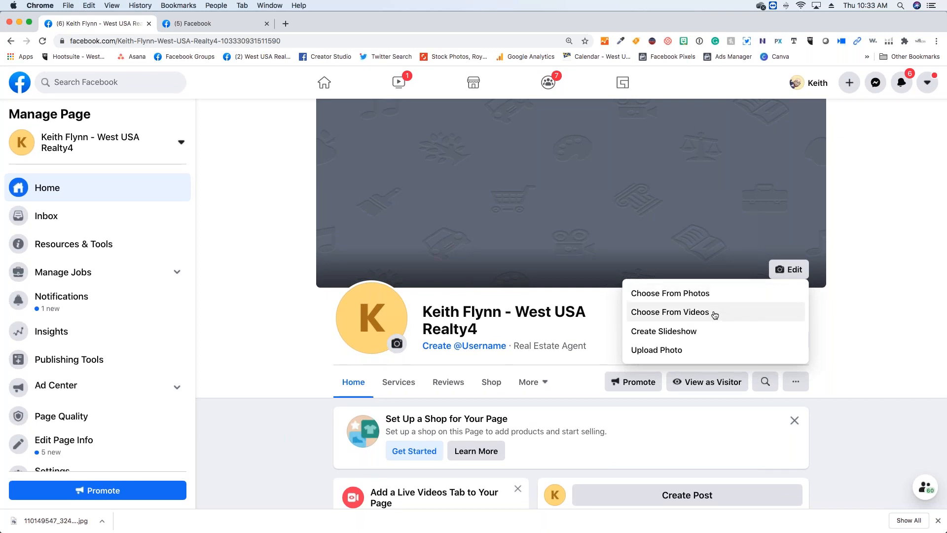
{"action": "left_click", "coordinate": [671, 355]}
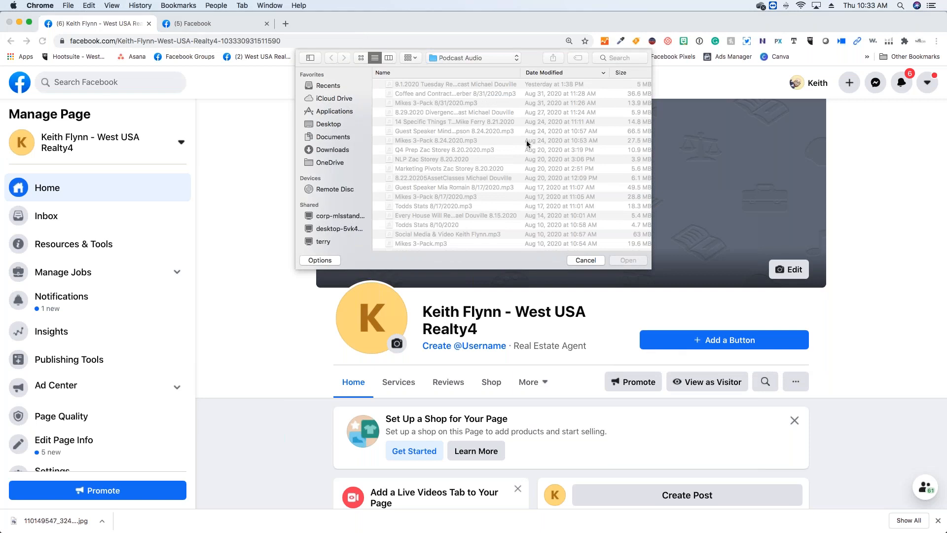
{"action": "left_click", "coordinate": [336, 154]}
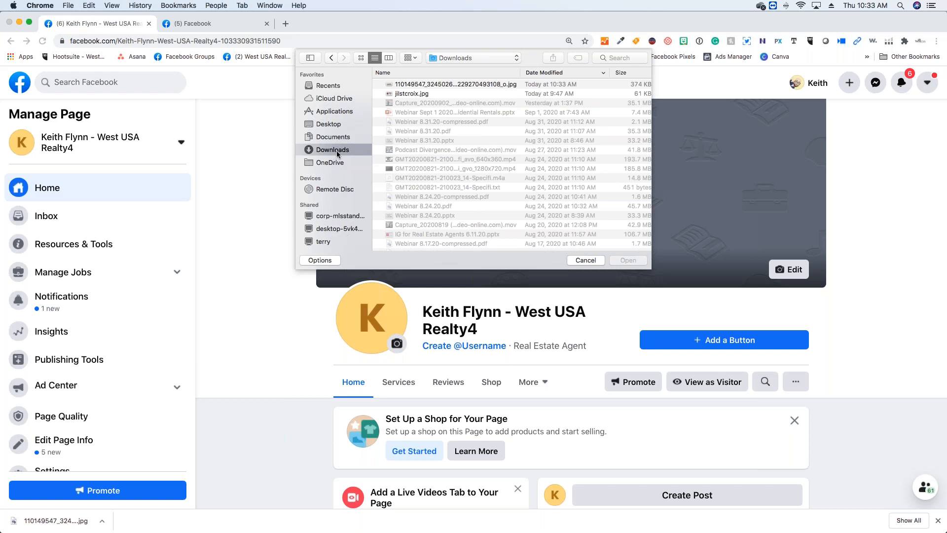
{"action": "double_click", "coordinate": [420, 85]}
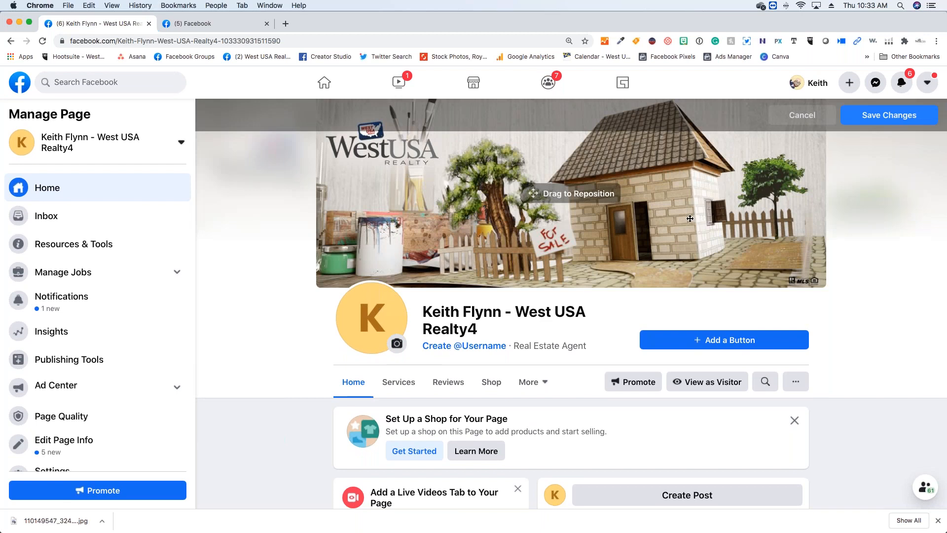
- Try to reposition the cover image vertically, and save the cover photo changes
{"action": "left_click_drag", "start_coordinate": [691, 210], "coordinate": [686, 259]}
{"action": "left_click_drag", "start_coordinate": [693, 205], "coordinate": [693, 202]}
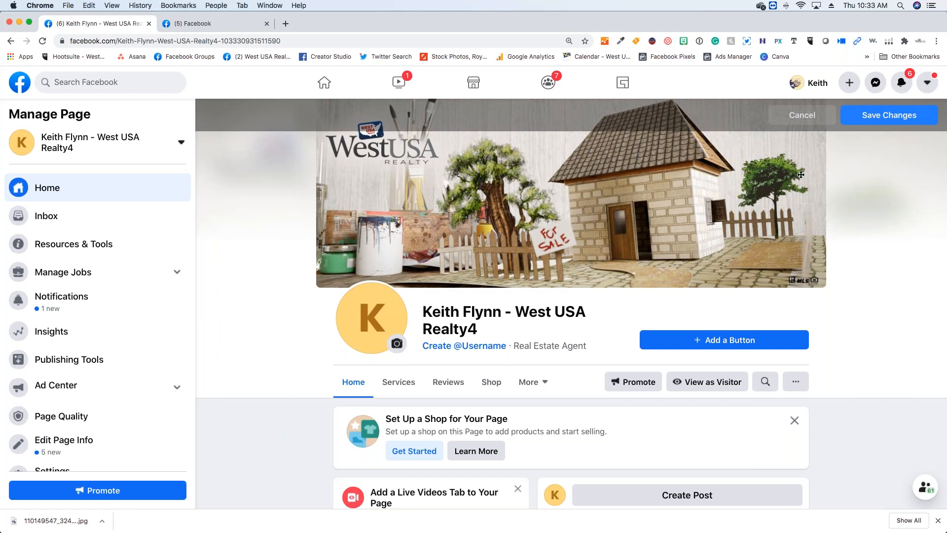
{"action": "left_click", "coordinate": [894, 115]}
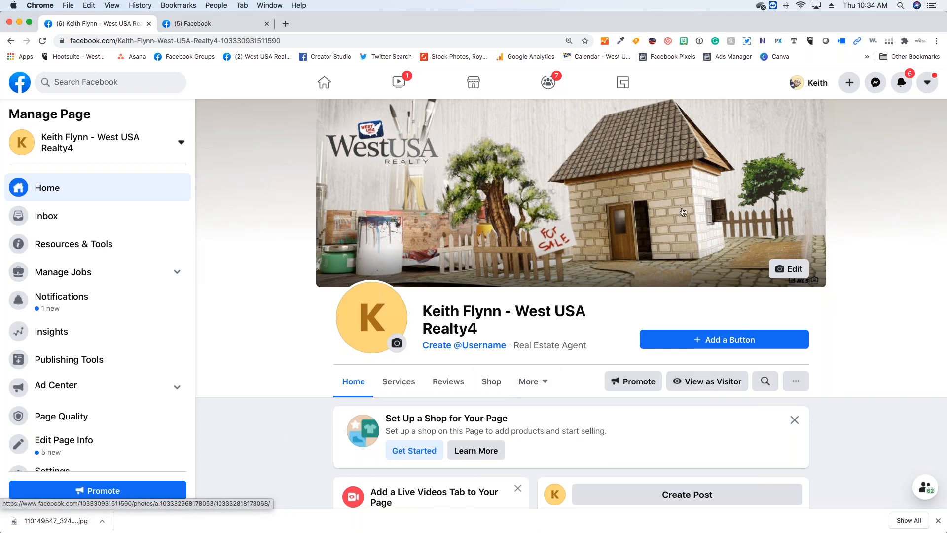
- View the account options, including temporarily switching to Classic Facebook, and close them without choosing one
{"action": "left_click", "coordinate": [925, 86]}
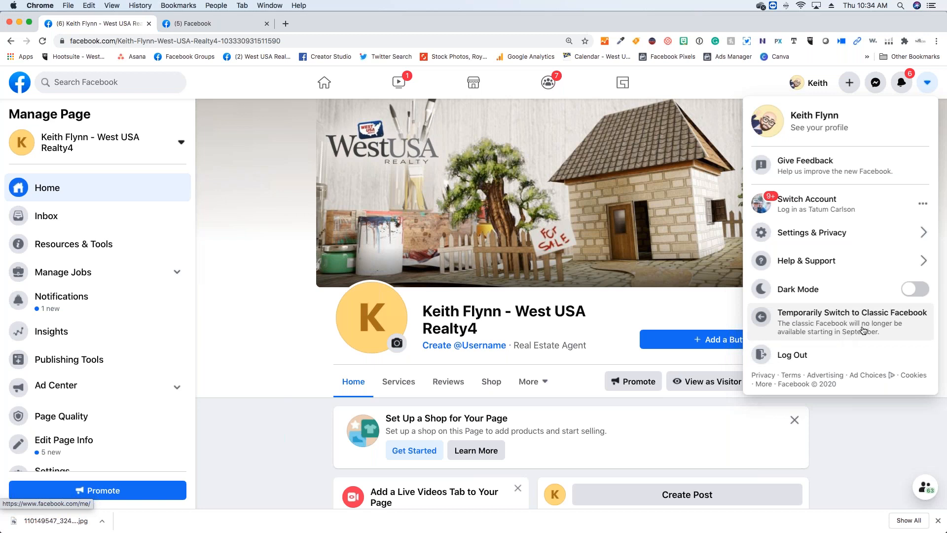
{"action": "left_click", "coordinate": [850, 423]}
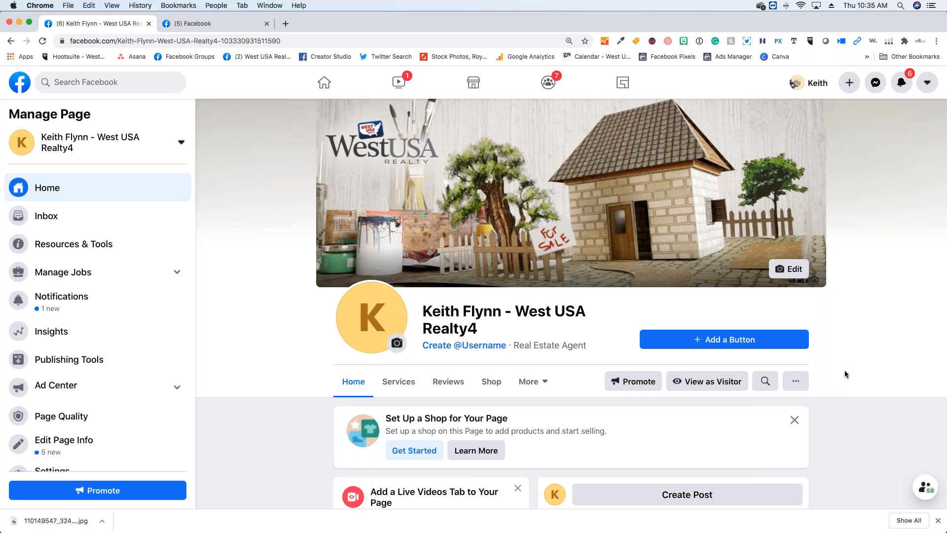
- Start updating the page's profile picture, search the computer for ".jpg" files, and upload "Dont Do Dat Slide.jpg"
{"action": "left_click", "coordinate": [398, 345]}
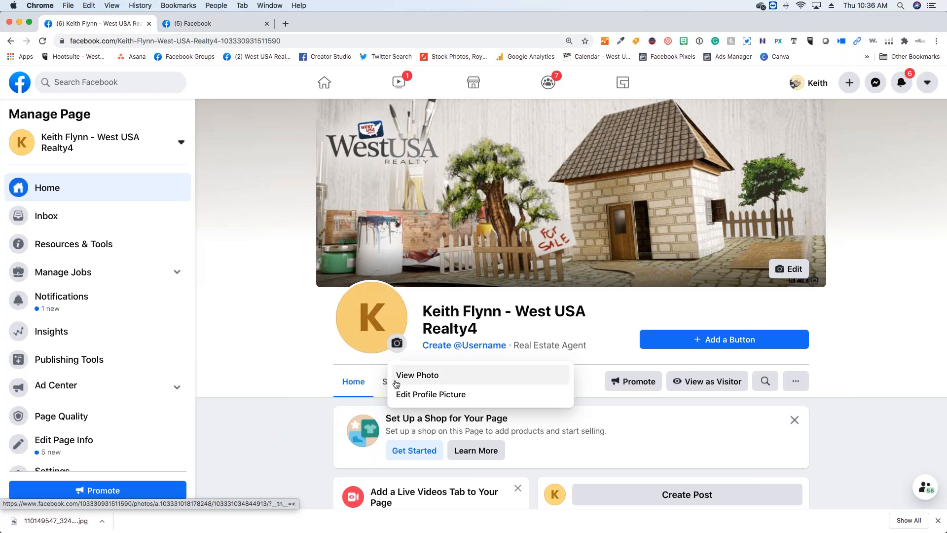
{"action": "left_click", "coordinate": [402, 394]}
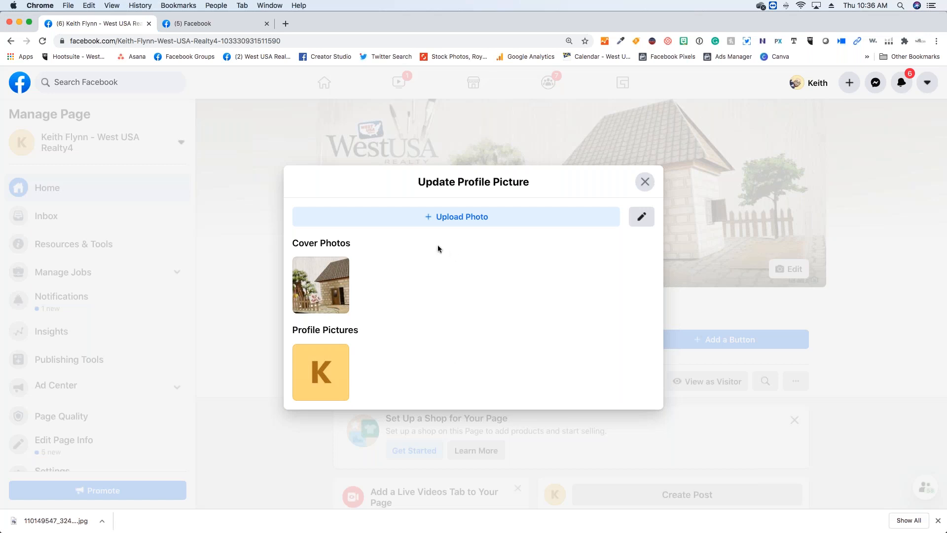
{"action": "left_click", "coordinate": [456, 218]}
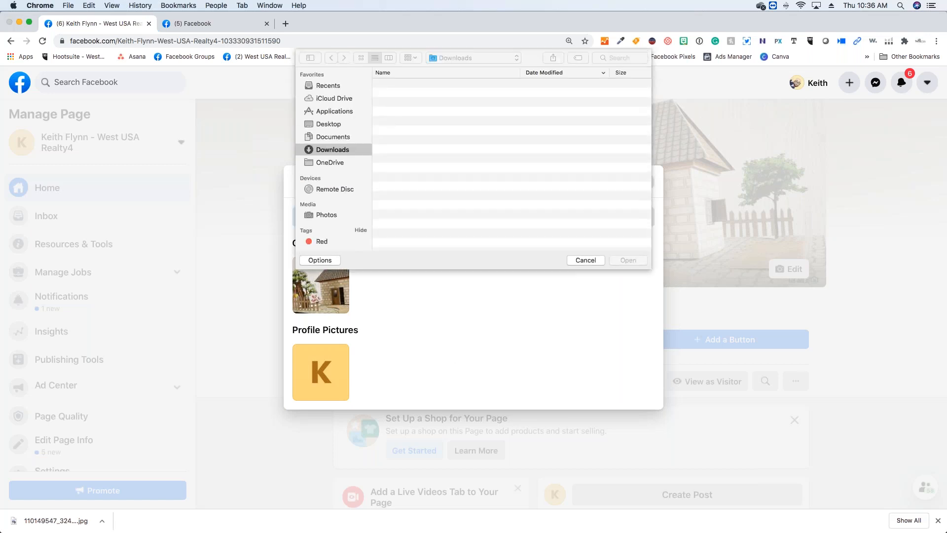
{"action": "left_click", "coordinate": [358, 56]}
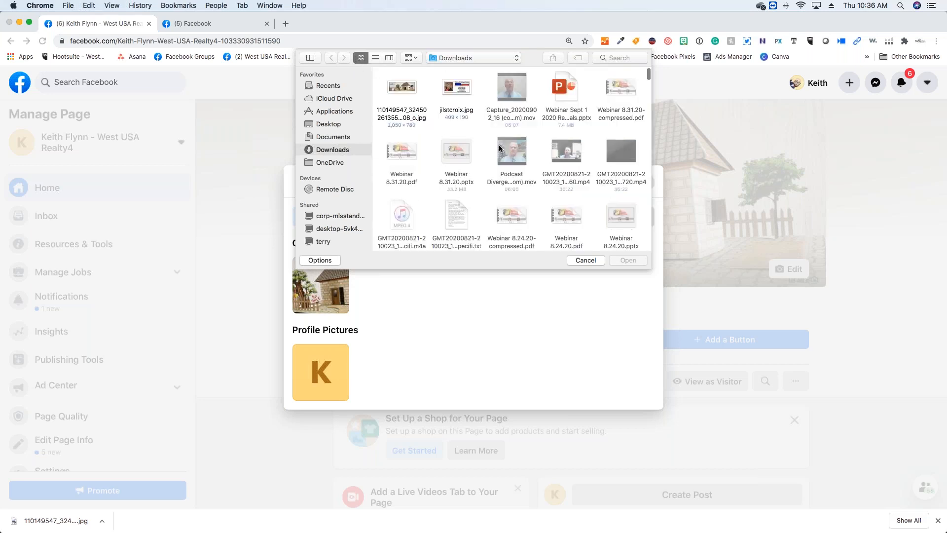
{"action": "scroll", "coordinate": [499, 151], "scroll_direction": "down", "scroll_amount": 15}
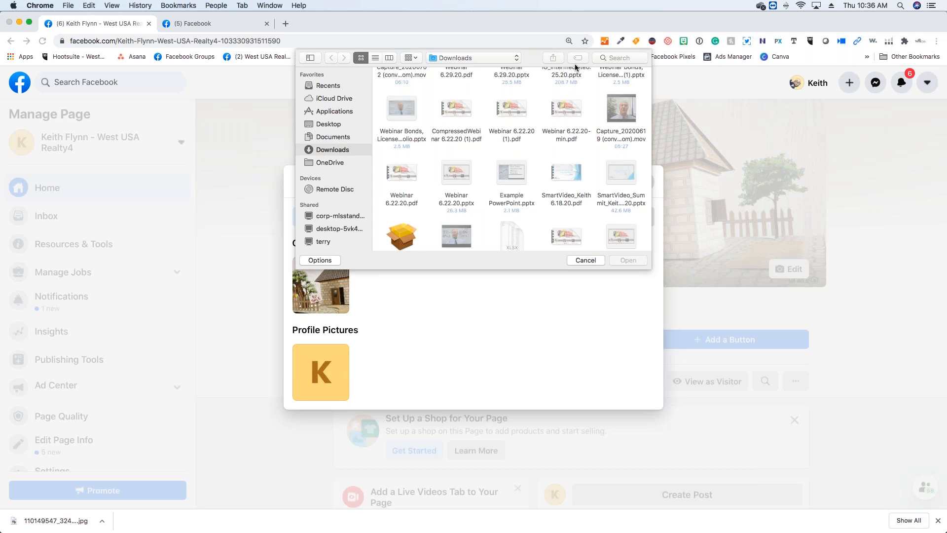
{"action": "left_click", "coordinate": [602, 57]}
{"action": "type", "text": ".jpg"}
{"action": "key", "text": "Return"}
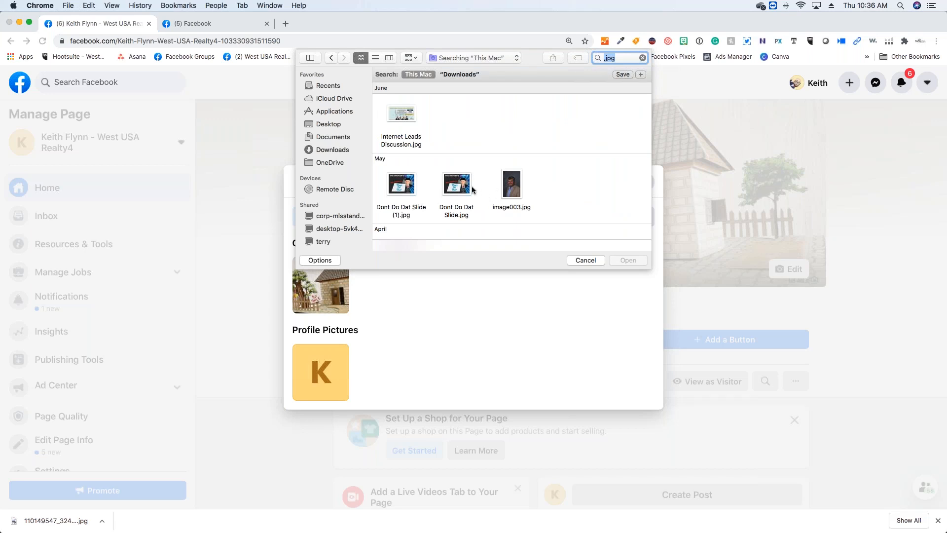
{"action": "double_click", "coordinate": [467, 187]}
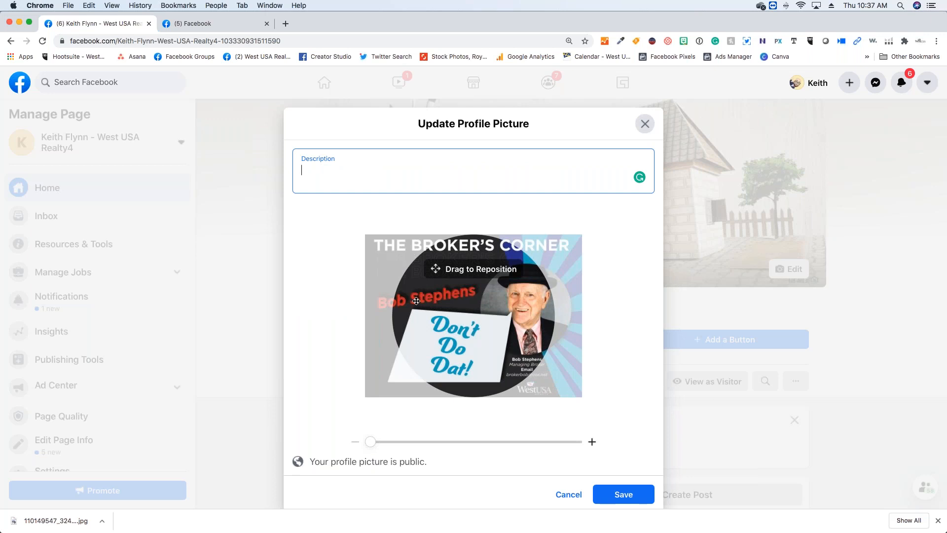
- Zoom in slightly and reposition the profile picture to frame the man's portrait in the circle, and save it
{"action": "left_click_drag", "start_coordinate": [367, 447], "coordinate": [394, 447]}
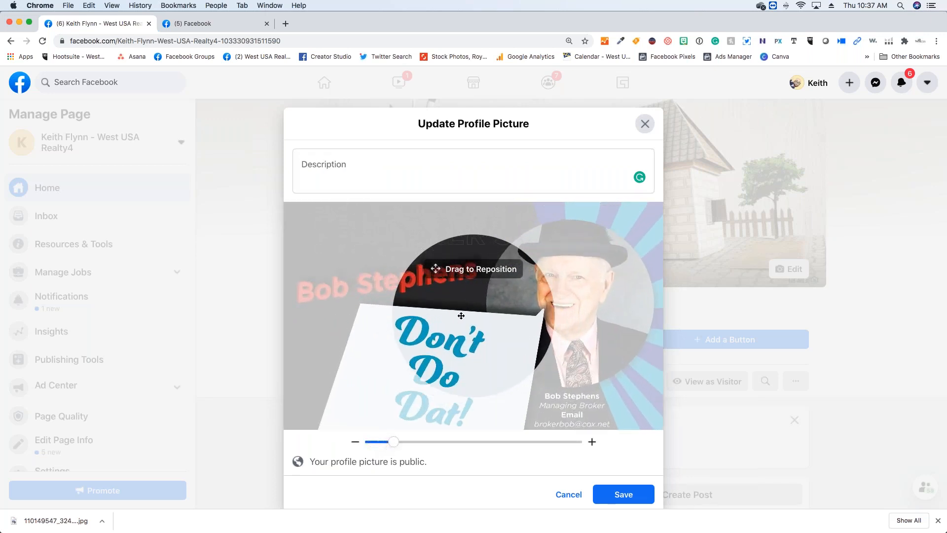
{"action": "left_click_drag", "start_coordinate": [456, 304], "coordinate": [391, 312]}
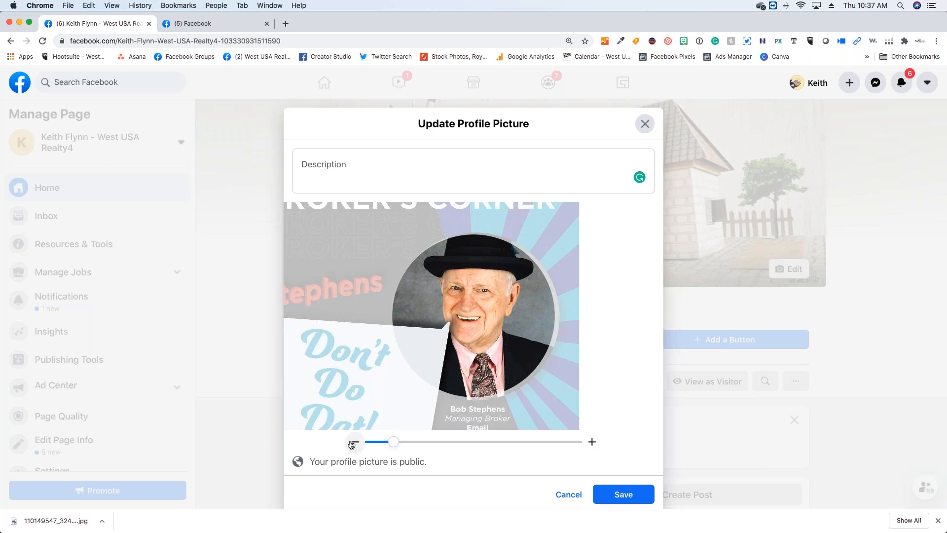
{"action": "left_click", "coordinate": [362, 442]}
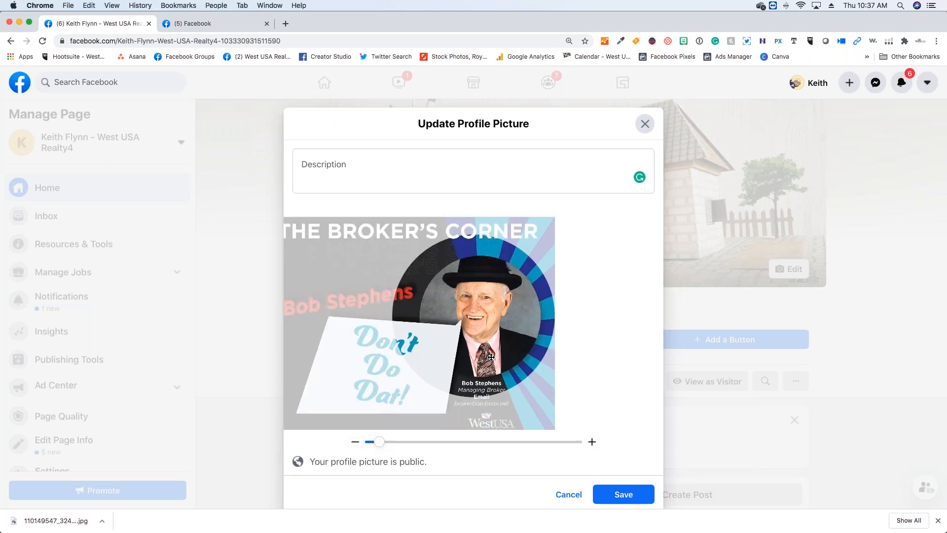
{"action": "left_click", "coordinate": [610, 493]}
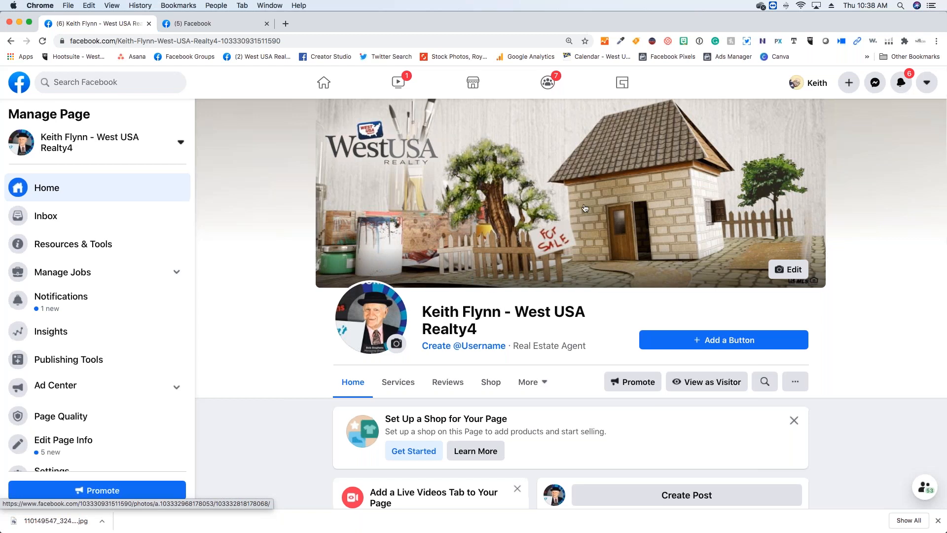
- Look over the new page's setup suggestions, post tools and profile picture post
{"action": "scroll", "coordinate": [595, 207], "scroll_direction": "down", "scroll_amount": 1}
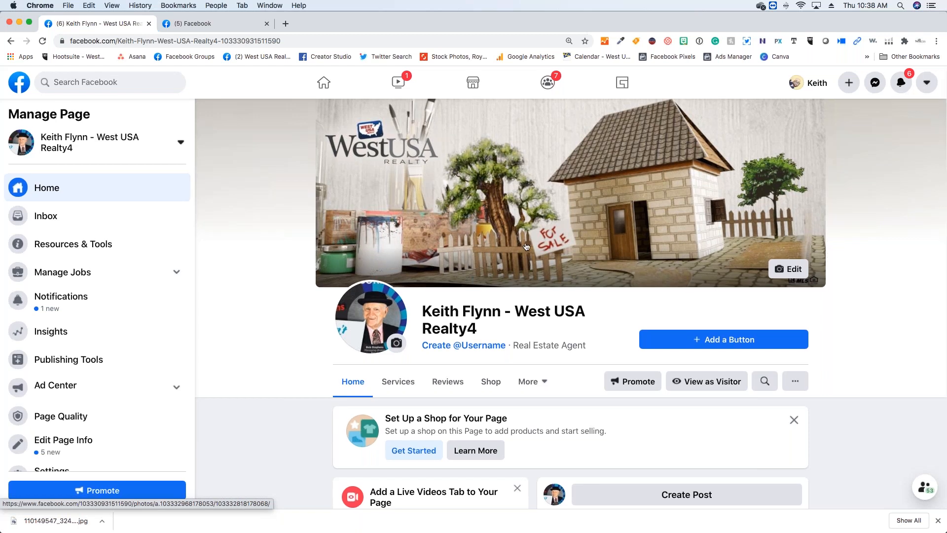
{"action": "scroll", "coordinate": [533, 229], "scroll_direction": "down", "scroll_amount": 5}
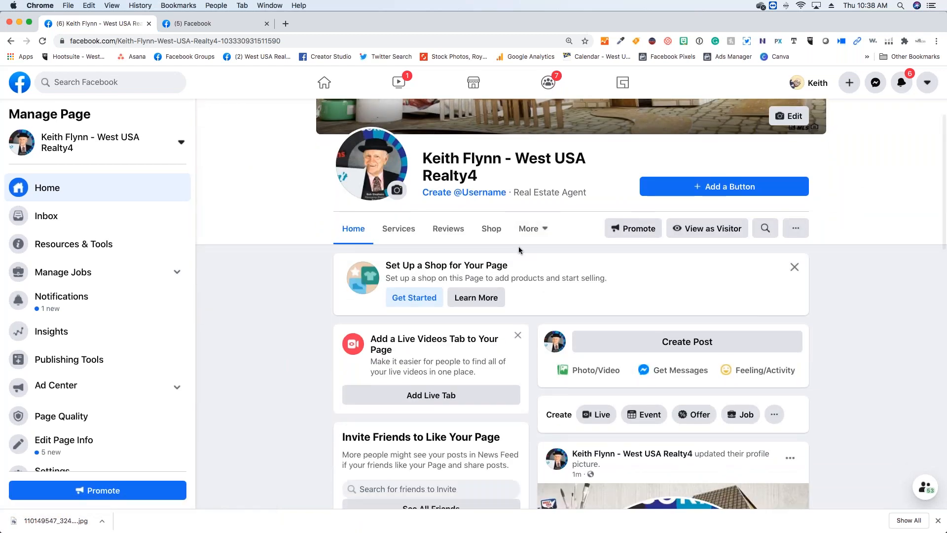
{"action": "scroll", "coordinate": [532, 253], "scroll_direction": "down", "scroll_amount": 5}
{"action": "scroll", "coordinate": [531, 253], "scroll_direction": "up", "scroll_amount": 10}
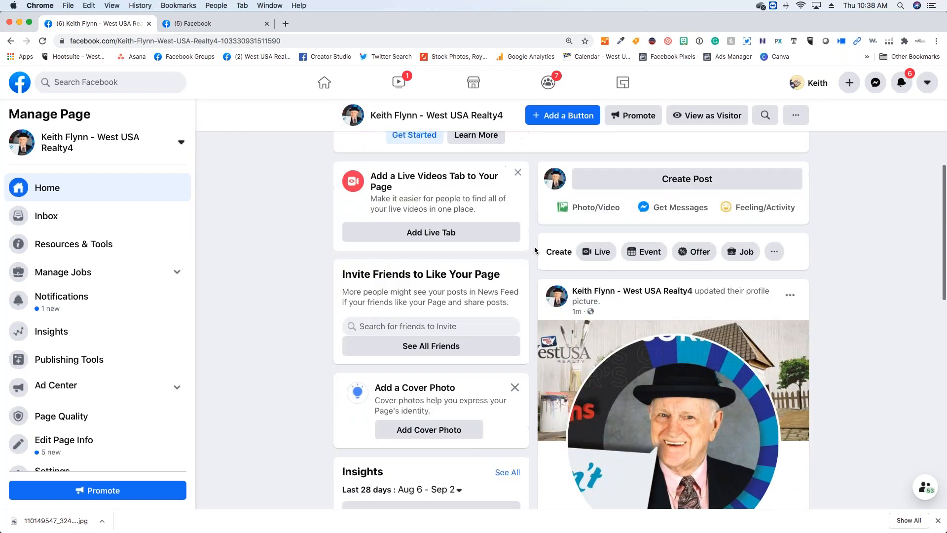
- Open the page's About section and look over its general, hours, business and contact details
{"action": "scroll", "coordinate": [531, 253], "scroll_direction": "down", "scroll_amount": 2}
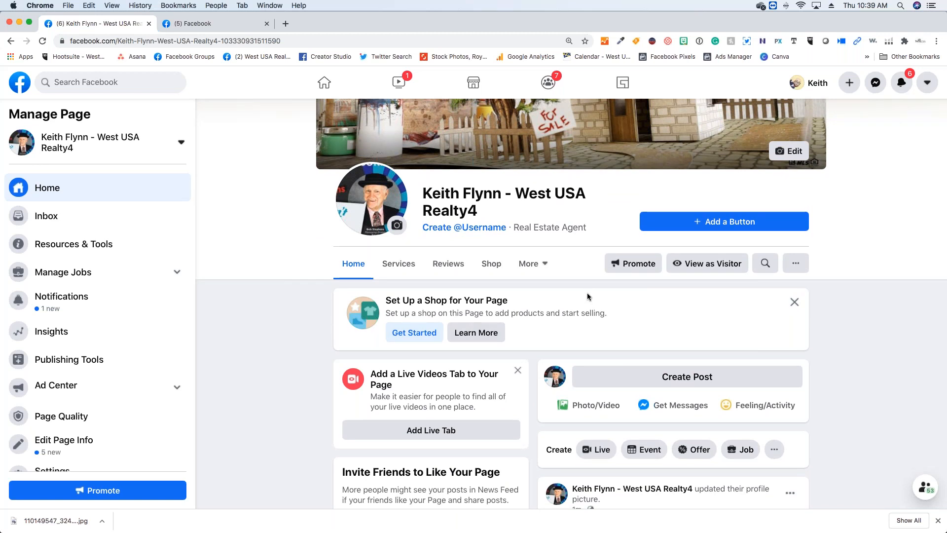
{"action": "scroll", "coordinate": [557, 295], "scroll_direction": "down", "scroll_amount": 2}
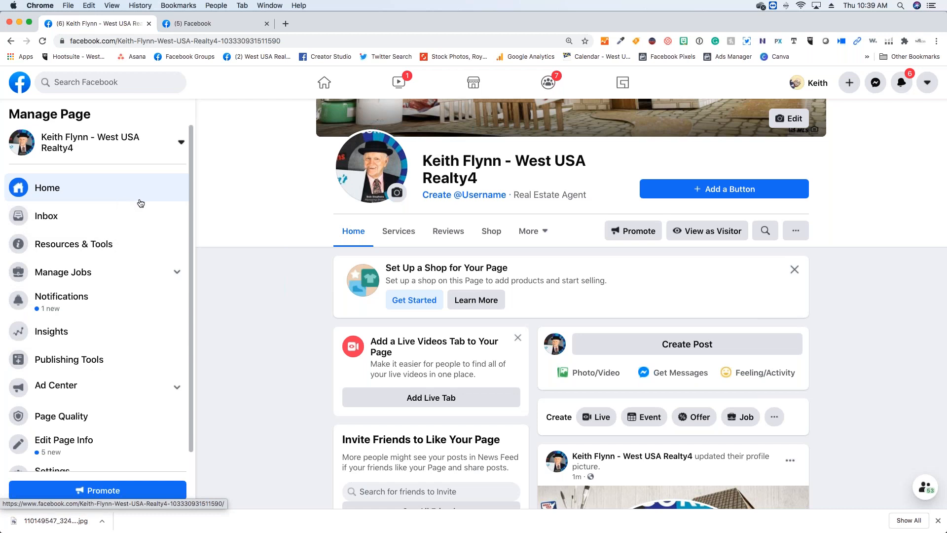
{"action": "left_click", "coordinate": [548, 239]}
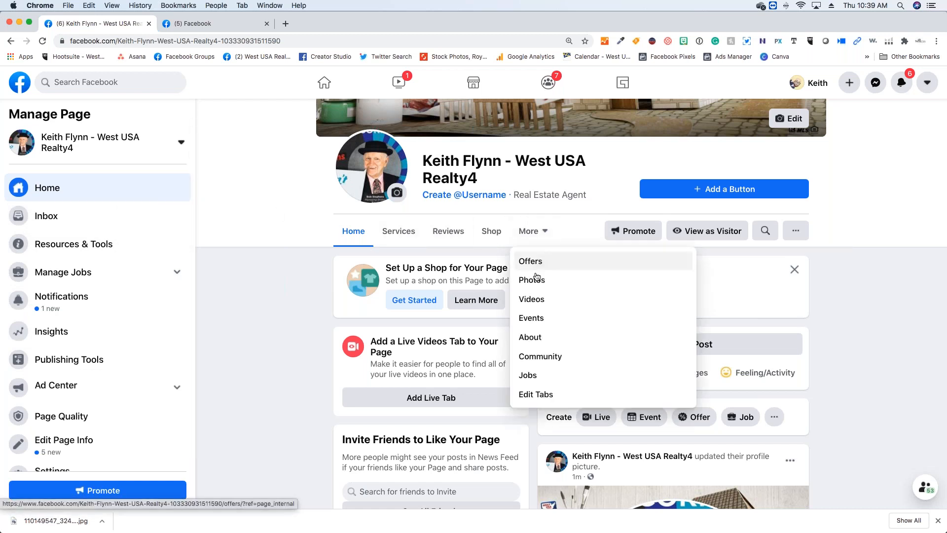
{"action": "left_click", "coordinate": [532, 349]}
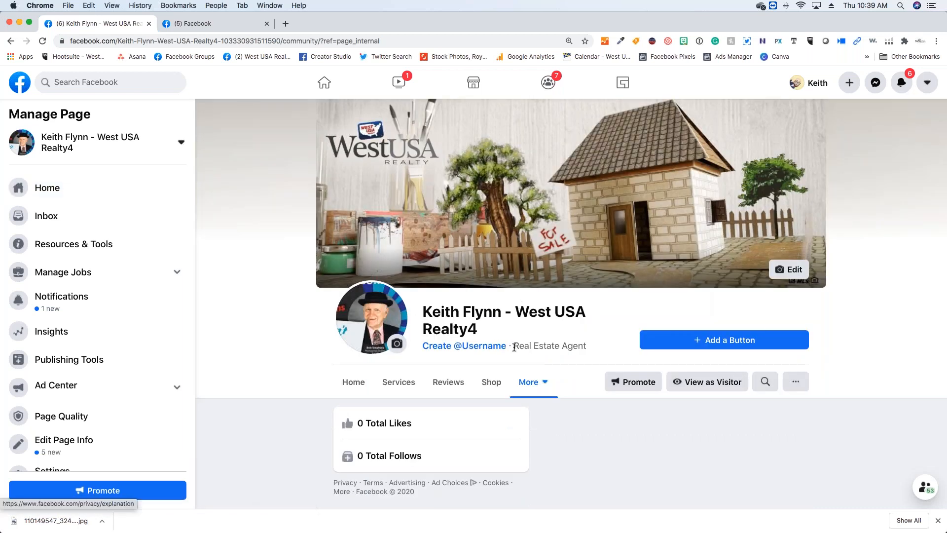
{"action": "left_click", "coordinate": [522, 384]}
{"action": "left_click", "coordinate": [530, 294]}
{"action": "scroll", "coordinate": [371, 358], "scroll_direction": "down", "scroll_amount": 3}
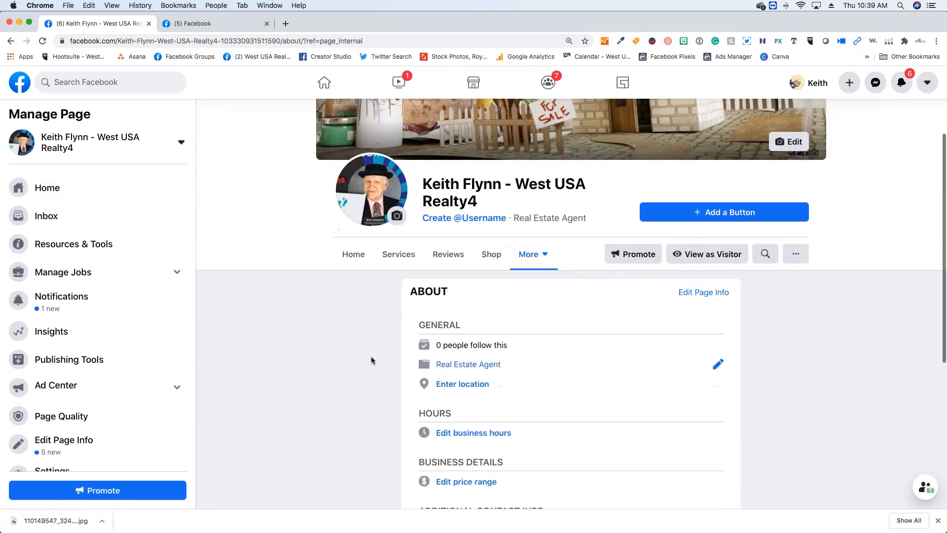
{"action": "scroll", "coordinate": [371, 360], "scroll_direction": "down", "scroll_amount": 2}
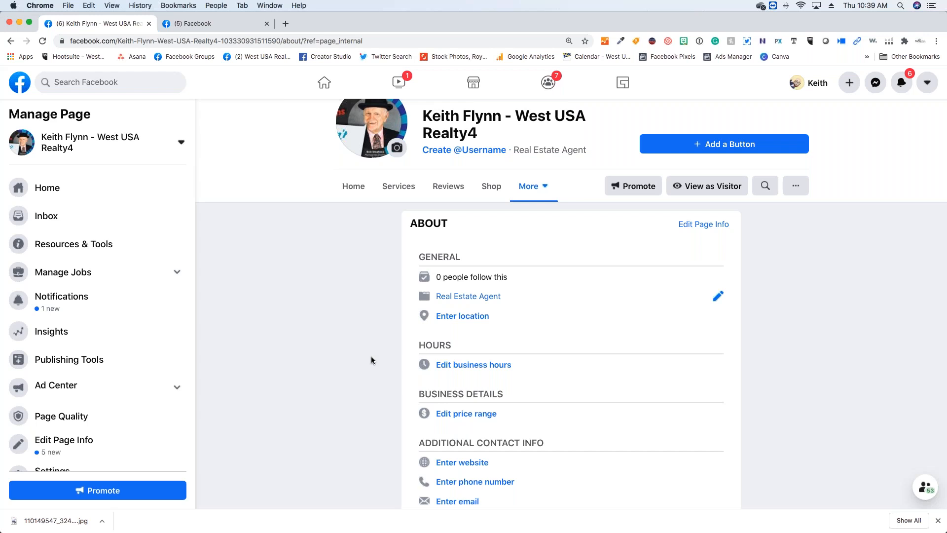
{"action": "scroll", "coordinate": [387, 359], "scroll_direction": "down", "scroll_amount": 2}
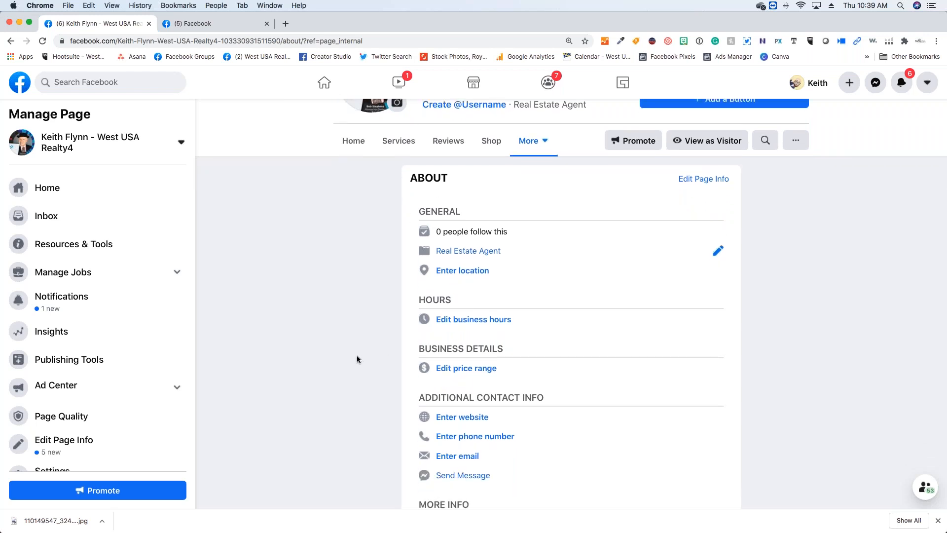
{"action": "scroll", "coordinate": [334, 305], "scroll_direction": "down", "scroll_amount": 1}
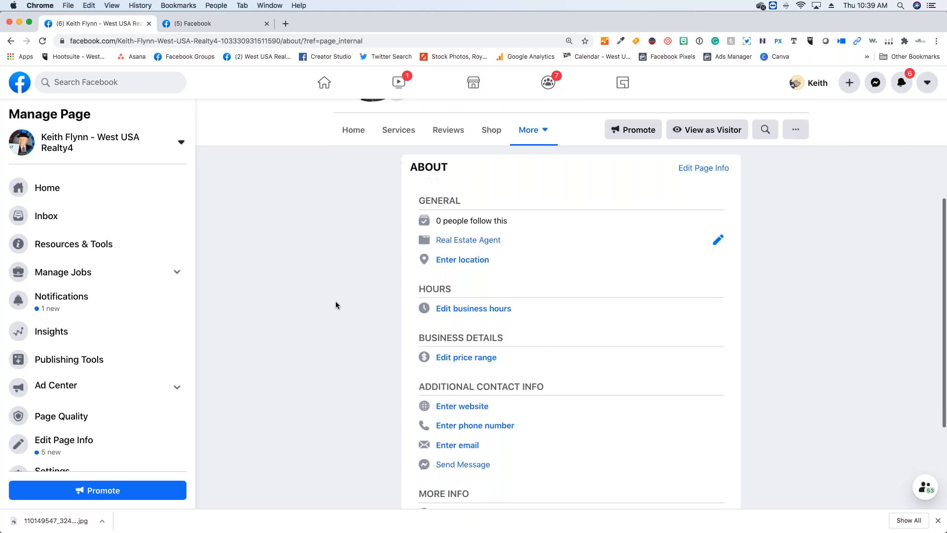
- Fill in the page's location with the business street address, city and ZIP code, using the saved office address
{"action": "left_click", "coordinate": [473, 265]}
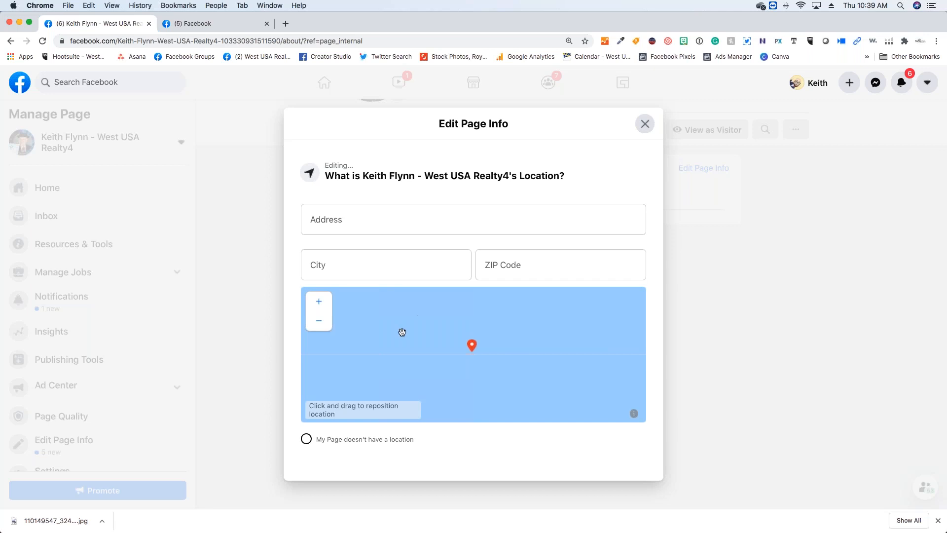
{"action": "left_click", "coordinate": [307, 440]}
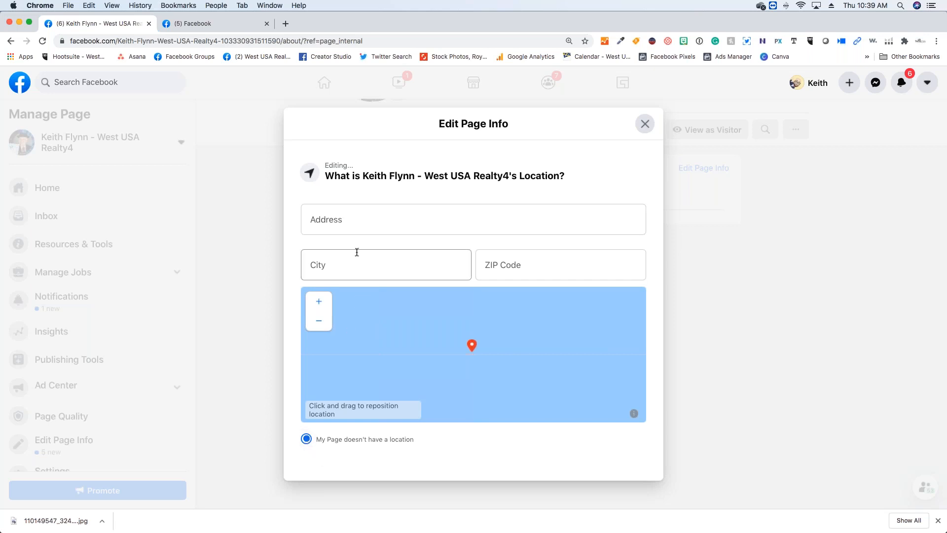
{"action": "left_click", "coordinate": [358, 219]}
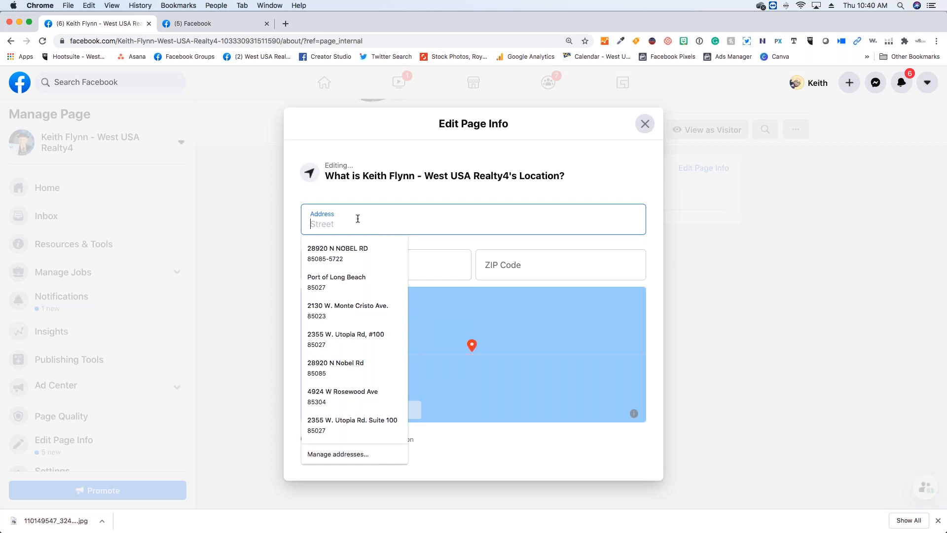
{"action": "type", "text": "2355"}
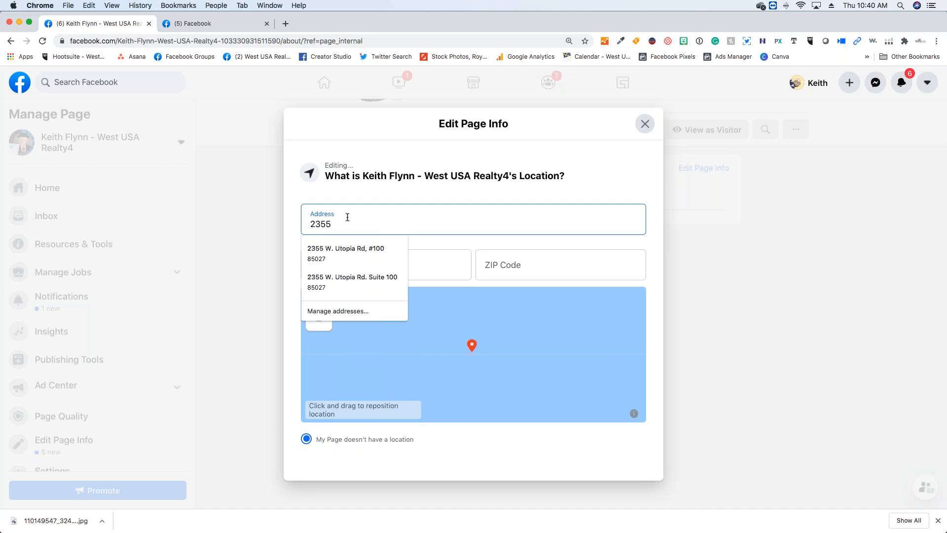
{"action": "left_click", "coordinate": [344, 246]}
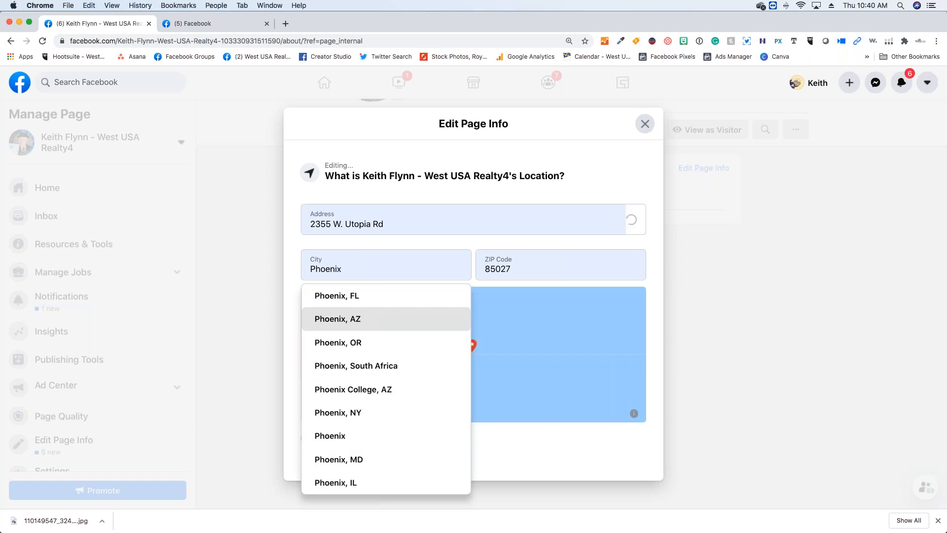
{"action": "left_click", "coordinate": [365, 312]}
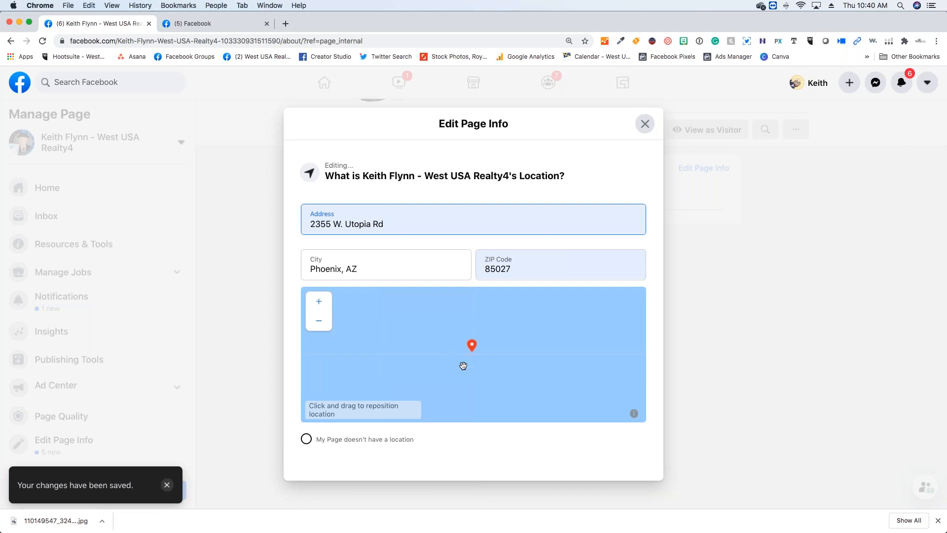
- Try zooming out the location map, close the location editor, and reopen it to check the saved address
{"action": "left_click", "coordinate": [310, 323]}
{"action": "left_click", "coordinate": [313, 325]}
{"action": "left_click", "coordinate": [313, 325]}
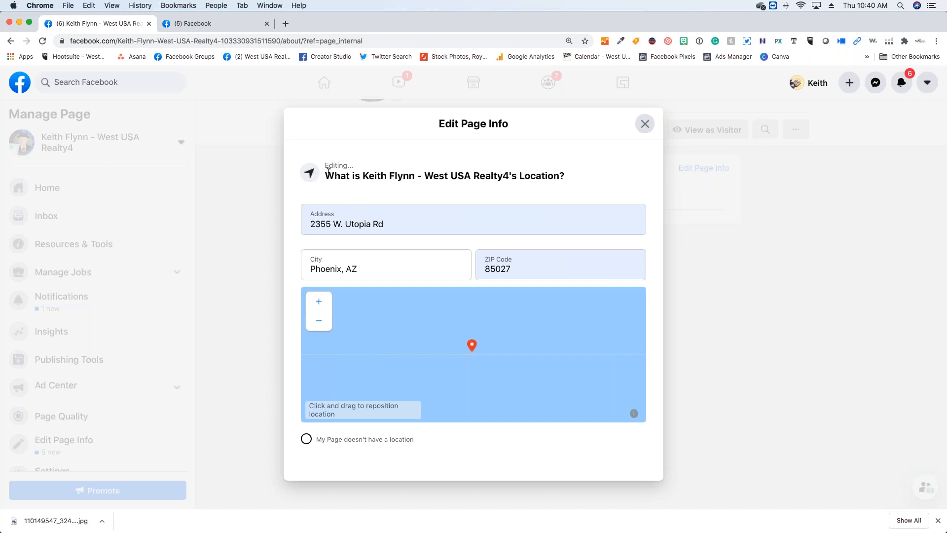
{"action": "left_click_drag", "start_coordinate": [329, 169], "coordinate": [336, 171]}
{"action": "left_click", "coordinate": [644, 124]}
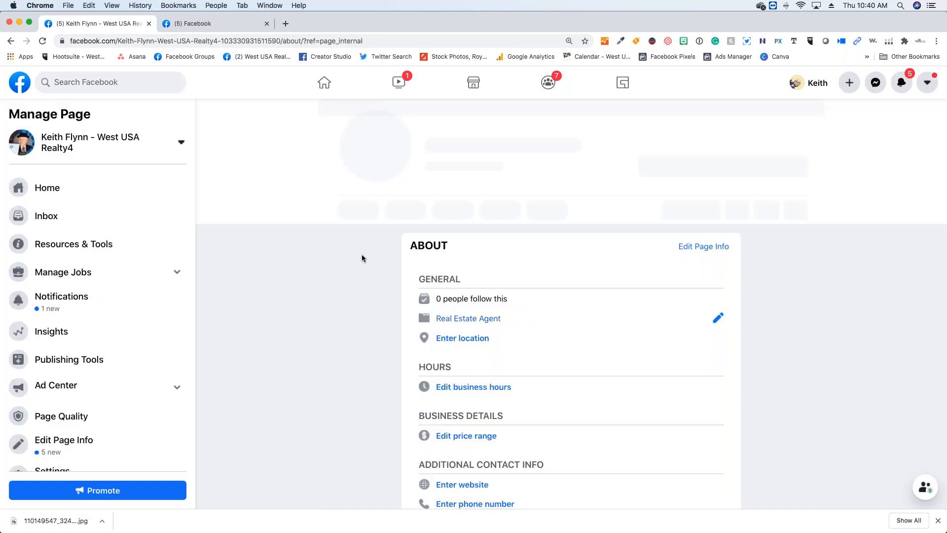
{"action": "left_click", "coordinate": [459, 343]}
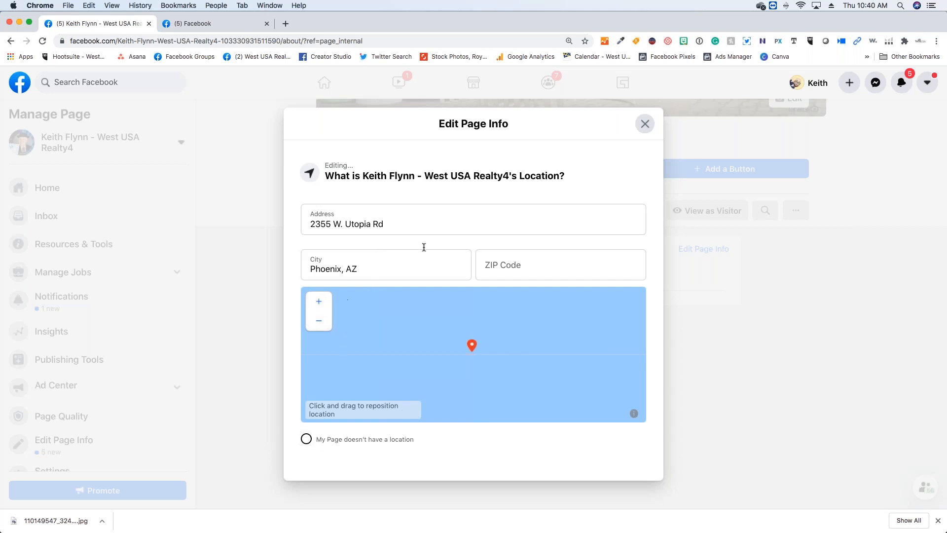
{"action": "left_click", "coordinate": [645, 124]}
{"action": "scroll", "coordinate": [262, 350], "scroll_direction": "down", "scroll_amount": 5}
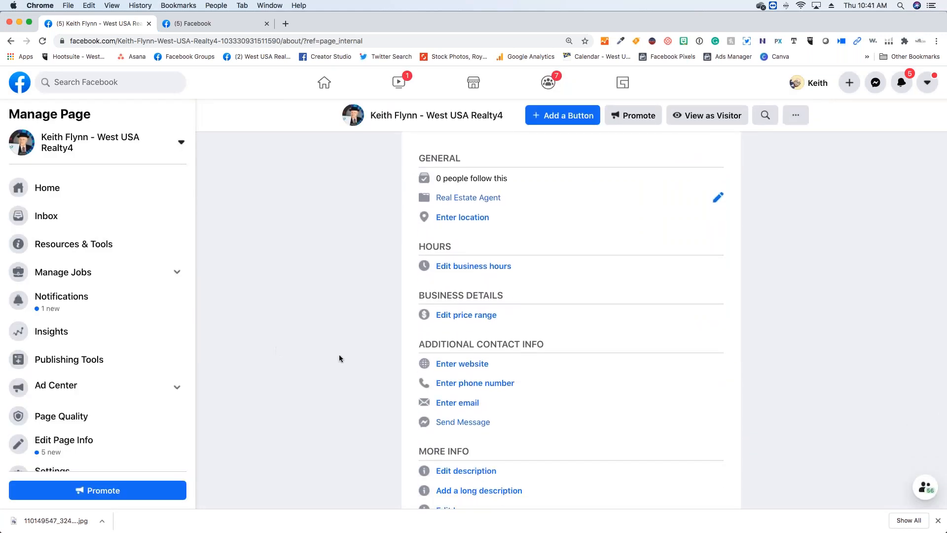
{"action": "scroll", "coordinate": [341, 356], "scroll_direction": "down", "scroll_amount": 1}
{"action": "left_click", "coordinate": [461, 344]}
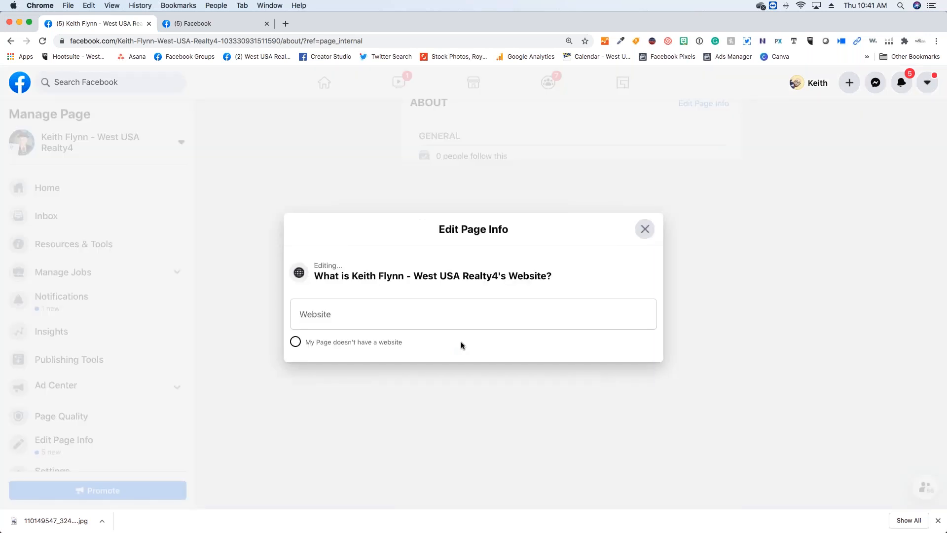
{"action": "left_click", "coordinate": [450, 319]}
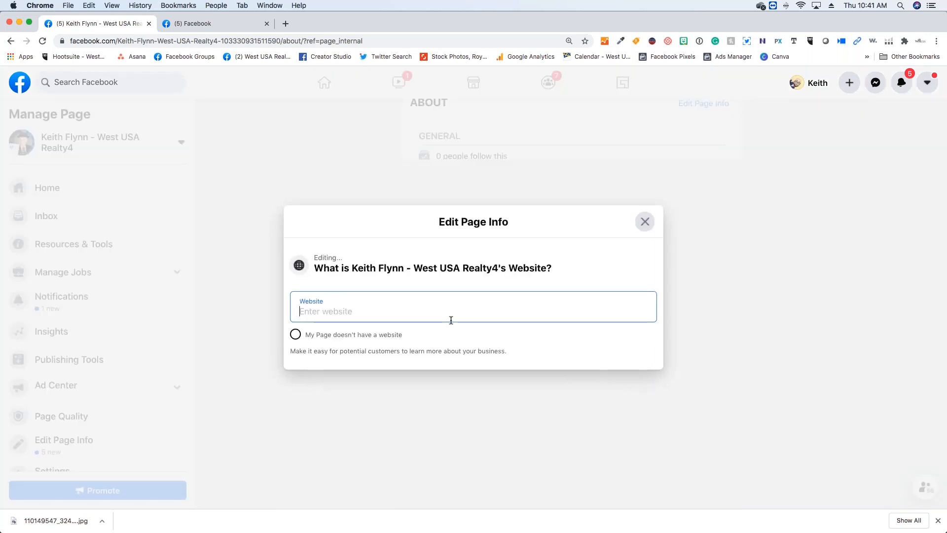
{"action": "type", "text": "www"}
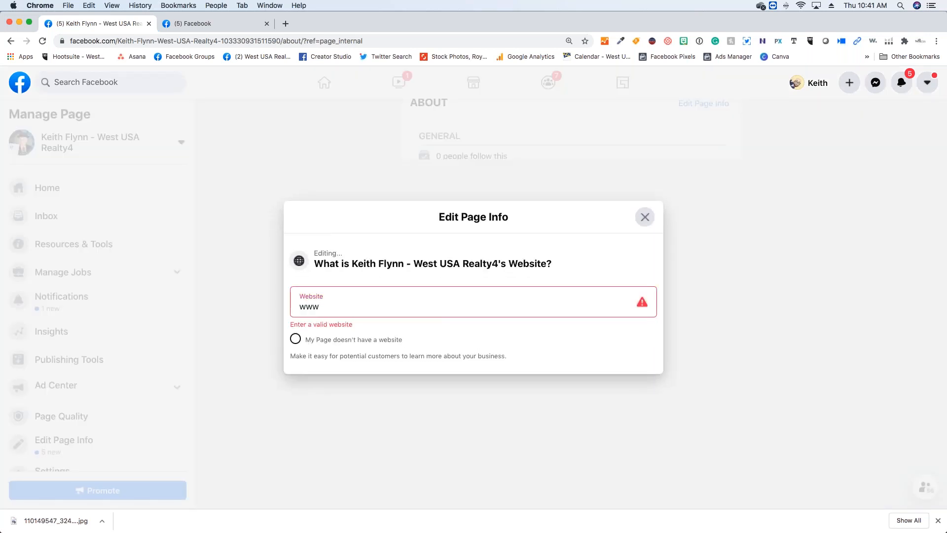
{"action": "type", "text": ".westusa.com"}
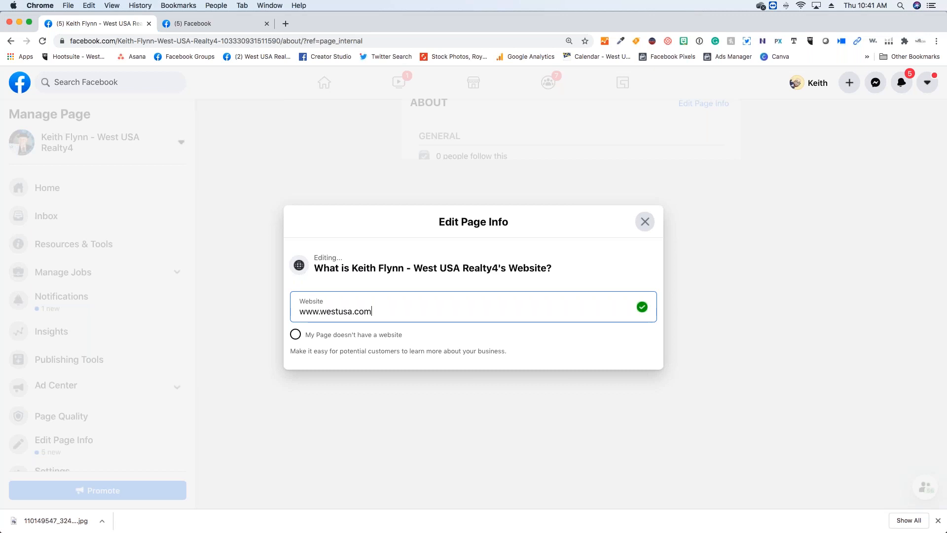
{"action": "left_click", "coordinate": [495, 344]}
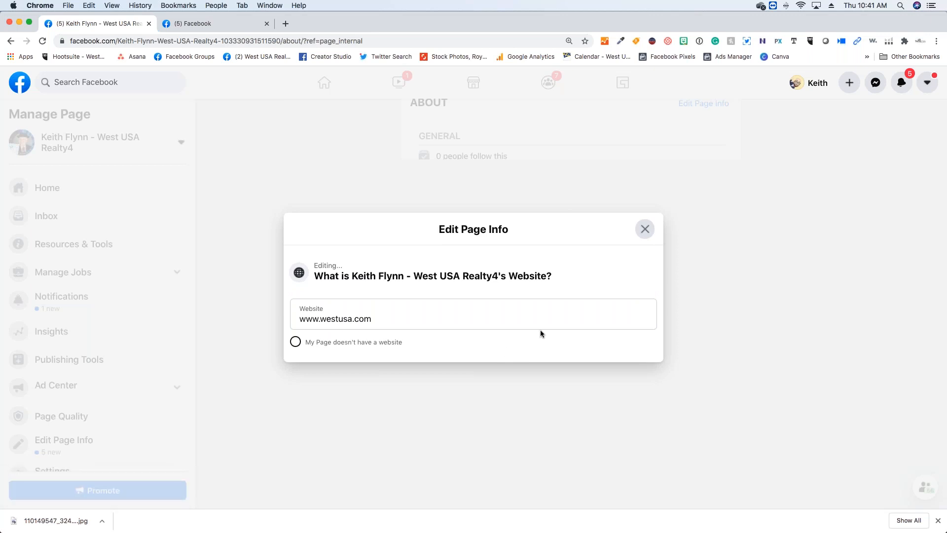
{"action": "left_click", "coordinate": [637, 230]}
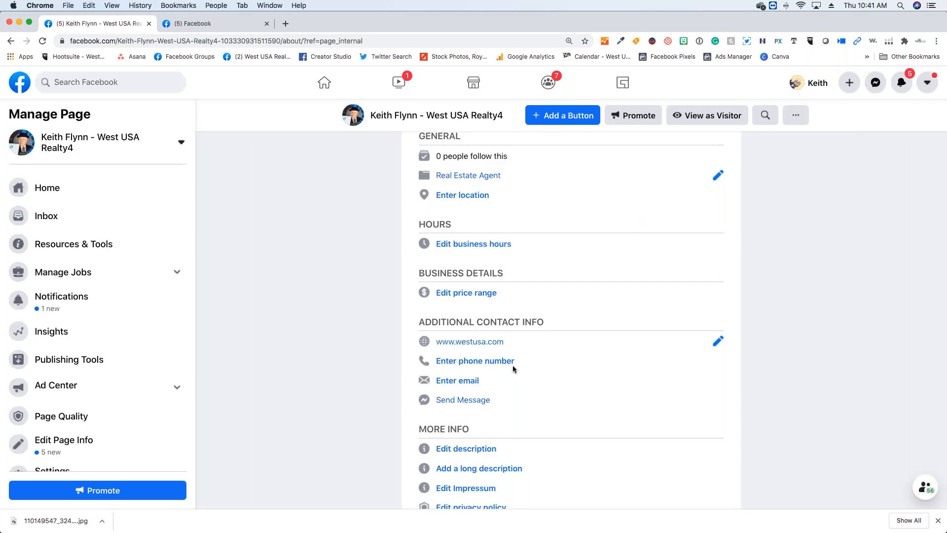
- Open the page's phone number for editing and enter the business phone number
{"action": "scroll", "coordinate": [513, 365], "scroll_direction": "down", "scroll_amount": 1}
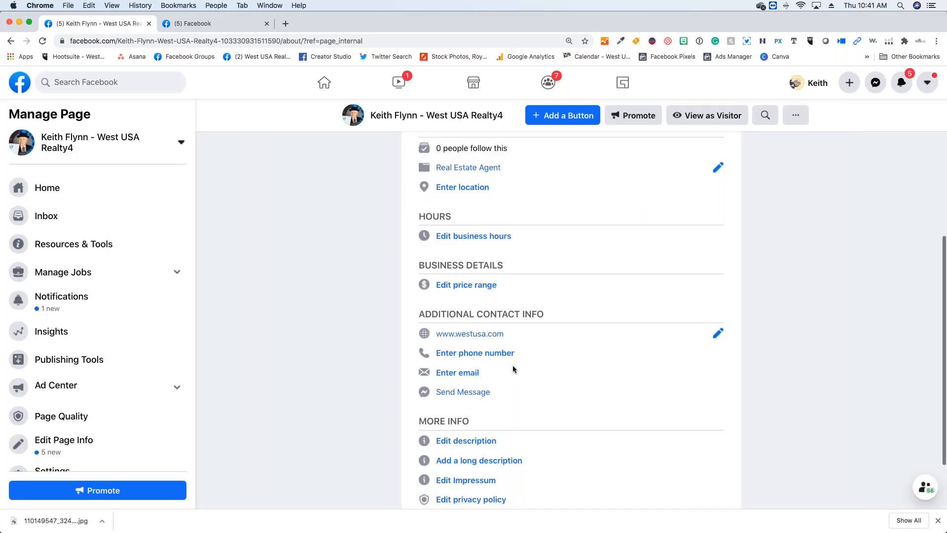
{"action": "scroll", "coordinate": [499, 348], "scroll_direction": "down", "scroll_amount": 1}
{"action": "left_click", "coordinate": [498, 333]}
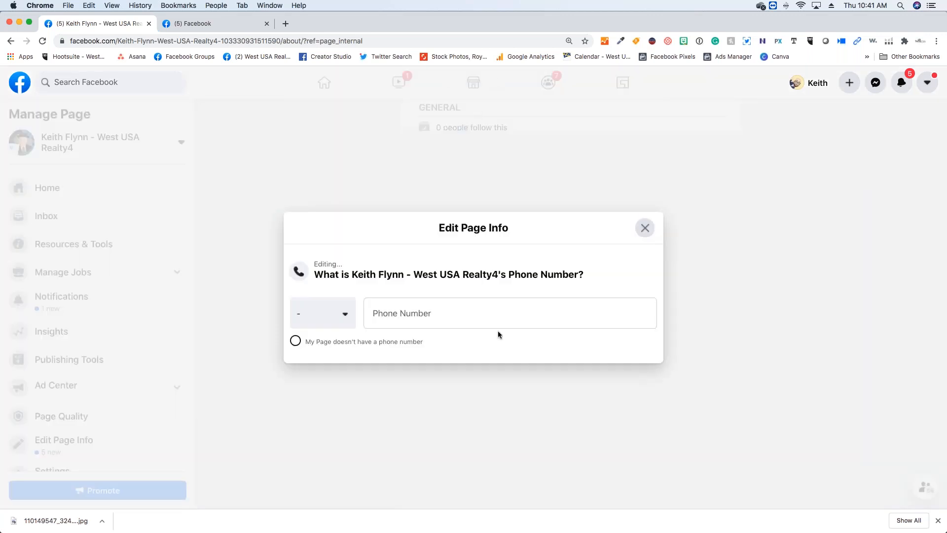
{"action": "left_click", "coordinate": [471, 317]}
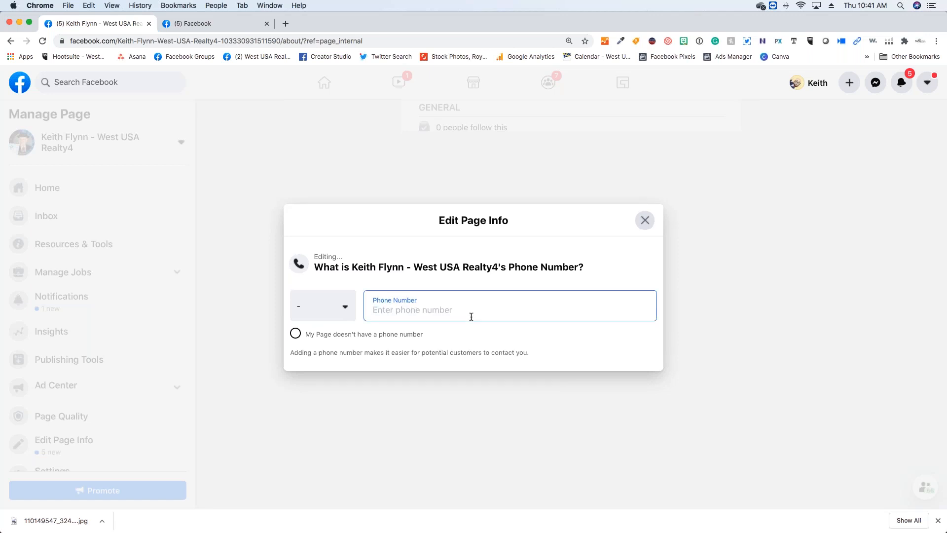
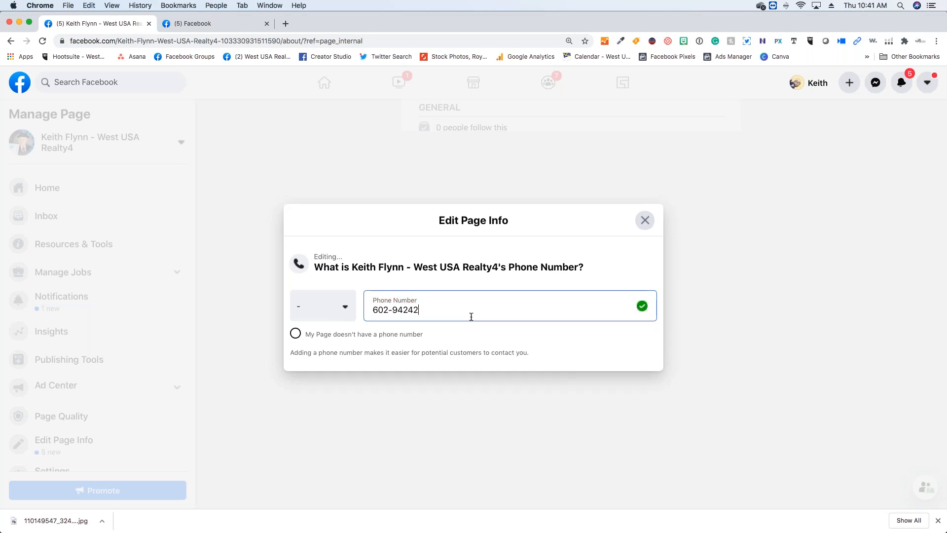
- Set the phone number's country code to United States (US+1), searching the countries for "uni"
{"action": "left_click", "coordinate": [346, 316]}
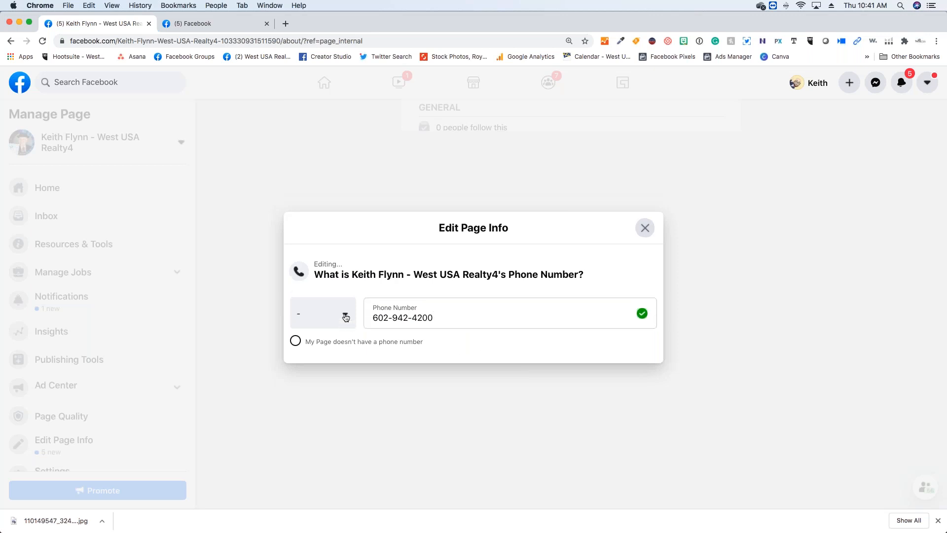
{"action": "left_click", "coordinate": [346, 316]}
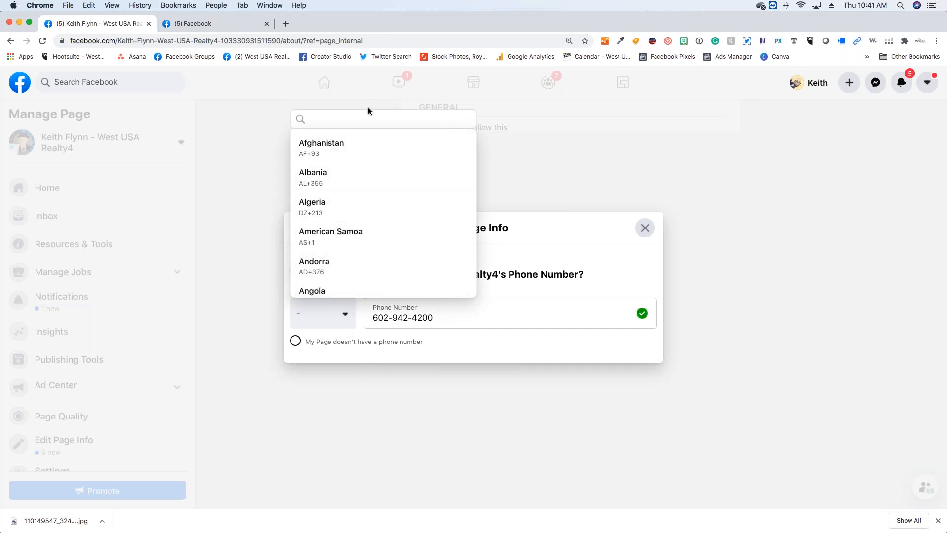
{"action": "type", "text": "u"}
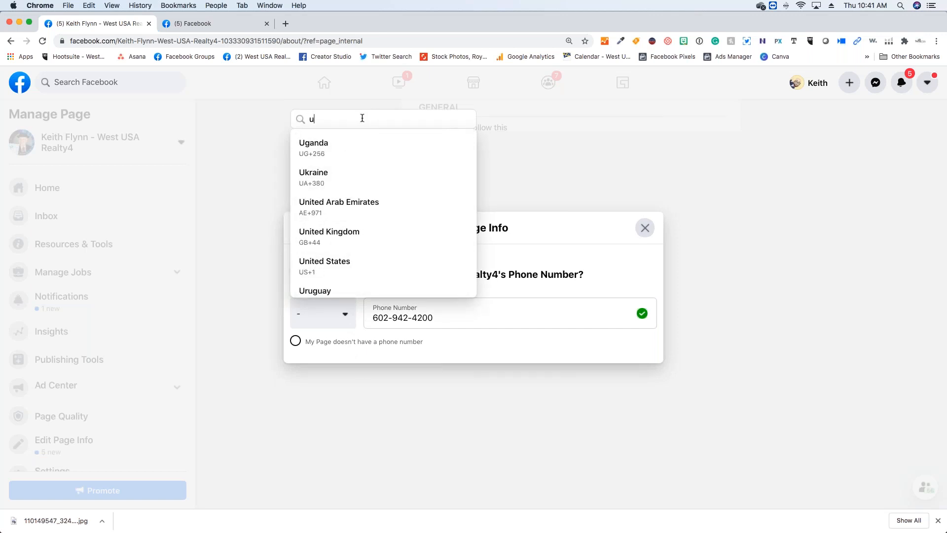
{"action": "type", "text": "niu"}
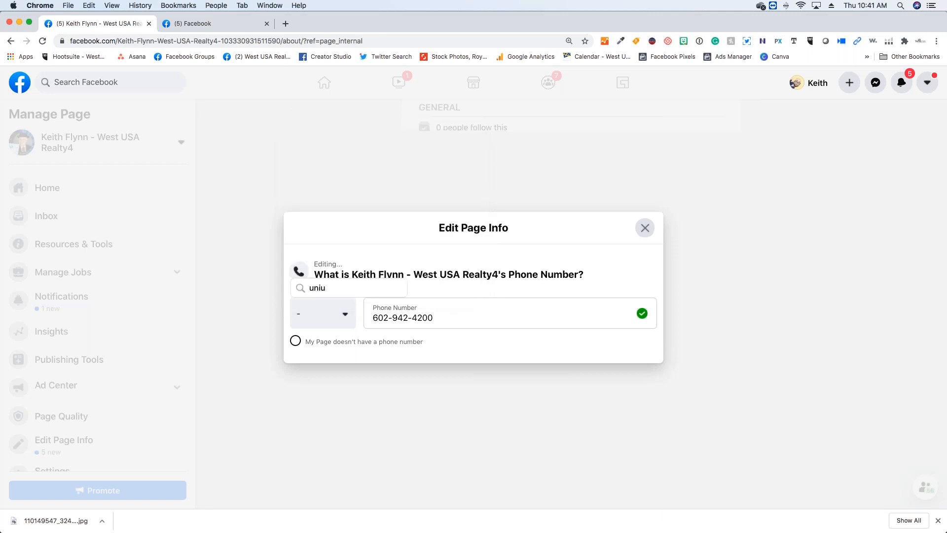
{"action": "key", "text": "BackSpace"}
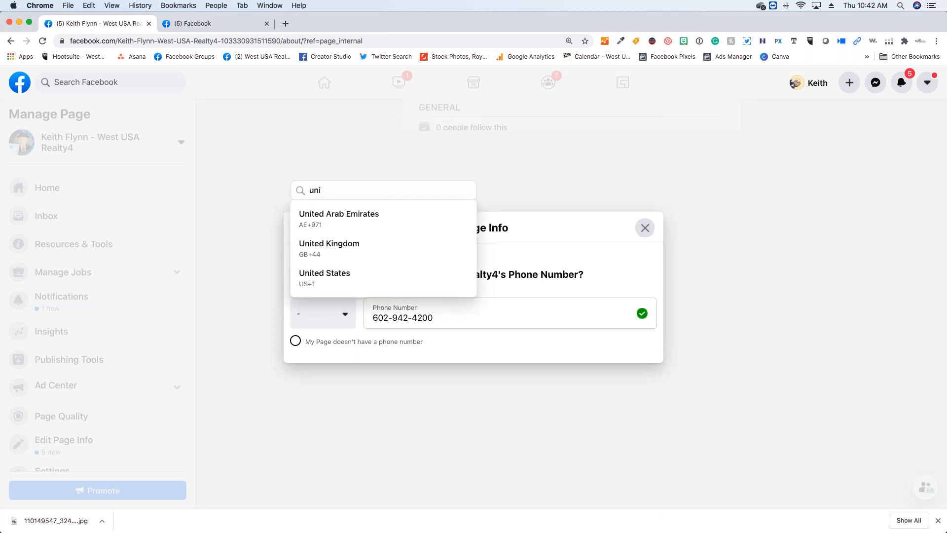
{"action": "left_click", "coordinate": [311, 273]}
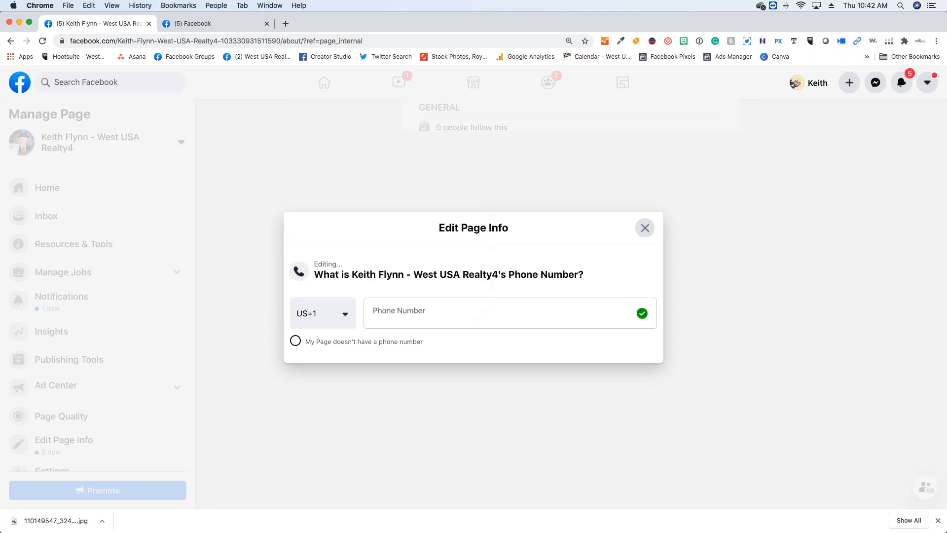
- Enter the business phone number in the page's contact info, save it and close the phone number editor
{"action": "left_click", "coordinate": [530, 317]}
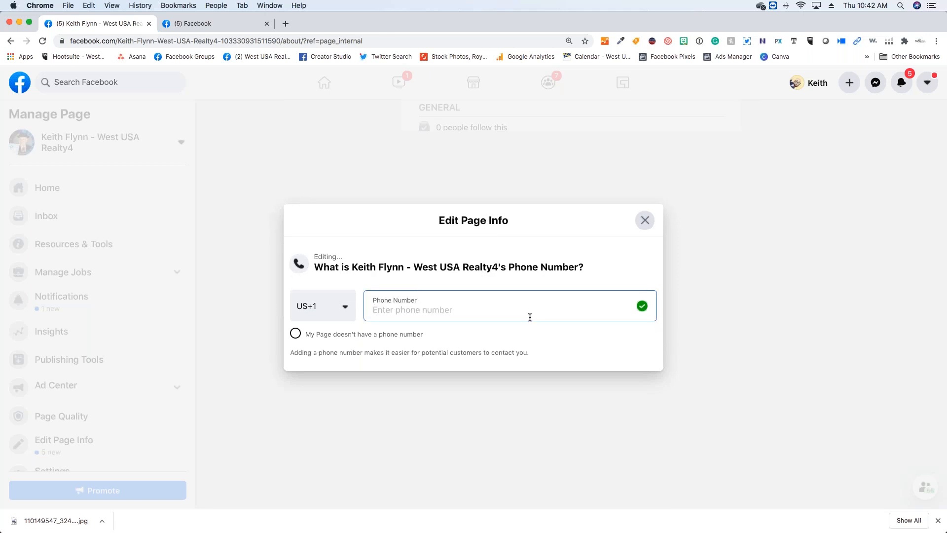
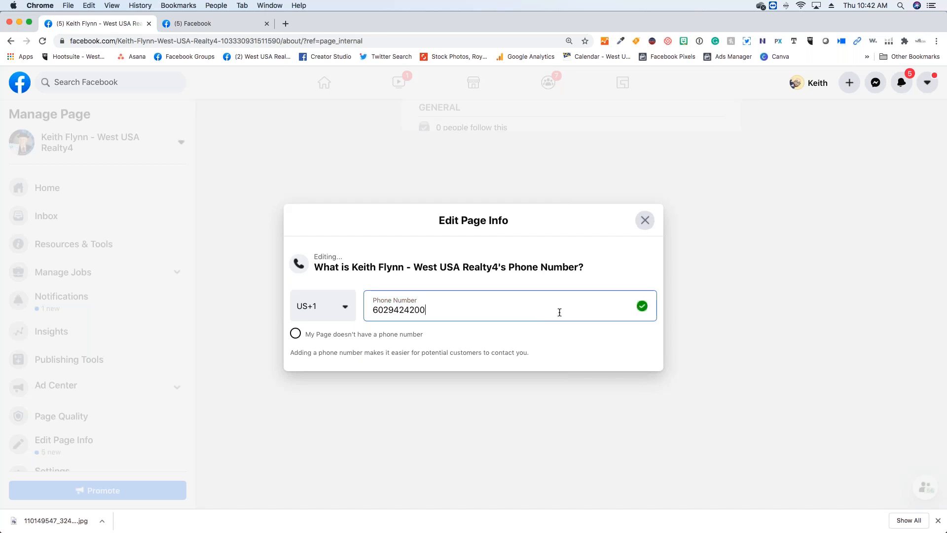
{"action": "left_click", "coordinate": [540, 337]}
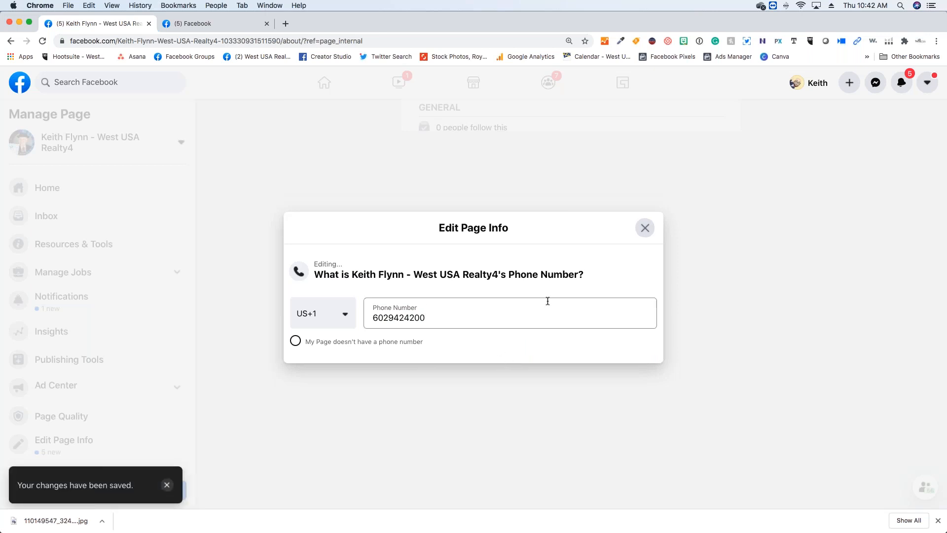
{"action": "left_click", "coordinate": [644, 228]}
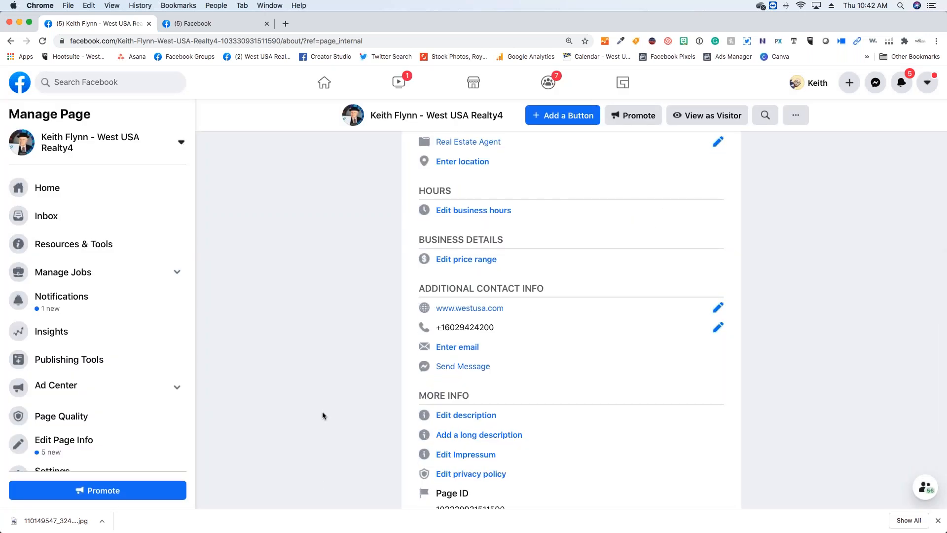
- Add the business contact's email address to the page's additional contact info and close the email editor
{"action": "scroll", "coordinate": [423, 331], "scroll_direction": "down", "scroll_amount": 2}
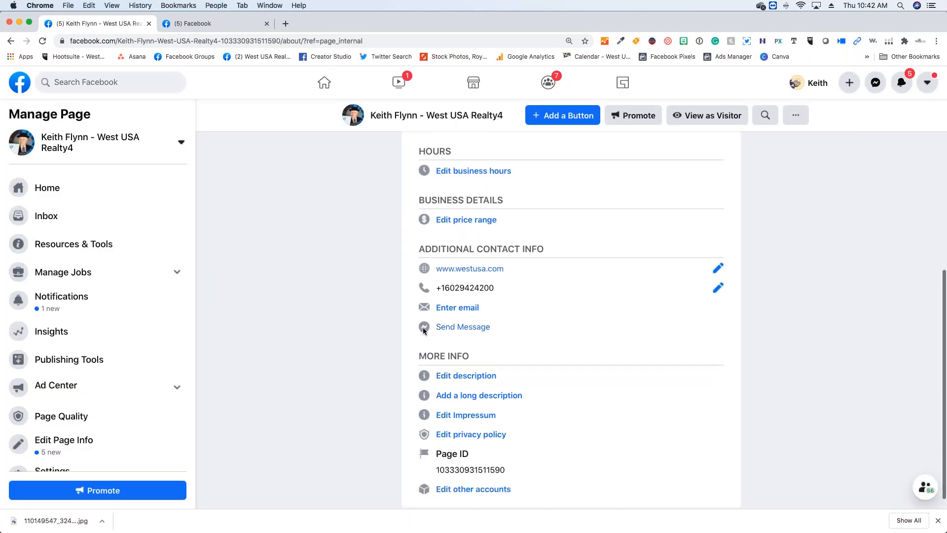
{"action": "left_click", "coordinate": [443, 310]}
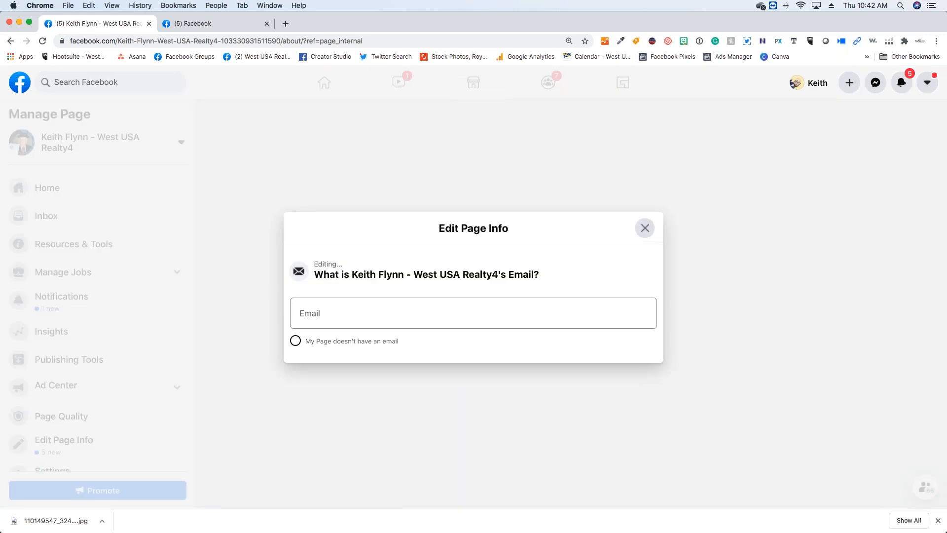
{"action": "left_click", "coordinate": [417, 310]}
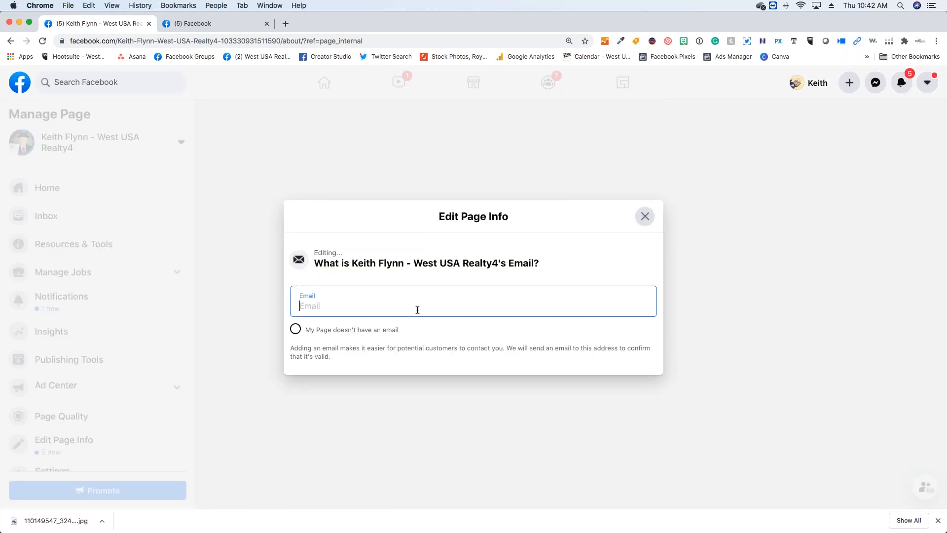
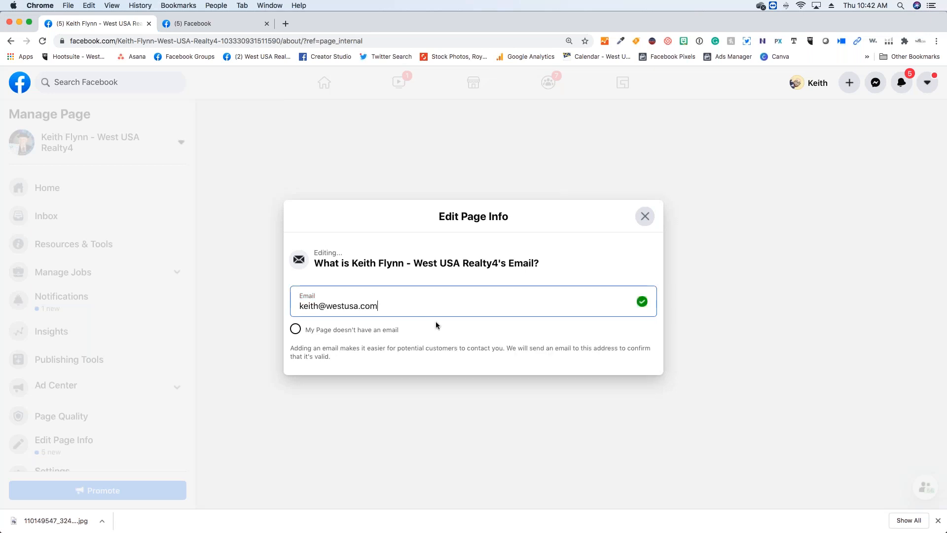
{"action": "key", "text": "Return"}
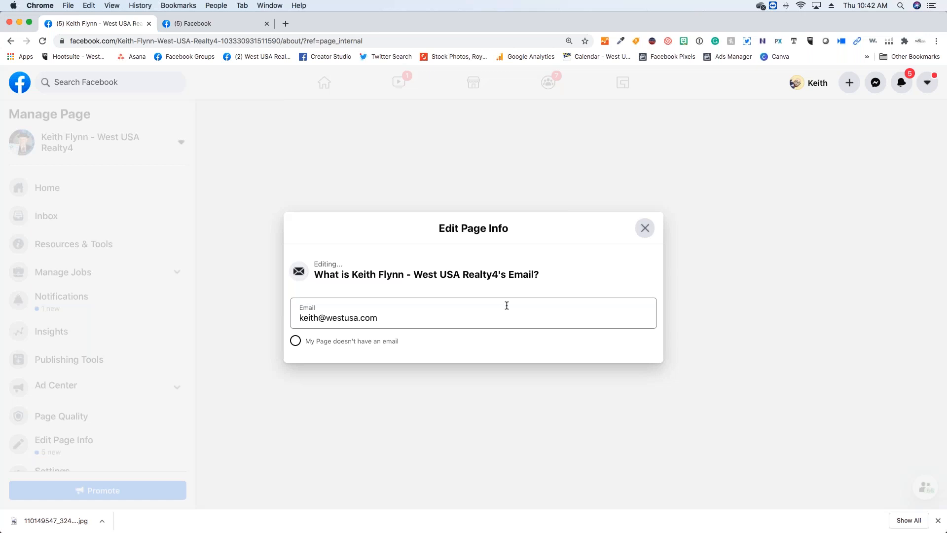
{"action": "left_click", "coordinate": [644, 229]}
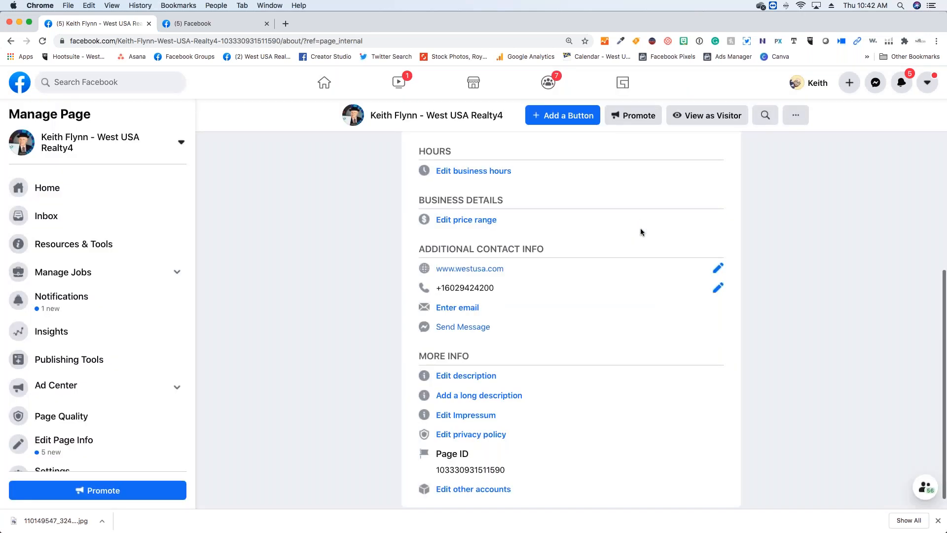
- Open the page's short description editor to examine its guidance, and close it without entering text
{"action": "scroll", "coordinate": [495, 354], "scroll_direction": "down", "scroll_amount": 1}
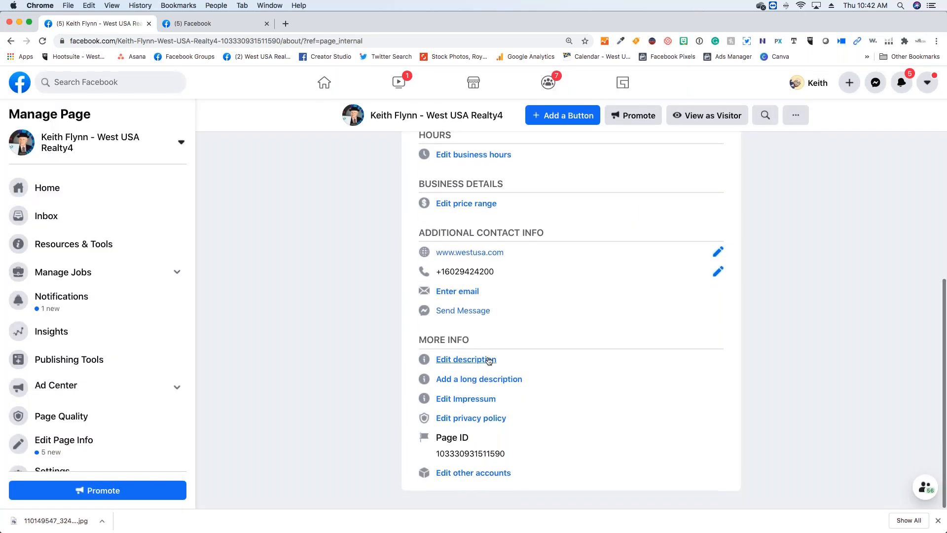
{"action": "left_click", "coordinate": [484, 360]}
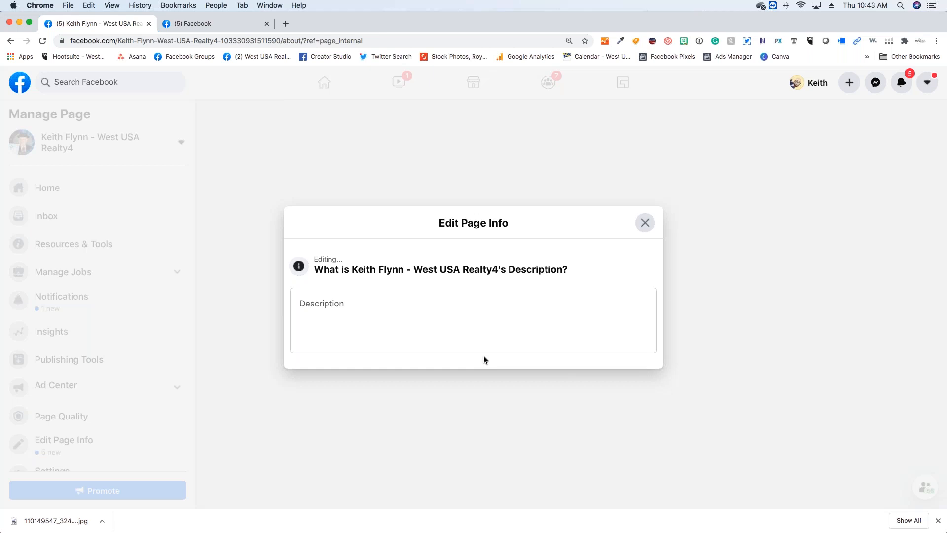
{"action": "left_click", "coordinate": [496, 317]}
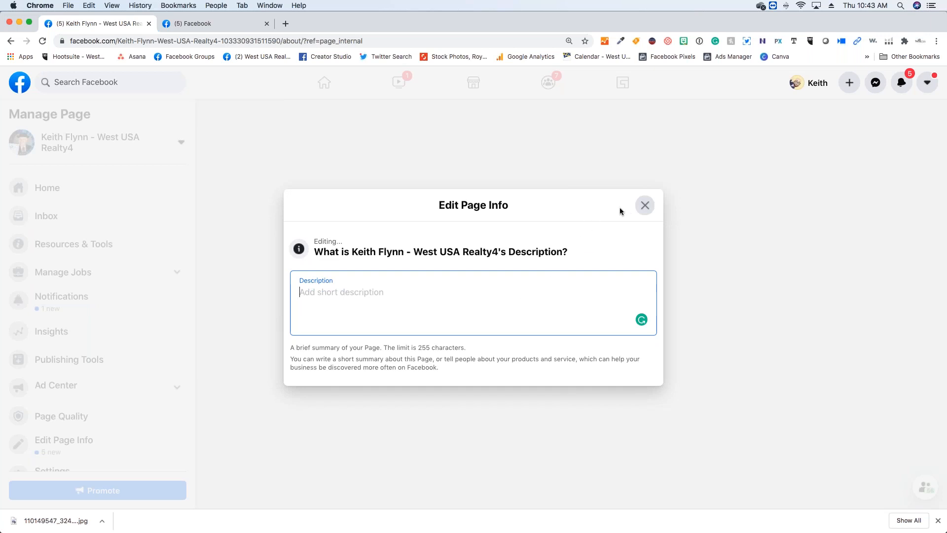
{"action": "left_click", "coordinate": [636, 207]}
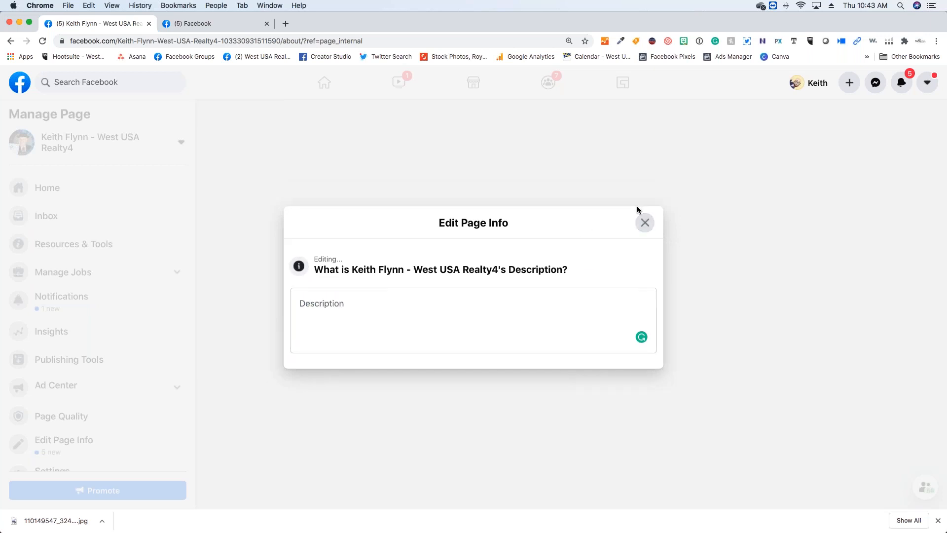
{"action": "left_click", "coordinate": [644, 227]}
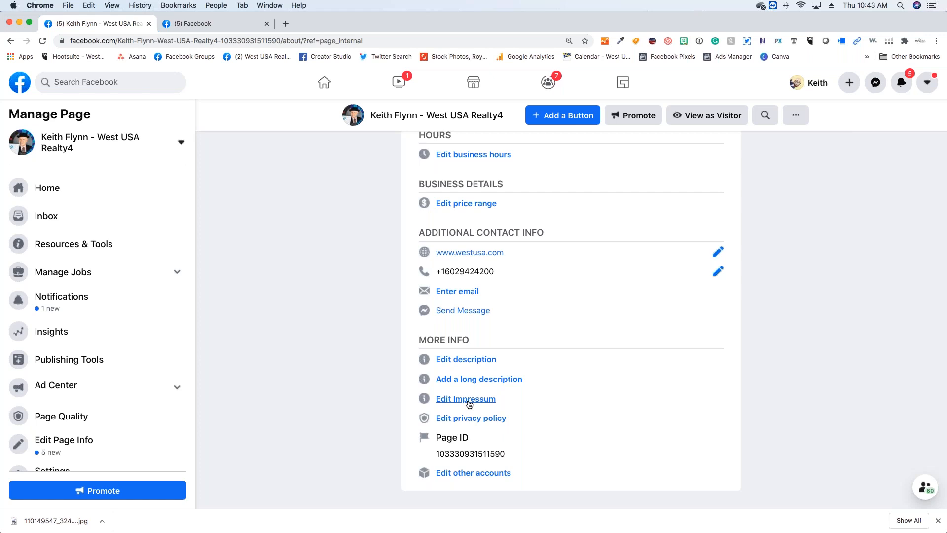
- Open the page's privacy policy editor to check what kind of link it requires, and close it without entering one
{"action": "scroll", "coordinate": [570, 369], "scroll_direction": "up", "scroll_amount": 3}
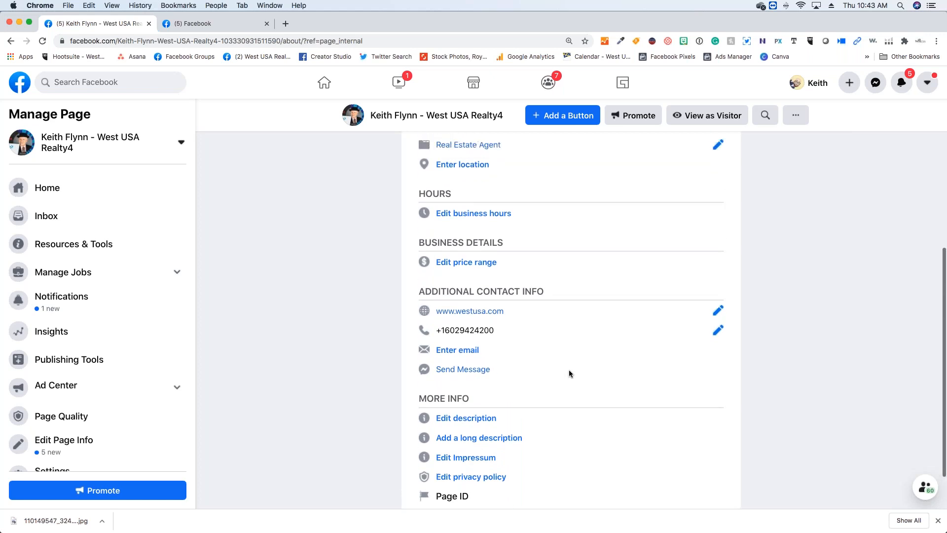
{"action": "scroll", "coordinate": [508, 380], "scroll_direction": "down", "scroll_amount": 2}
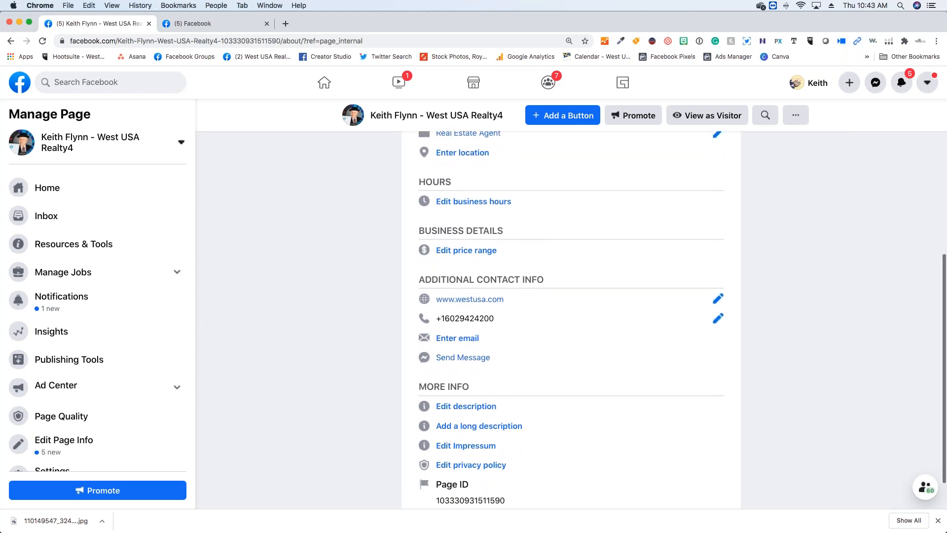
{"action": "left_click", "coordinate": [469, 465]}
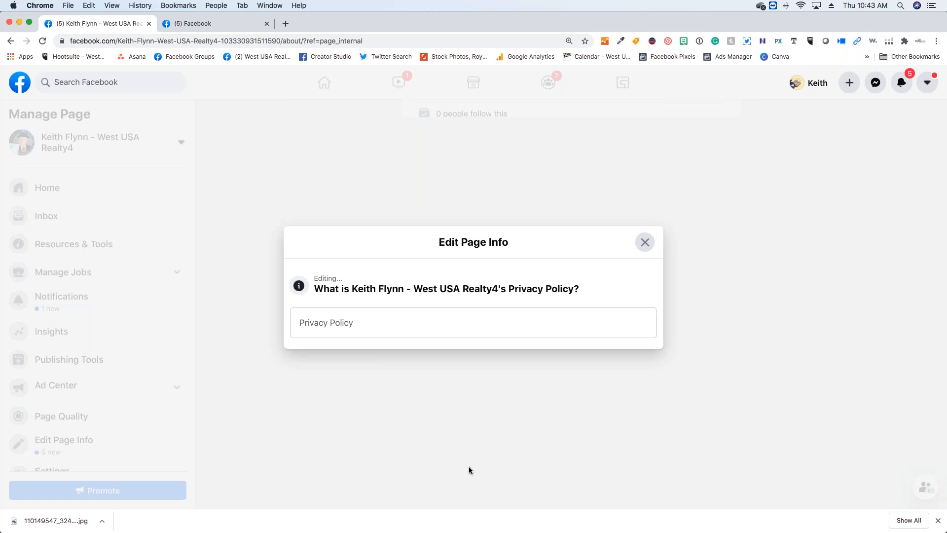
{"action": "left_click", "coordinate": [401, 321]}
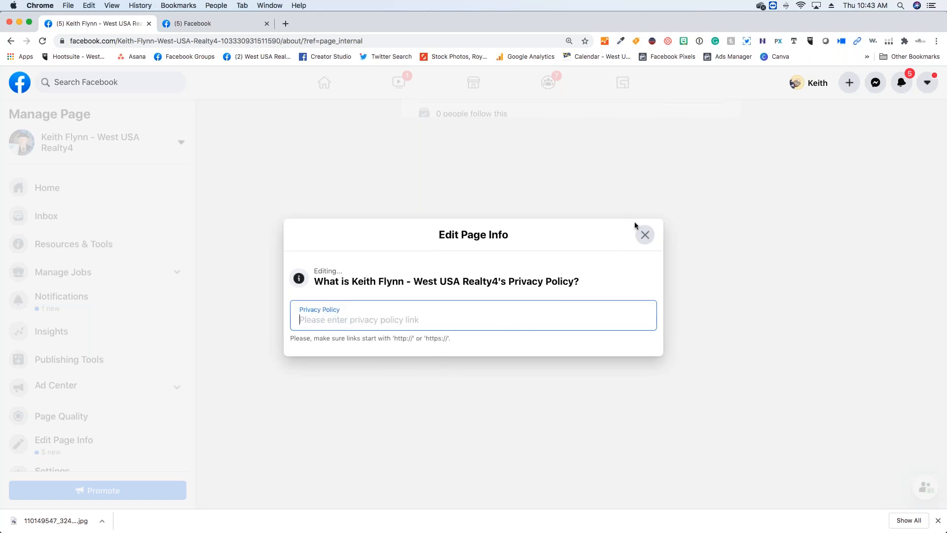
{"action": "left_click", "coordinate": [644, 235]}
{"action": "left_click", "coordinate": [645, 241]}
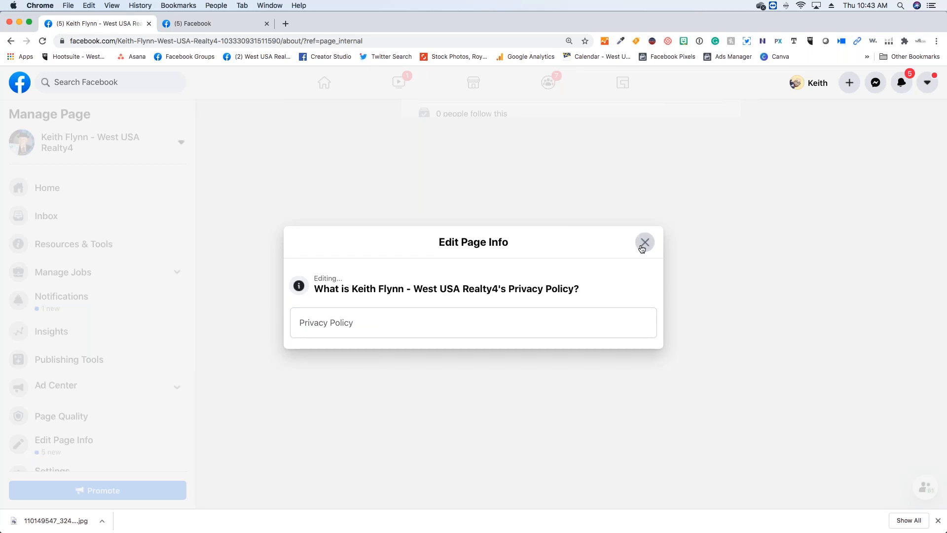
- Go to the page's Home section, add a Live Videos tab to the page and dismiss the confirmation
{"action": "scroll", "coordinate": [596, 286], "scroll_direction": "up", "scroll_amount": 7}
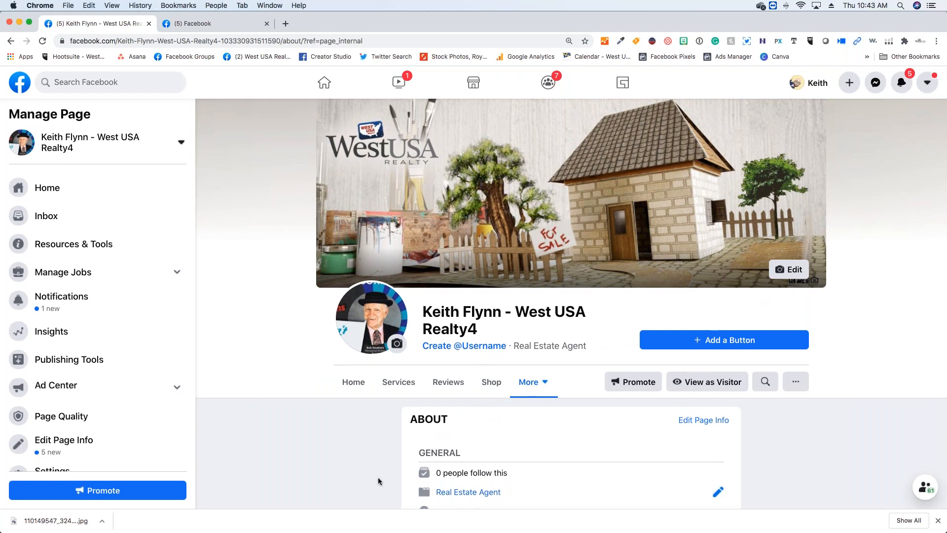
{"action": "scroll", "coordinate": [340, 447], "scroll_direction": "down", "scroll_amount": 2}
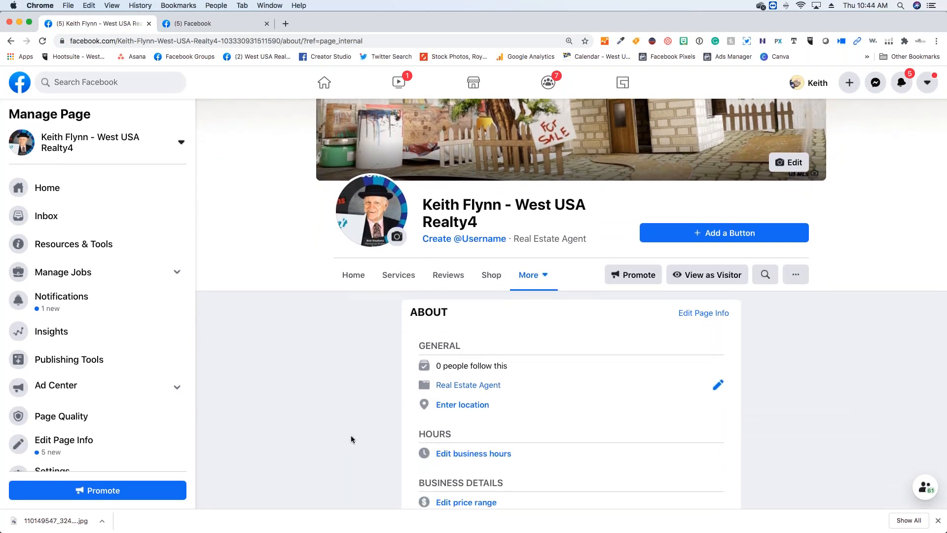
{"action": "scroll", "coordinate": [359, 321], "scroll_direction": "down", "scroll_amount": 1}
{"action": "scroll", "coordinate": [359, 321], "scroll_direction": "down", "scroll_amount": 1}
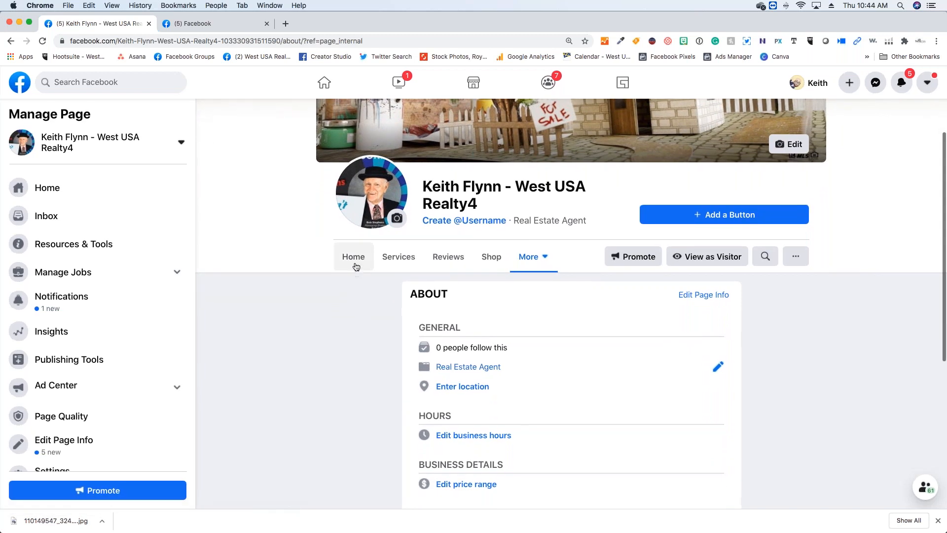
{"action": "left_click", "coordinate": [357, 266]}
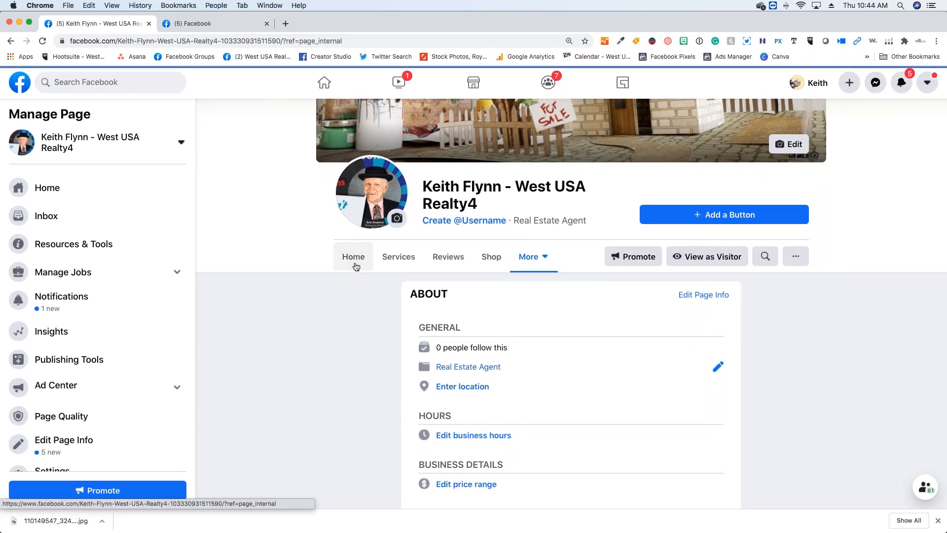
{"action": "scroll", "coordinate": [382, 267], "scroll_direction": "down", "scroll_amount": 4}
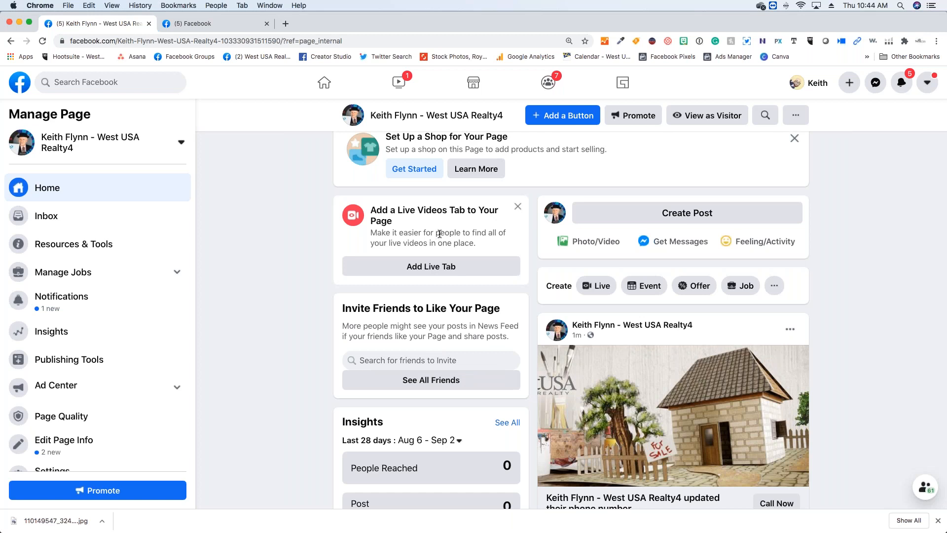
{"action": "left_click", "coordinate": [446, 265]}
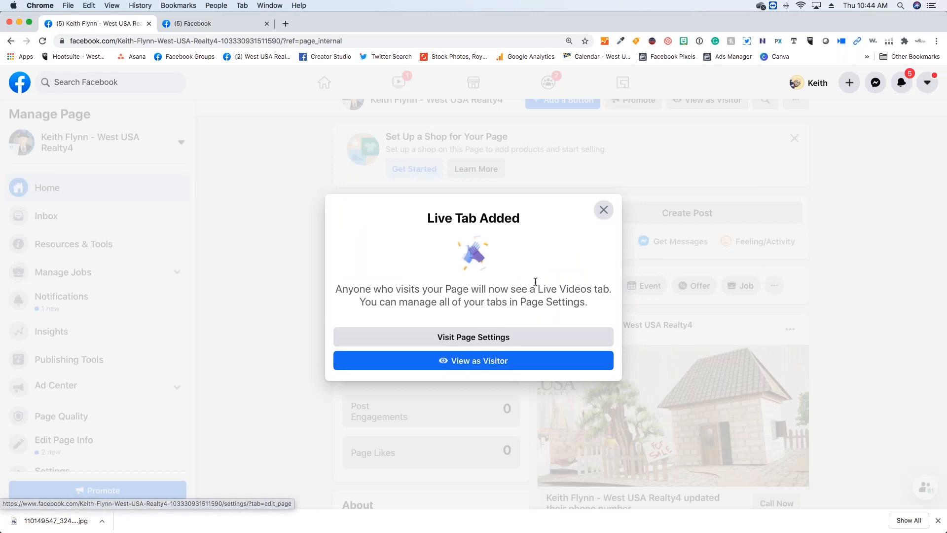
{"action": "left_click", "coordinate": [604, 210]}
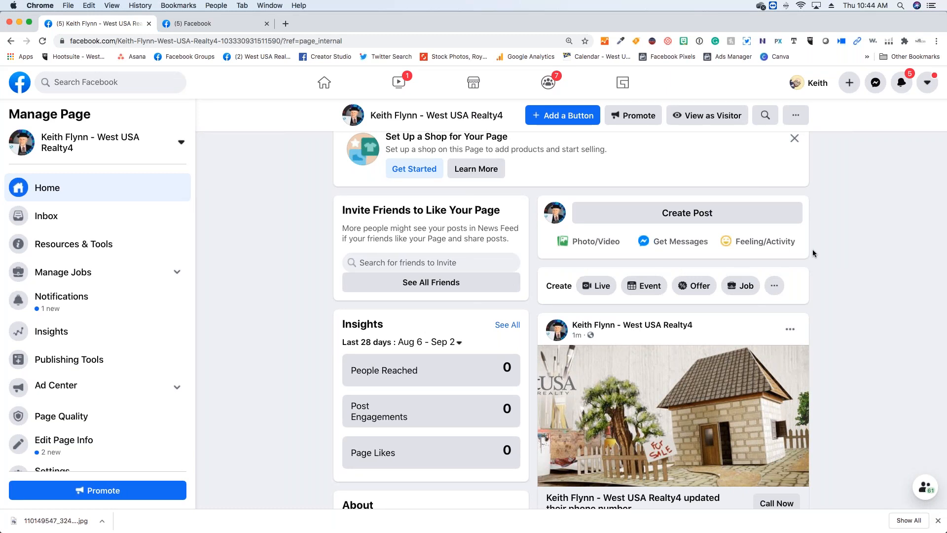
- Review the page's Home section, examining its insights, About details, photos, page transparency and the posts created by the recent updates
{"action": "scroll", "coordinate": [844, 257], "scroll_direction": "up", "scroll_amount": 2}
{"action": "scroll", "coordinate": [836, 252], "scroll_direction": "up", "scroll_amount": 2}
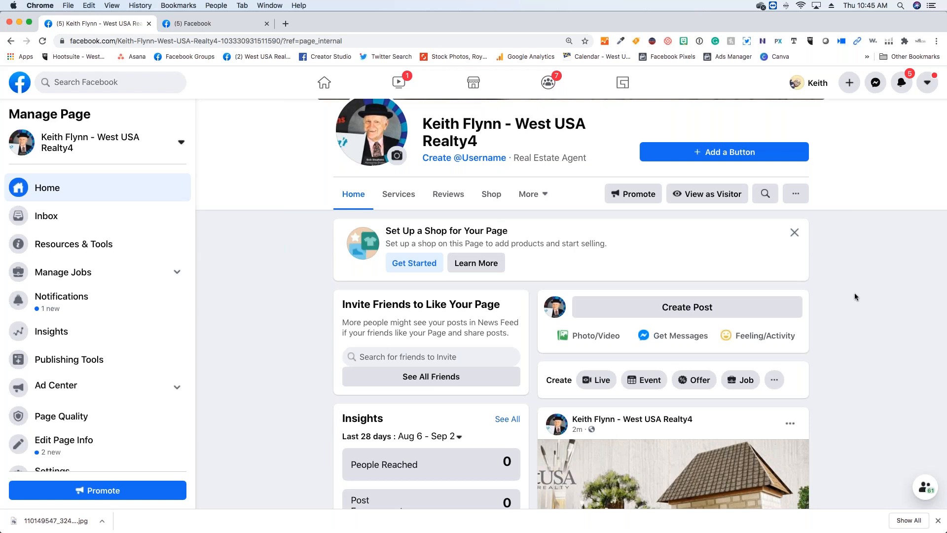
{"action": "scroll", "coordinate": [855, 296], "scroll_direction": "down", "scroll_amount": 2}
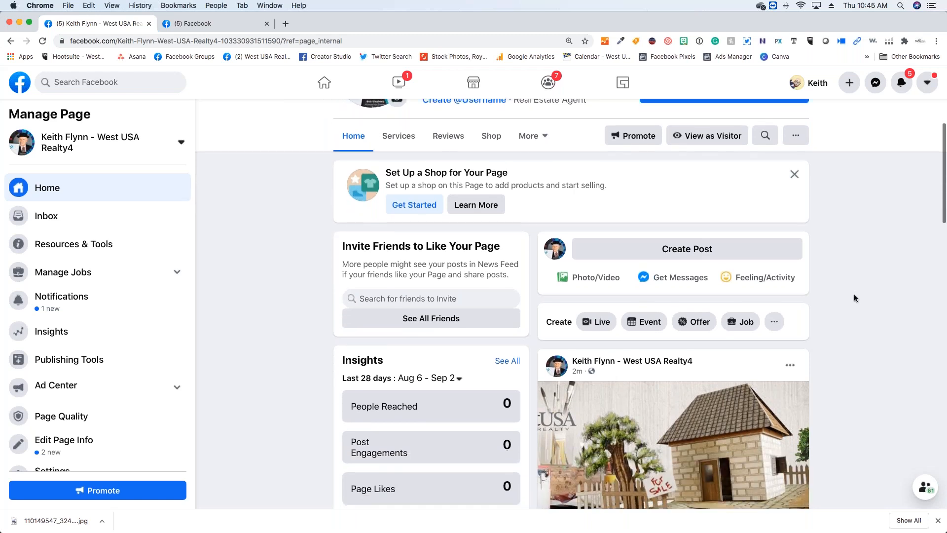
{"action": "scroll", "coordinate": [855, 299], "scroll_direction": "down", "scroll_amount": 8}
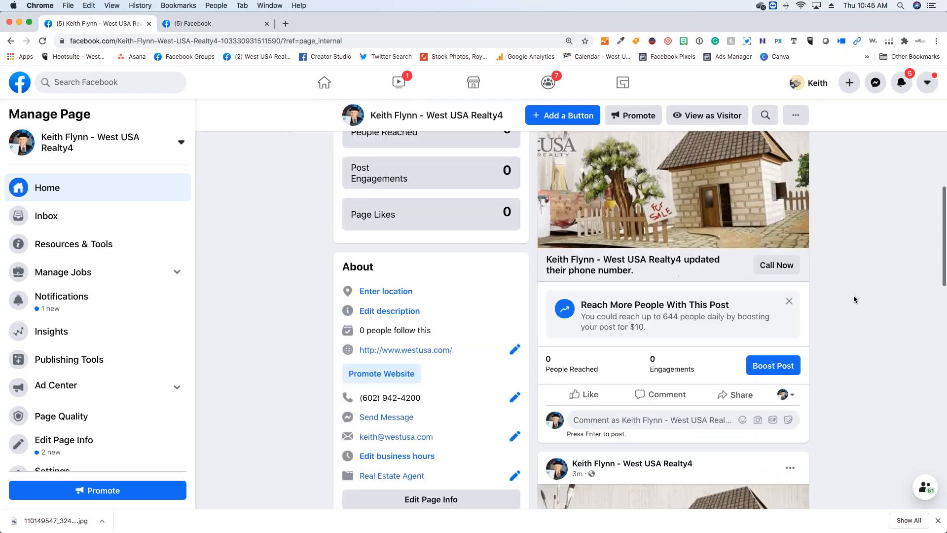
{"action": "scroll", "coordinate": [854, 299], "scroll_direction": "down", "scroll_amount": 8}
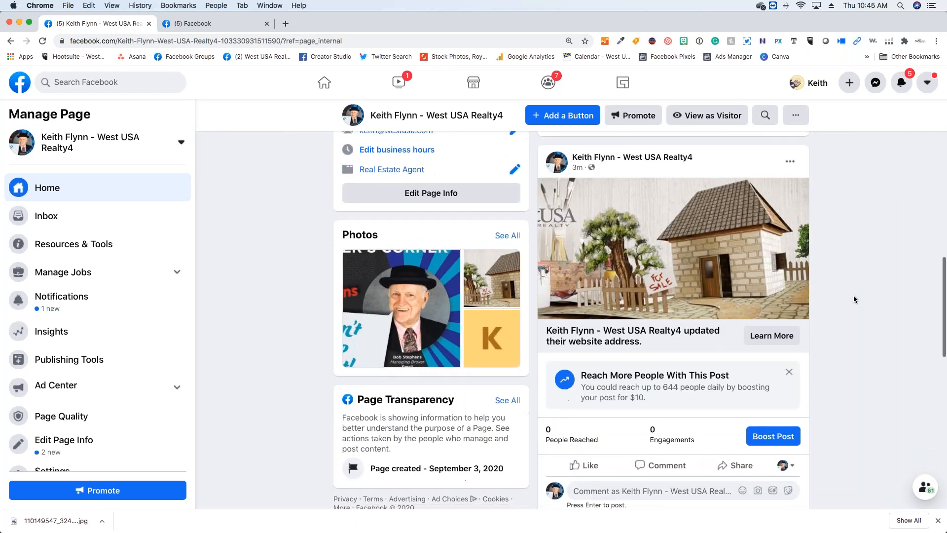
{"action": "scroll", "coordinate": [854, 295], "scroll_direction": "down", "scroll_amount": 7}
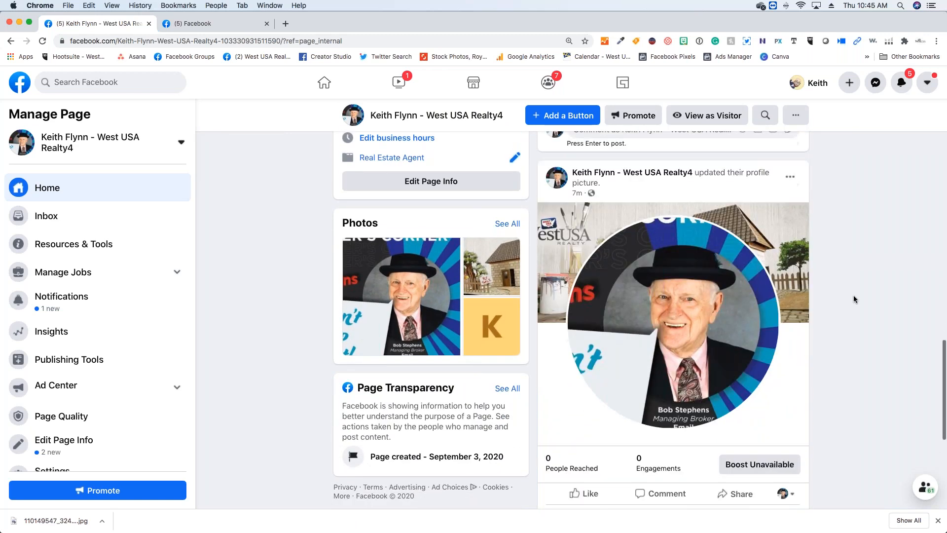
{"action": "scroll", "coordinate": [853, 295], "scroll_direction": "up", "scroll_amount": 8}
{"action": "scroll", "coordinate": [854, 296], "scroll_direction": "up", "scroll_amount": 10}
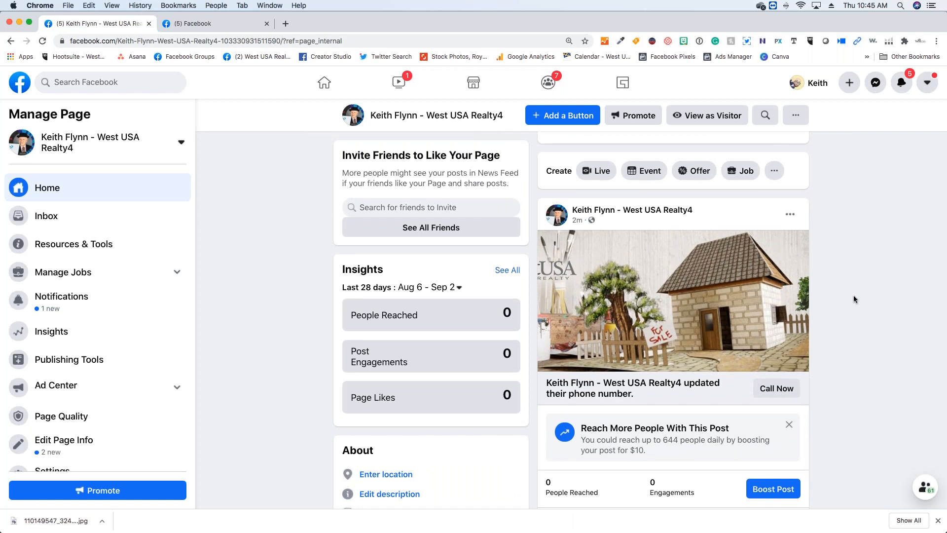
{"action": "scroll", "coordinate": [854, 296], "scroll_direction": "up", "scroll_amount": 3}
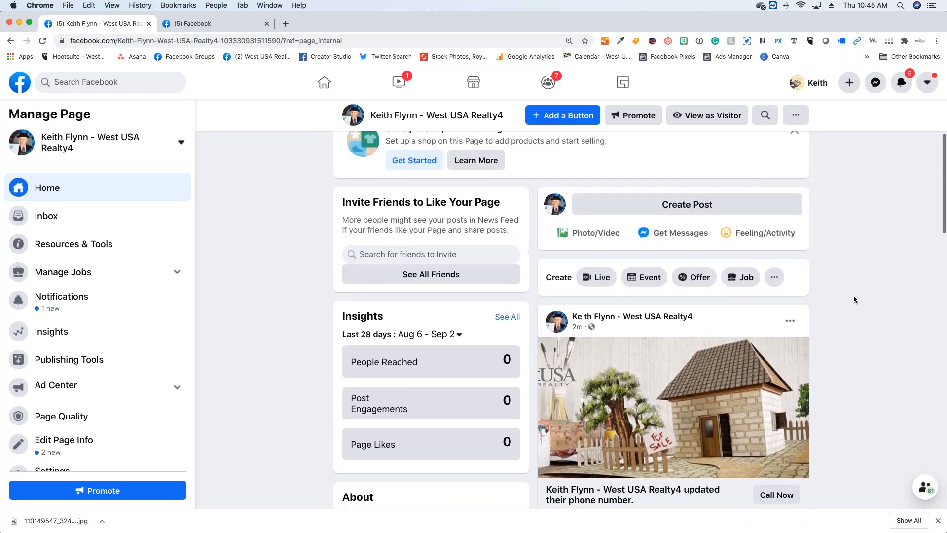
- Open the page's Videos section, examine its video upload and Creator Studio options, and go to Creator Studio for this page
{"action": "scroll", "coordinate": [854, 299], "scroll_direction": "up", "scroll_amount": 5}
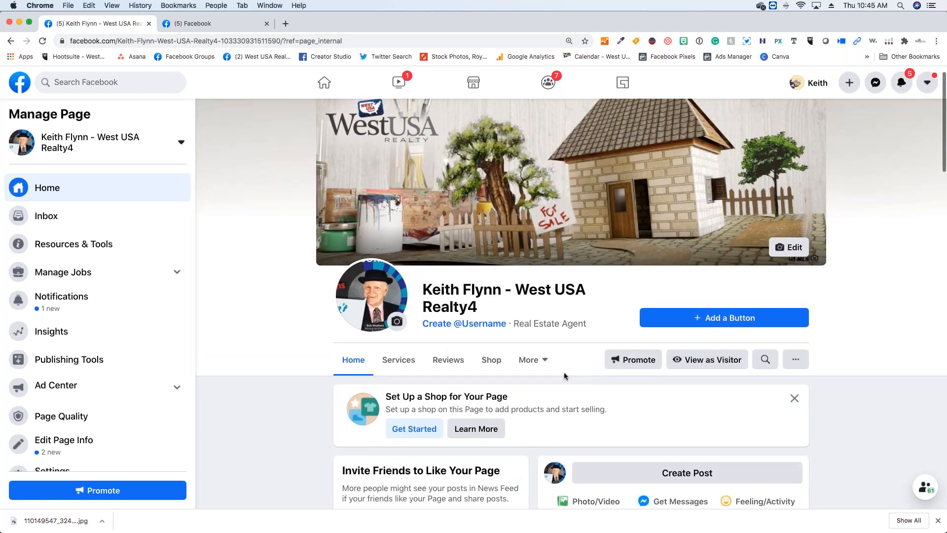
{"action": "left_click", "coordinate": [536, 361]}
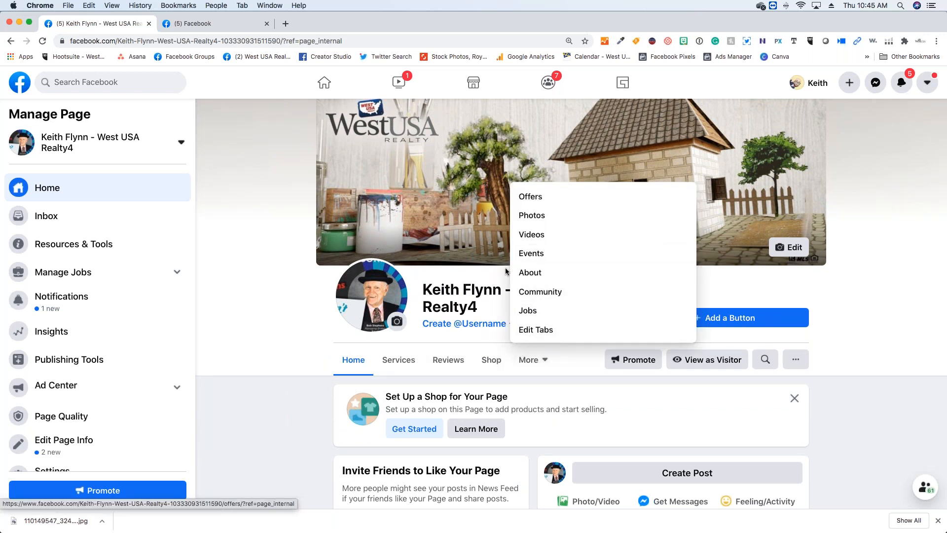
{"action": "left_click", "coordinate": [545, 237]}
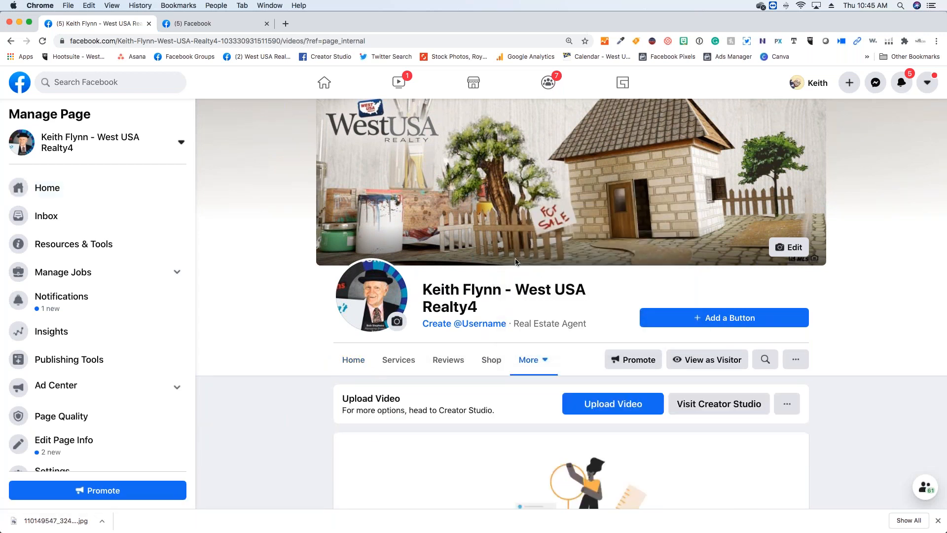
{"action": "scroll", "coordinate": [506, 265], "scroll_direction": "down", "scroll_amount": 5}
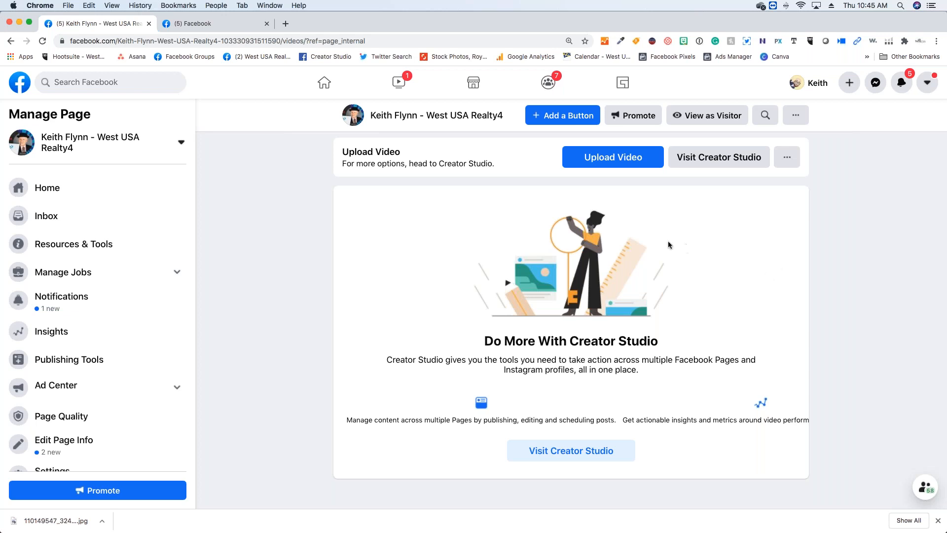
{"action": "scroll", "coordinate": [667, 244], "scroll_direction": "up", "scroll_amount": 1}
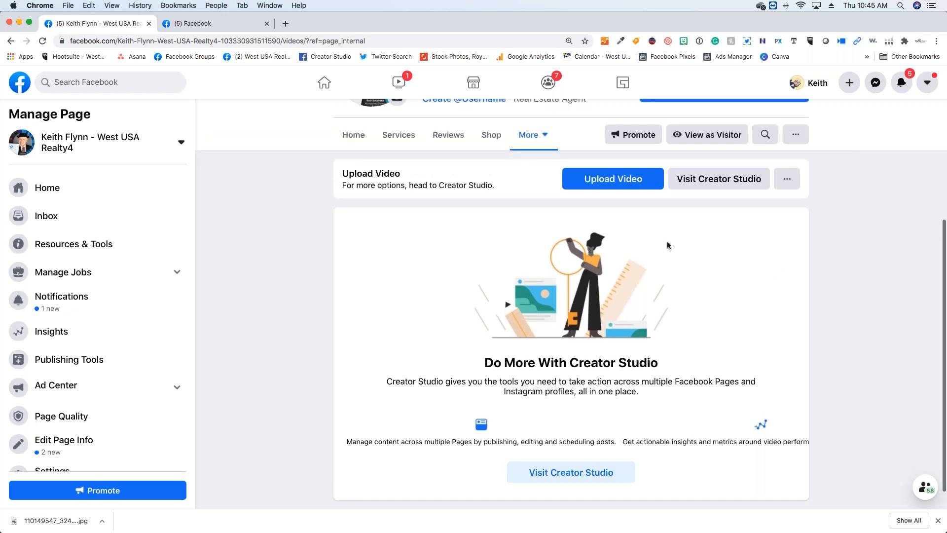
{"action": "scroll", "coordinate": [675, 250], "scroll_direction": "down", "scroll_amount": 1}
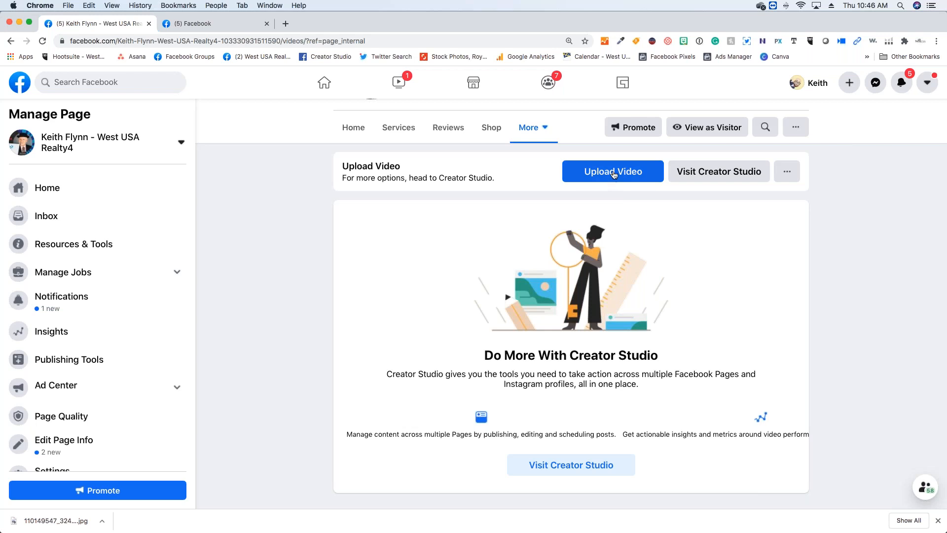
{"action": "left_click", "coordinate": [689, 178]}
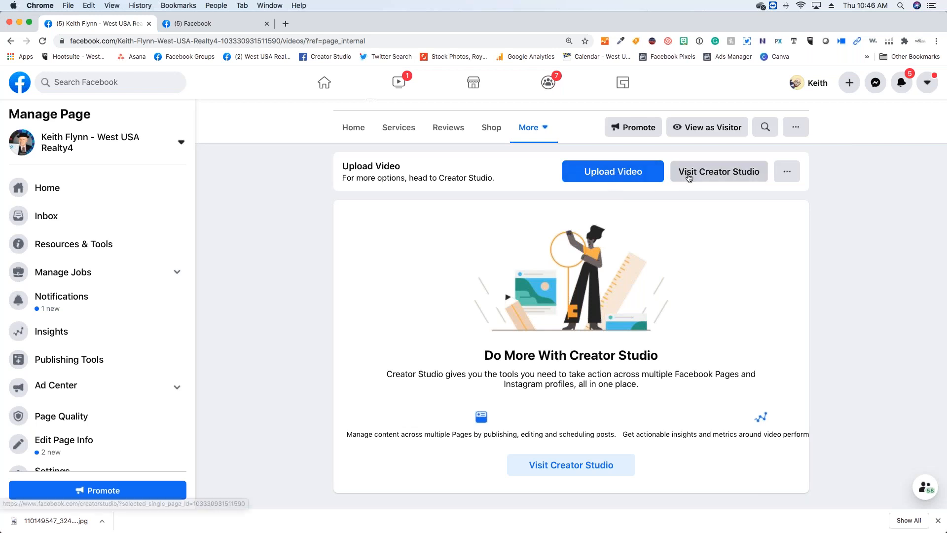
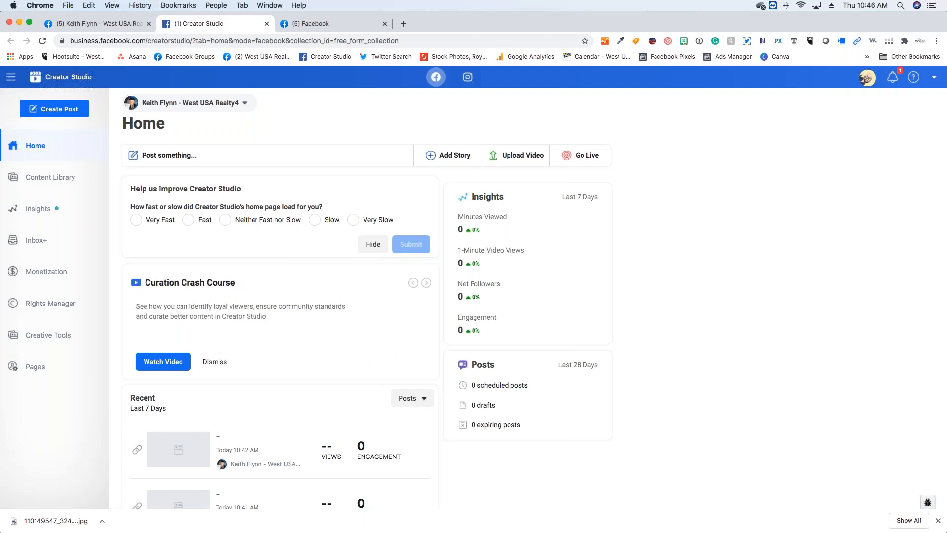
- Look at the posts in Creator Studio's Content Library, and return to the business page to view its Events section
{"action": "left_click", "coordinate": [65, 187]}
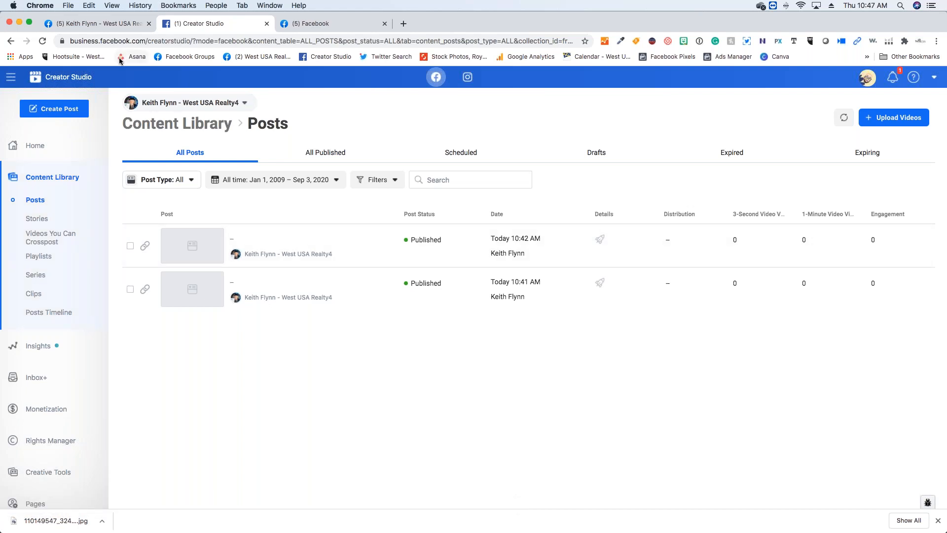
{"action": "left_click", "coordinate": [136, 26]}
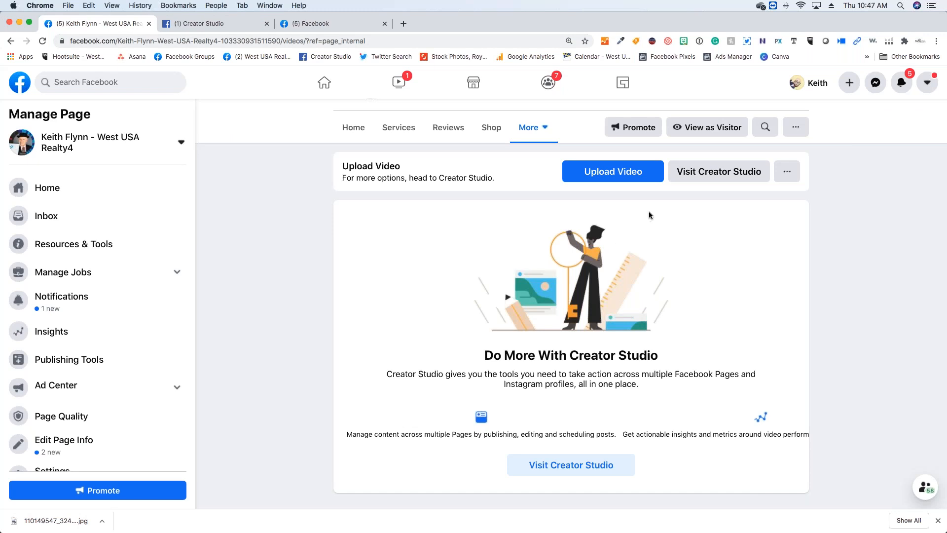
{"action": "scroll", "coordinate": [649, 213], "scroll_direction": "up", "scroll_amount": 1}
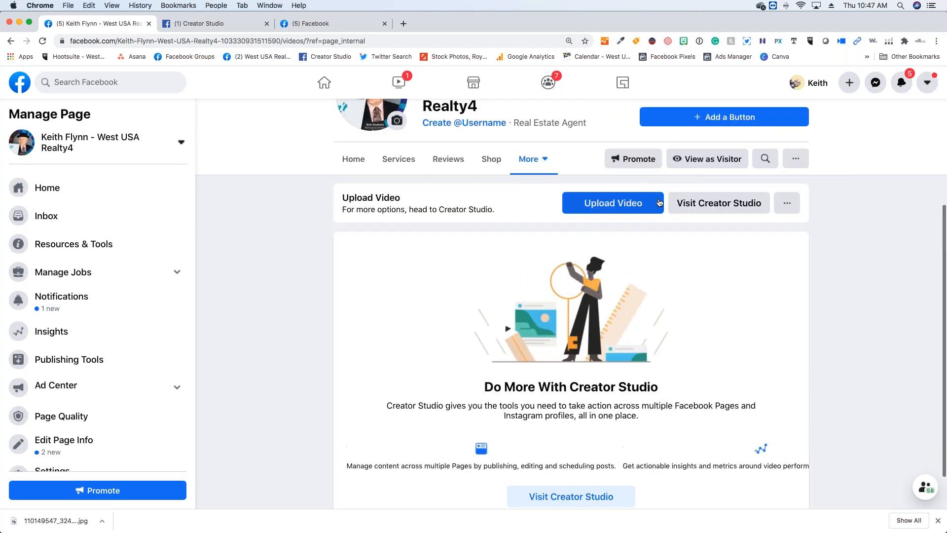
{"action": "left_click", "coordinate": [528, 163]}
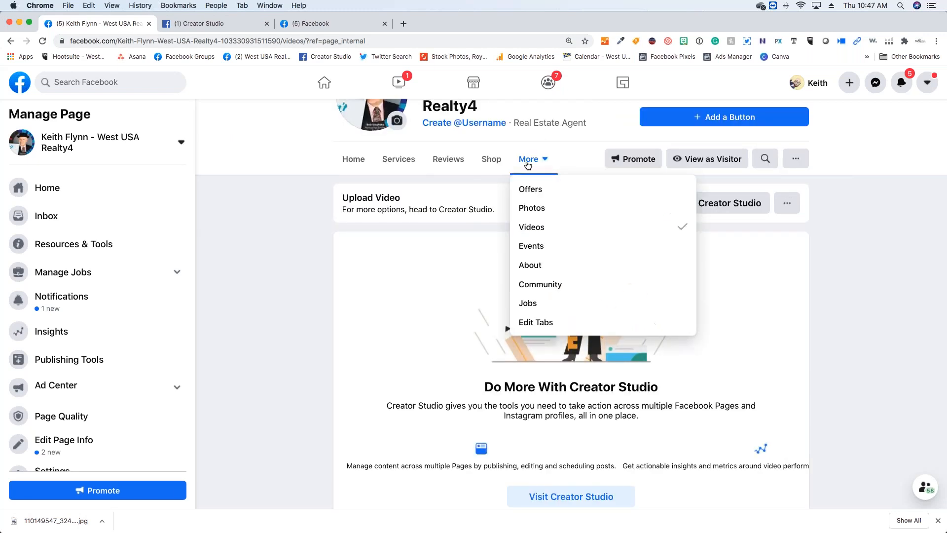
{"action": "left_click", "coordinate": [526, 247]}
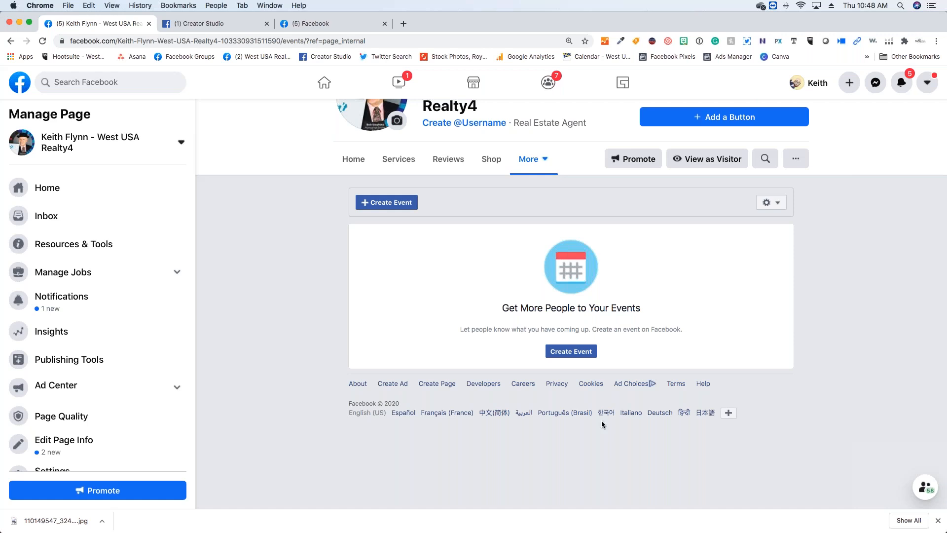
- Temporarily switch to classic Facebook, skipping the feedback survey
{"action": "left_click", "coordinate": [925, 85]}
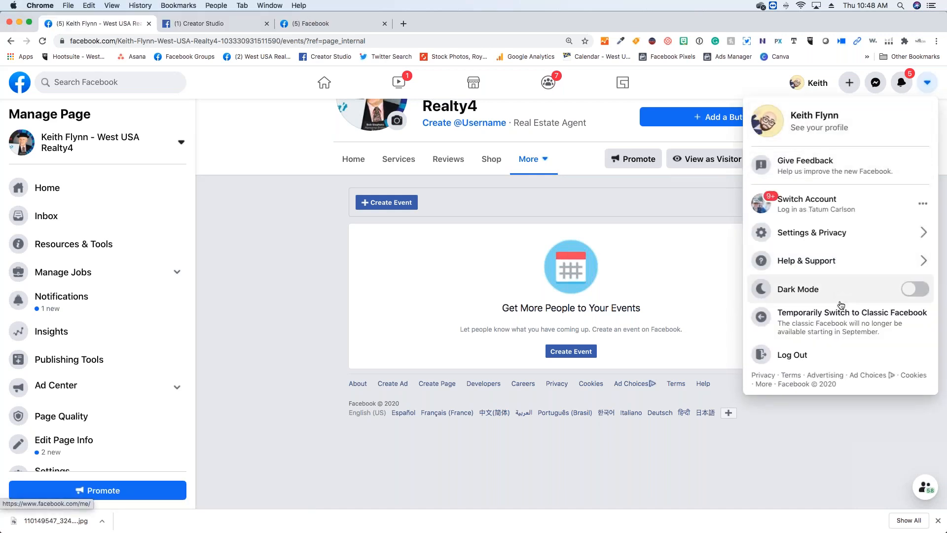
{"action": "left_click", "coordinate": [841, 327]}
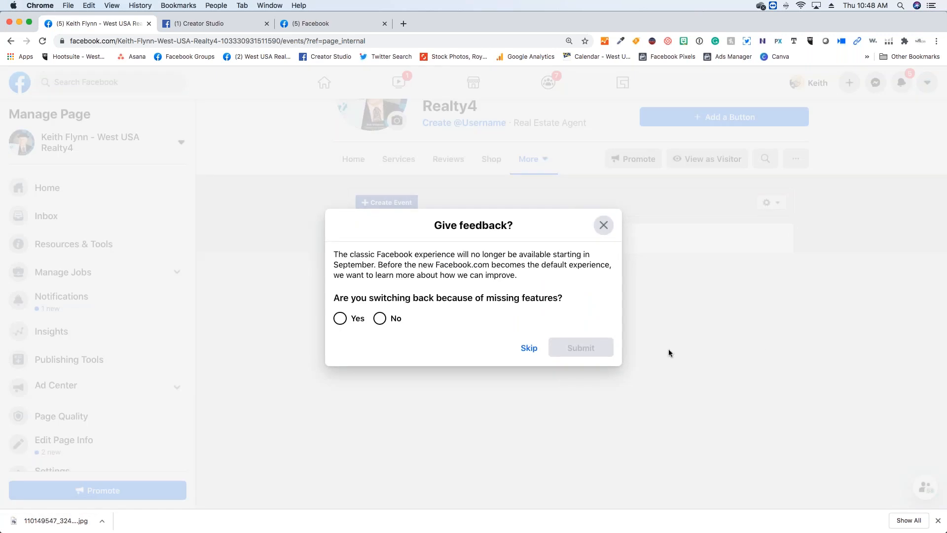
{"action": "left_click", "coordinate": [534, 349]}
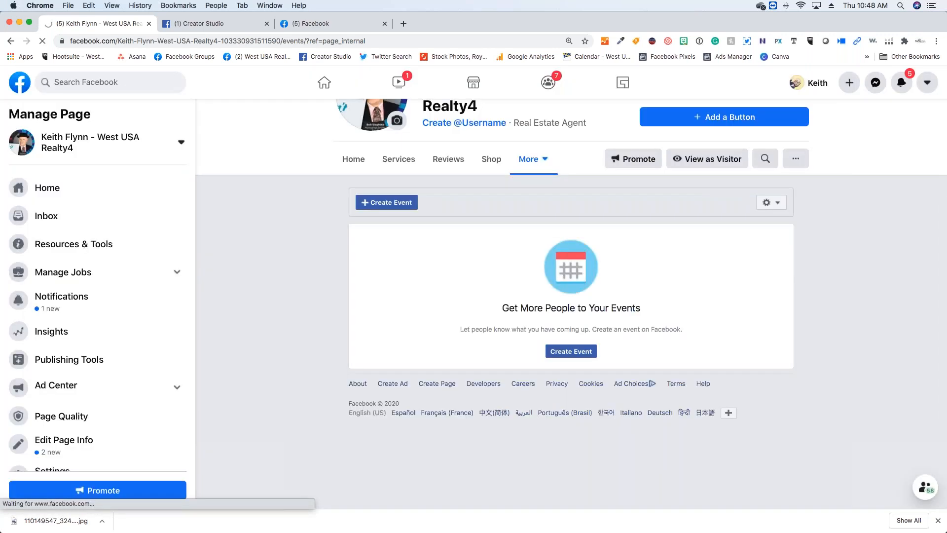
{"action": "left_click", "coordinate": [572, 352]}
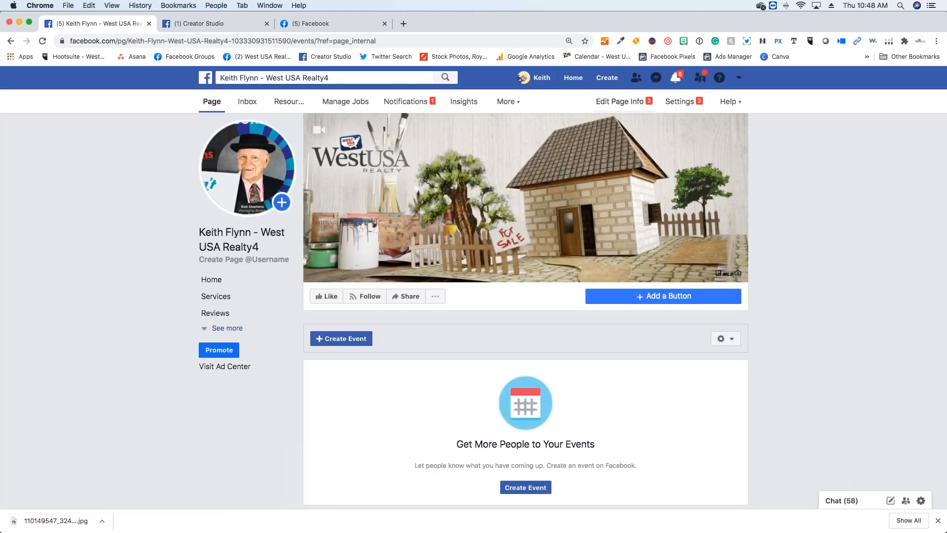
- Examine the page in the classic layout, checking the post composer and the Home section's create options, events, invitations and posts
{"action": "left_click", "coordinate": [281, 204]}
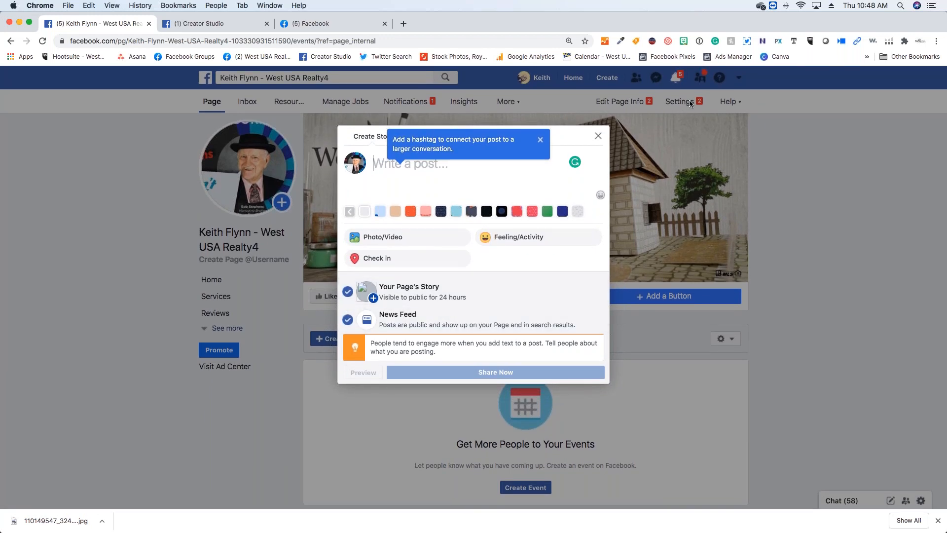
{"action": "left_click", "coordinate": [599, 136]}
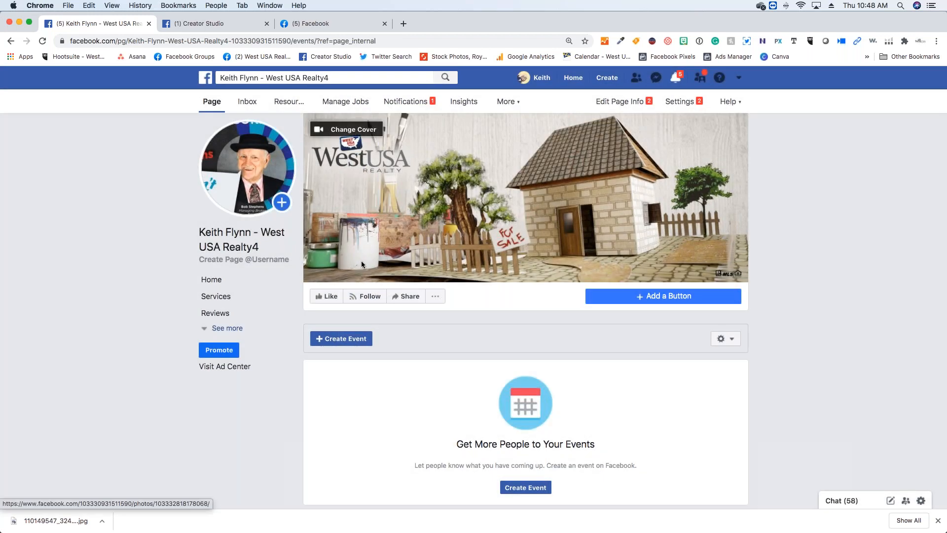
{"action": "left_click", "coordinate": [207, 285]}
{"action": "scroll", "coordinate": [569, 298], "scroll_direction": "down", "scroll_amount": 3}
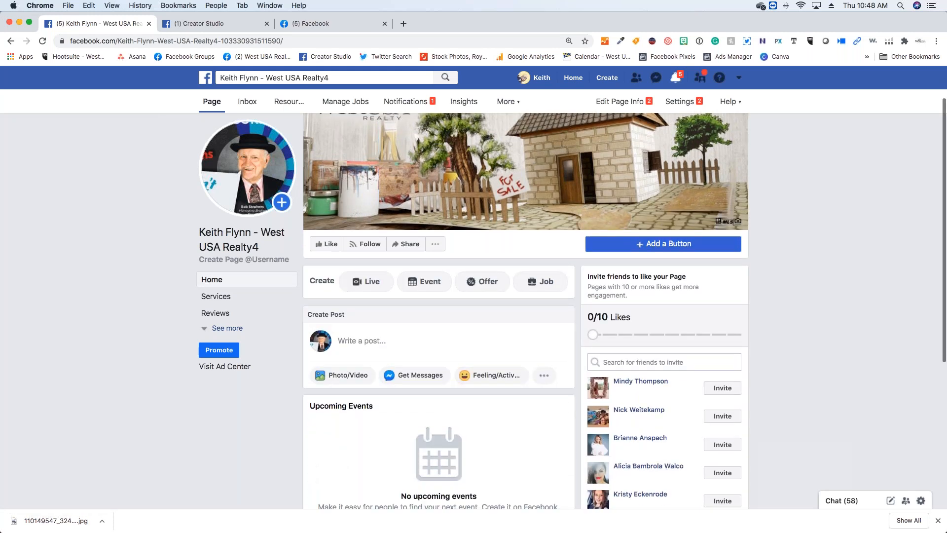
{"action": "scroll", "coordinate": [576, 294], "scroll_direction": "down", "scroll_amount": 3}
{"action": "scroll", "coordinate": [500, 282], "scroll_direction": "up", "scroll_amount": 5}
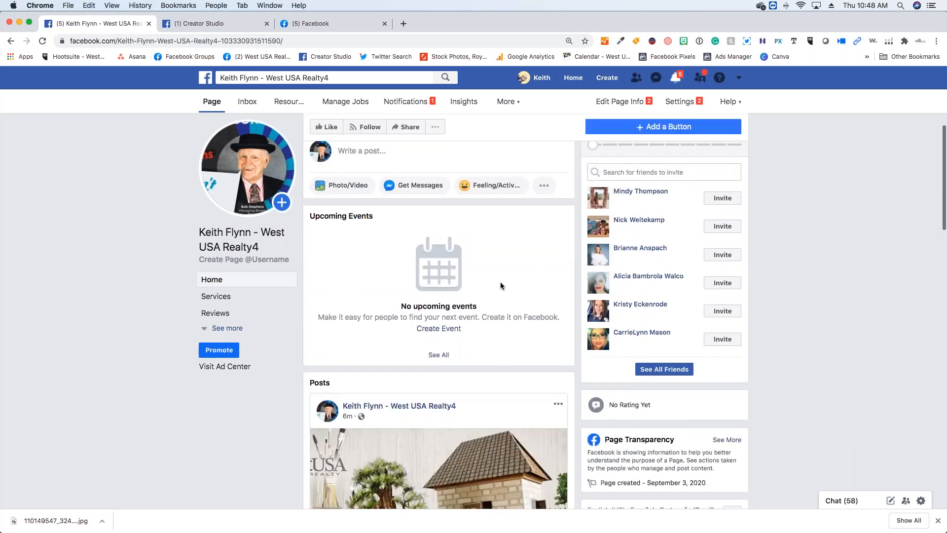
{"action": "scroll", "coordinate": [500, 282], "scroll_direction": "down", "scroll_amount": 10}
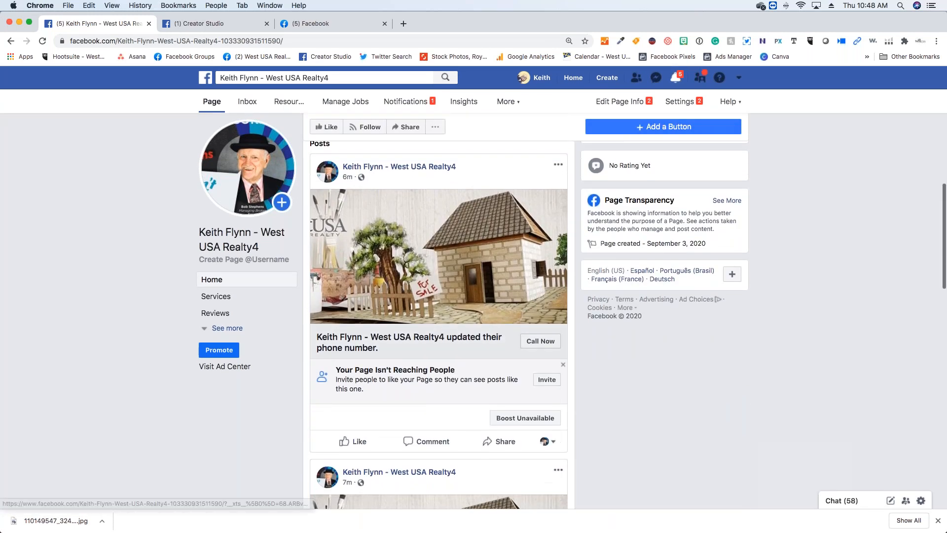
{"action": "scroll", "coordinate": [503, 286], "scroll_direction": "down", "scroll_amount": 2}
{"action": "scroll", "coordinate": [503, 286], "scroll_direction": "up", "scroll_amount": 7}
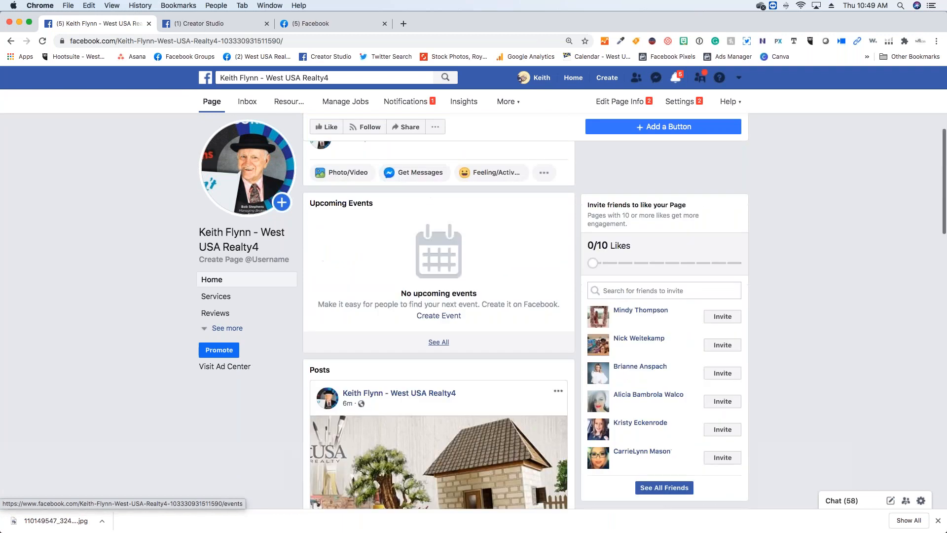
{"action": "scroll", "coordinate": [504, 286], "scroll_direction": "down", "scroll_amount": 4}
{"action": "scroll", "coordinate": [439, 296], "scroll_direction": "up", "scroll_amount": 6}
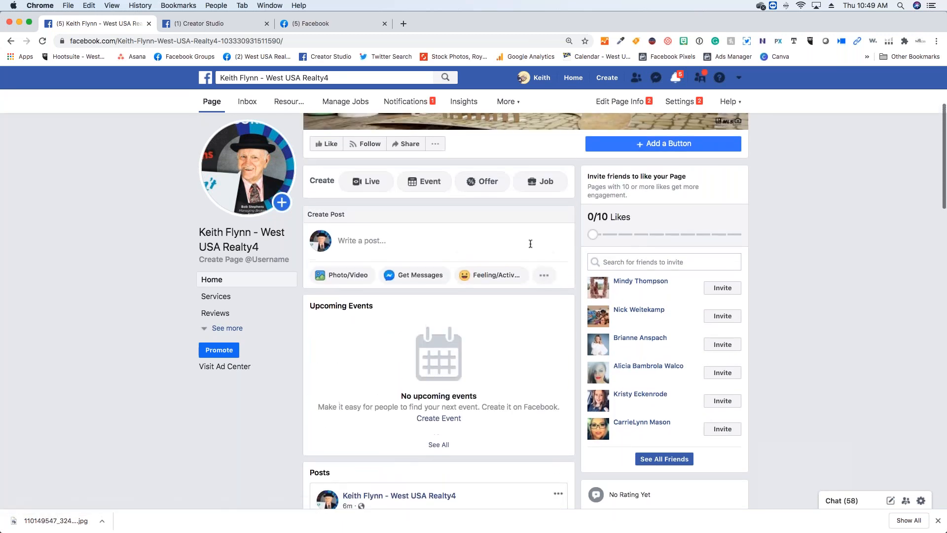
- Switch back to the new Facebook layout and bring up the account options
{"action": "left_click", "coordinate": [737, 79]}
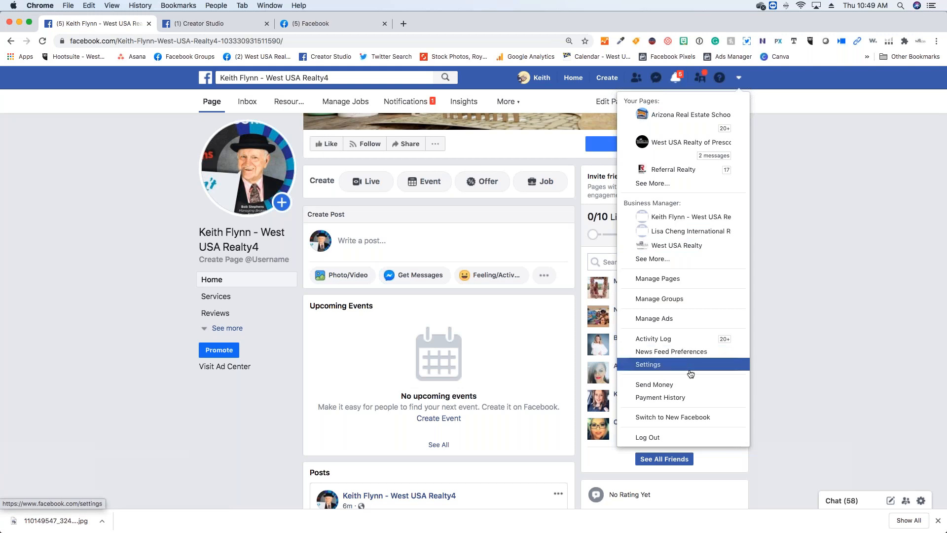
{"action": "left_click", "coordinate": [693, 423]}
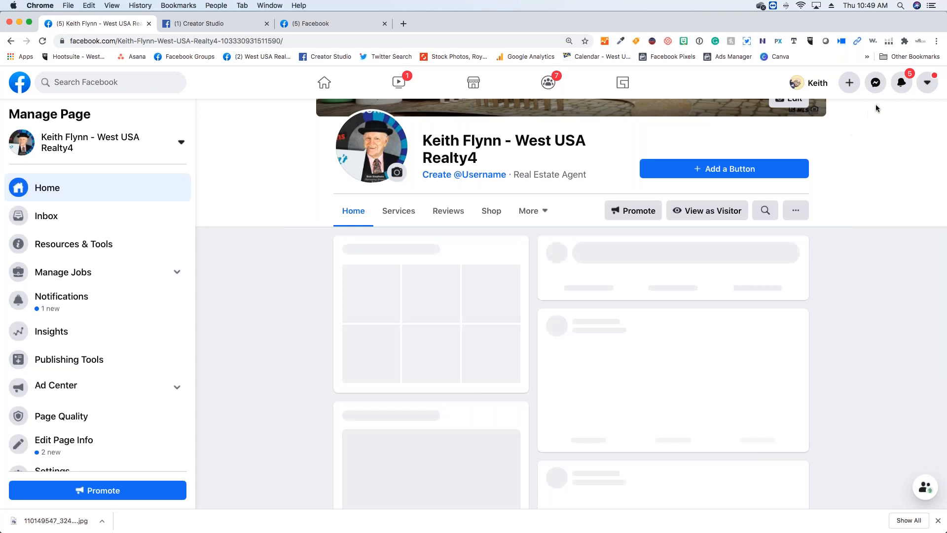
{"action": "left_click", "coordinate": [927, 84]}
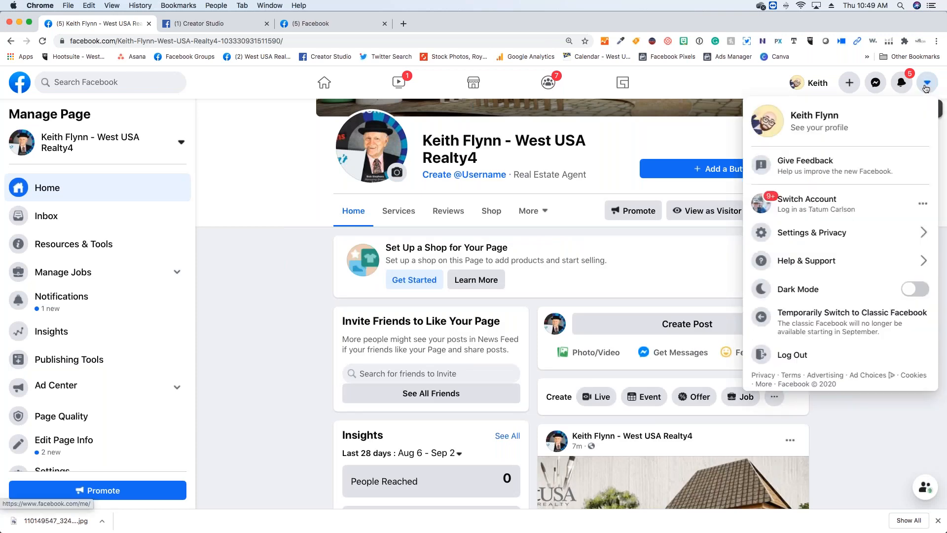
- Look at the creation options, open the Life Event categories and close them without choosing one
{"action": "left_click", "coordinate": [849, 83]}
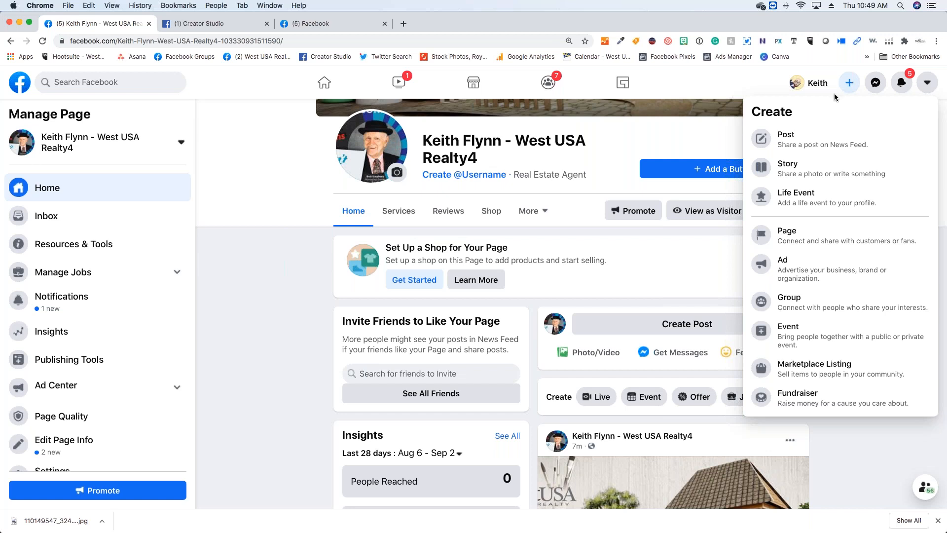
{"action": "left_click", "coordinate": [804, 188]}
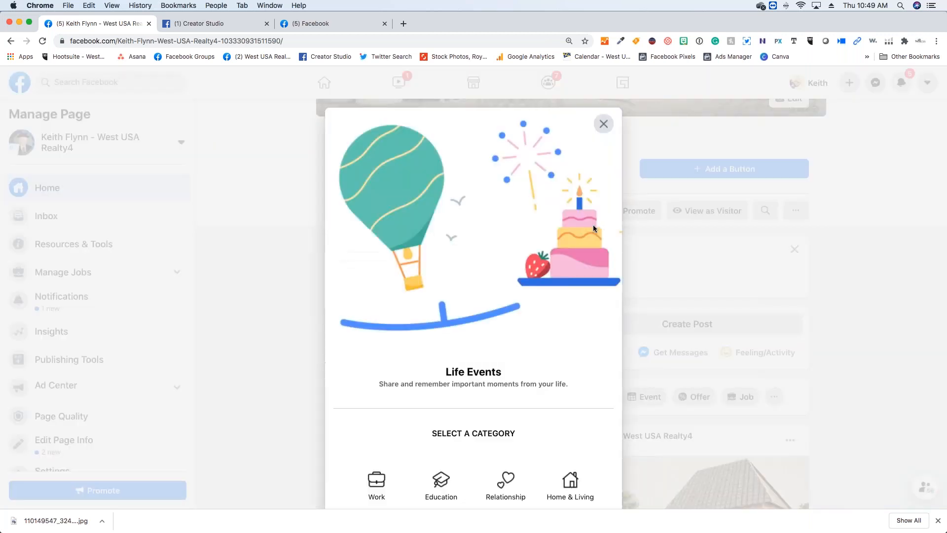
{"action": "left_click", "coordinate": [604, 124]}
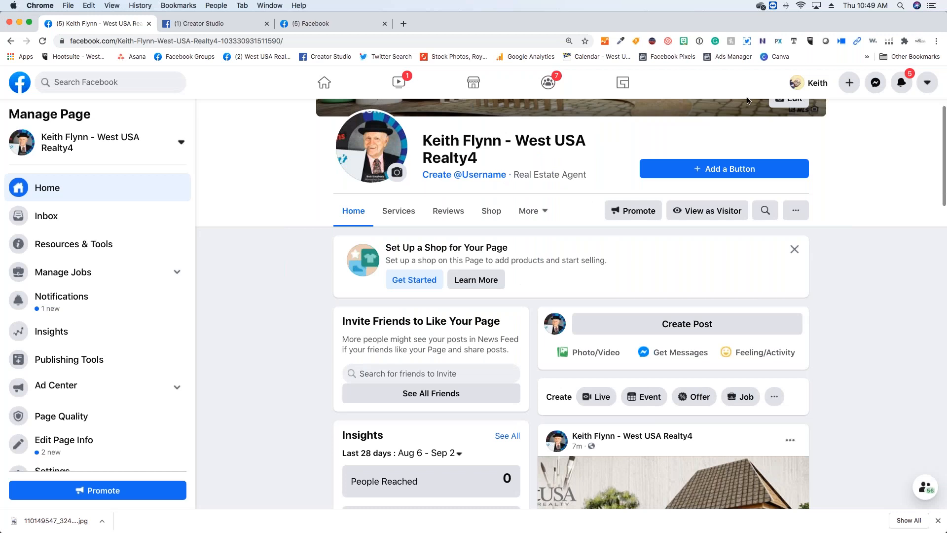
- Go to story creation, look over the text story editor and discard the text story
{"action": "left_click", "coordinate": [850, 82]}
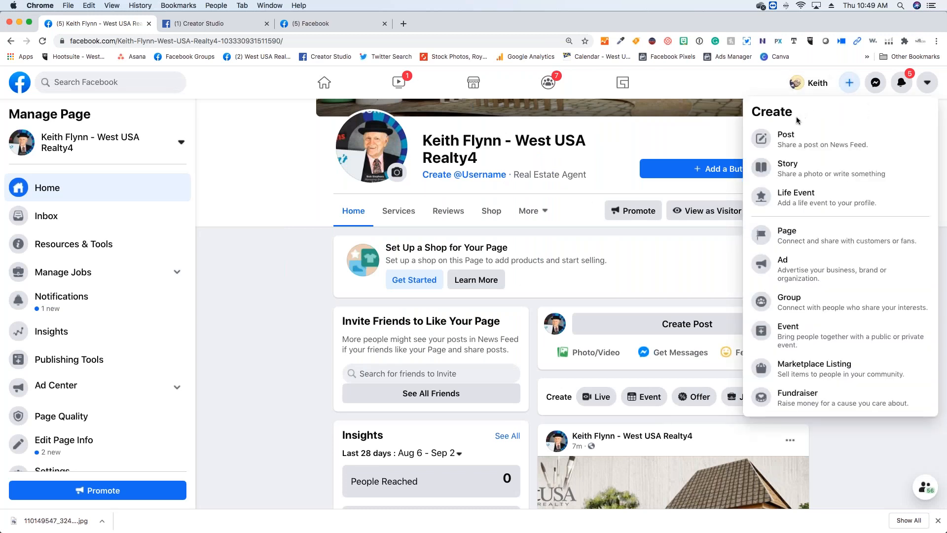
{"action": "left_click", "coordinate": [787, 169]}
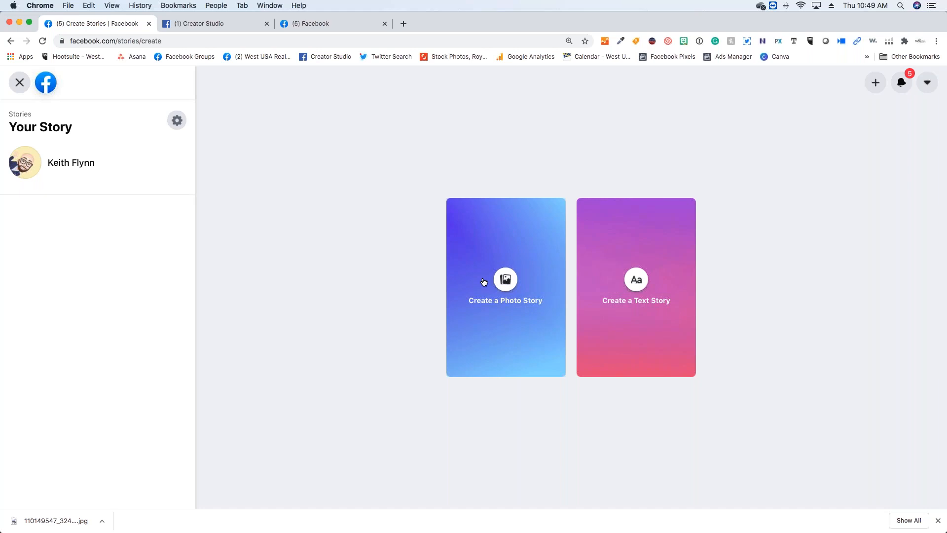
{"action": "left_click", "coordinate": [628, 270]}
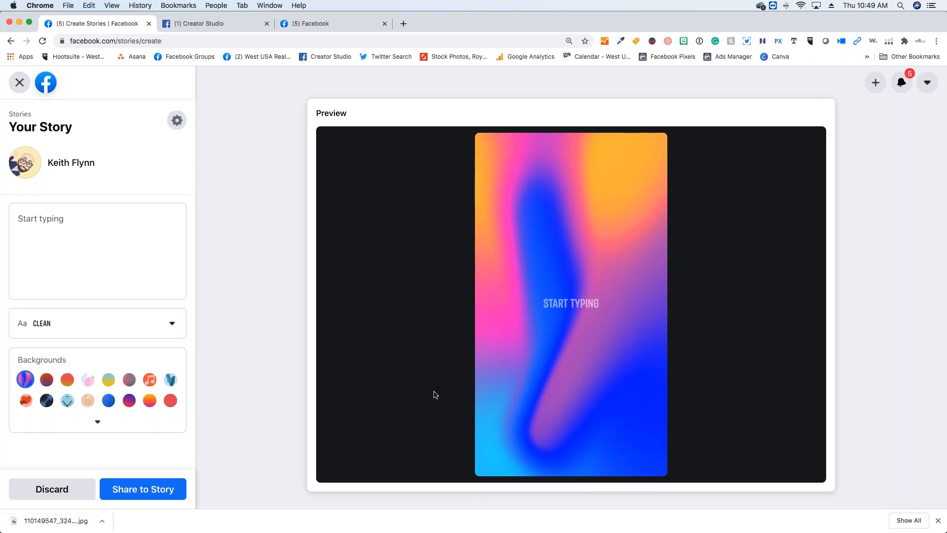
{"action": "left_click", "coordinate": [69, 491]}
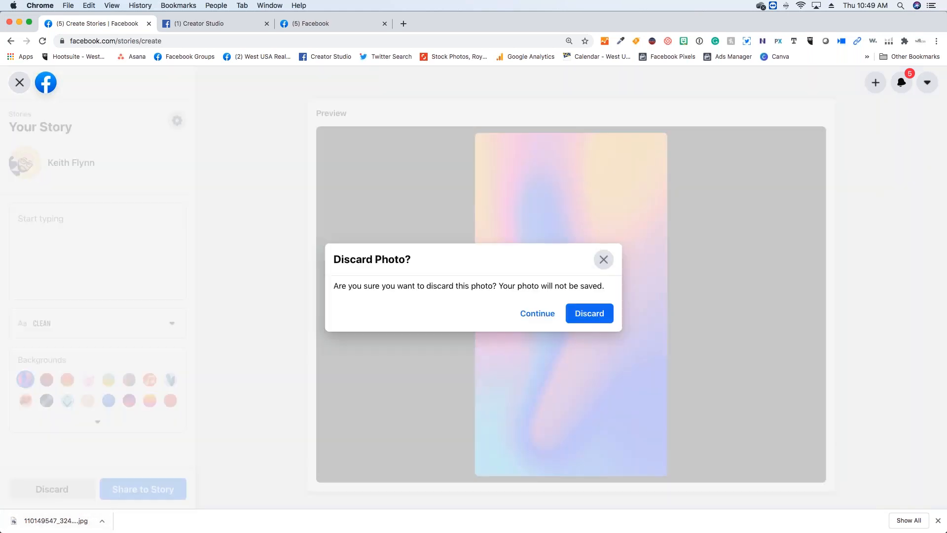
{"action": "left_click", "coordinate": [582, 316]}
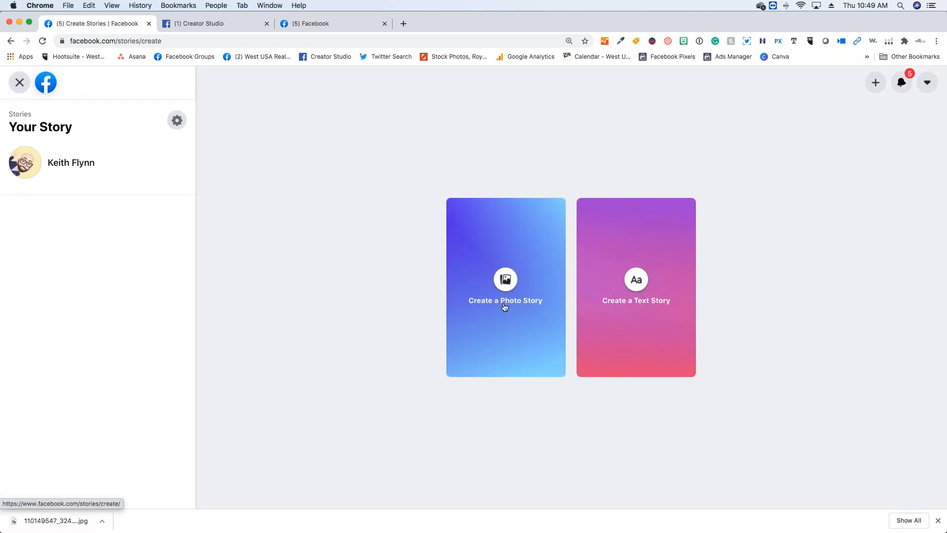
- Create a photo story from the downloaded West USA house image, scale the image down slightly and share the story
{"action": "left_click", "coordinate": [504, 305]}
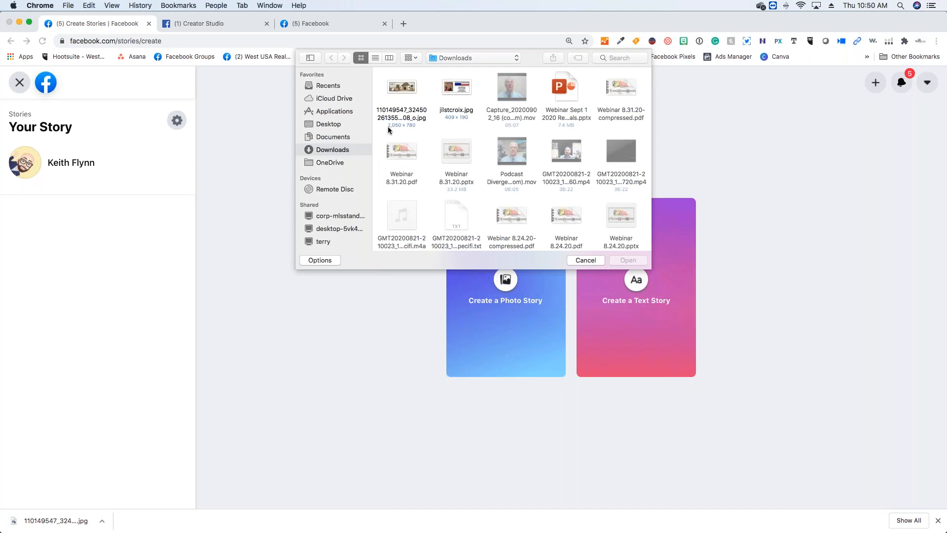
{"action": "double_click", "coordinate": [399, 87]}
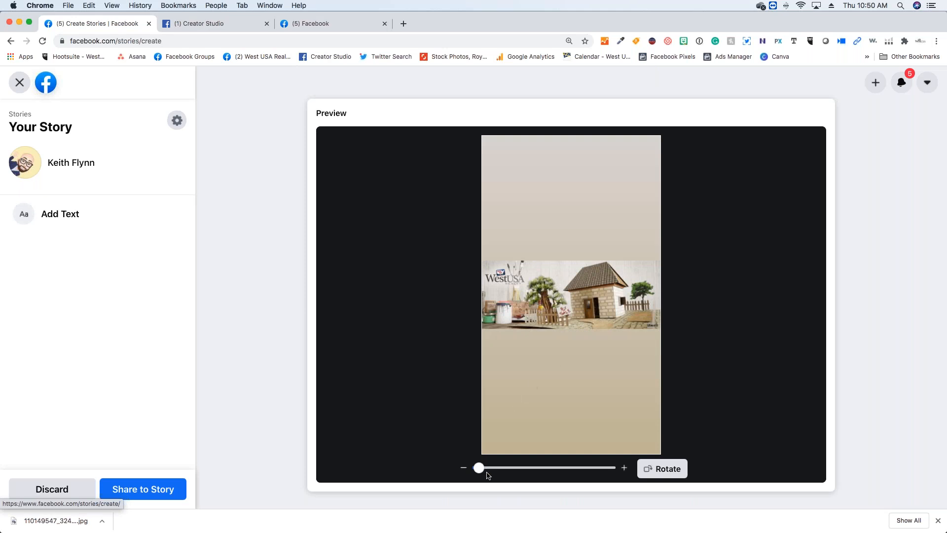
{"action": "left_click_drag", "start_coordinate": [483, 468], "coordinate": [450, 467]}
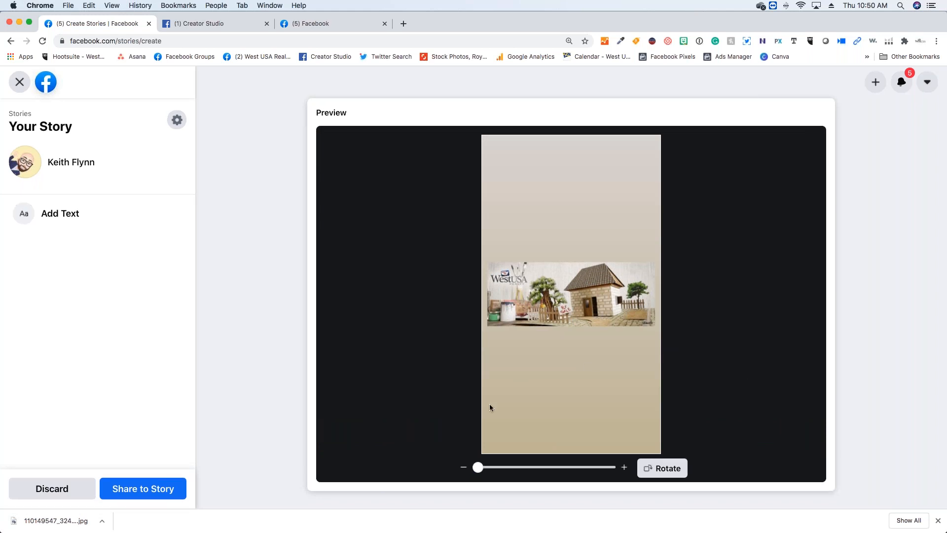
{"action": "left_click", "coordinate": [168, 498]}
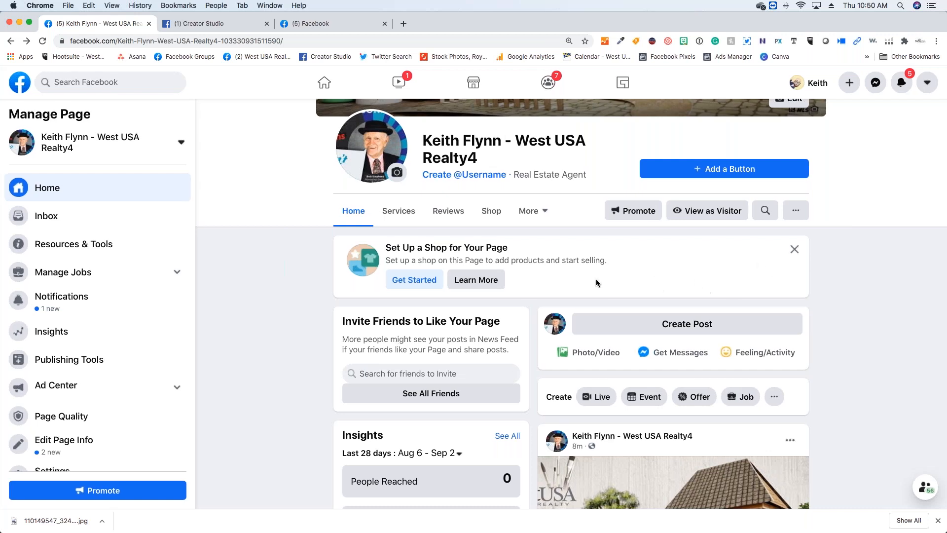
- Open the page's Events section and start creating a new event hosted by the page
{"action": "left_click", "coordinate": [529, 216]}
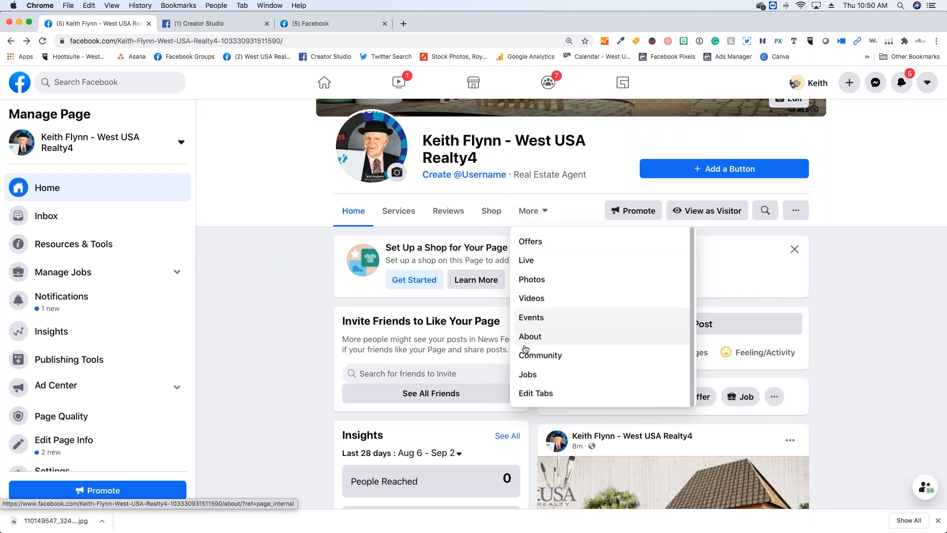
{"action": "left_click", "coordinate": [530, 318]}
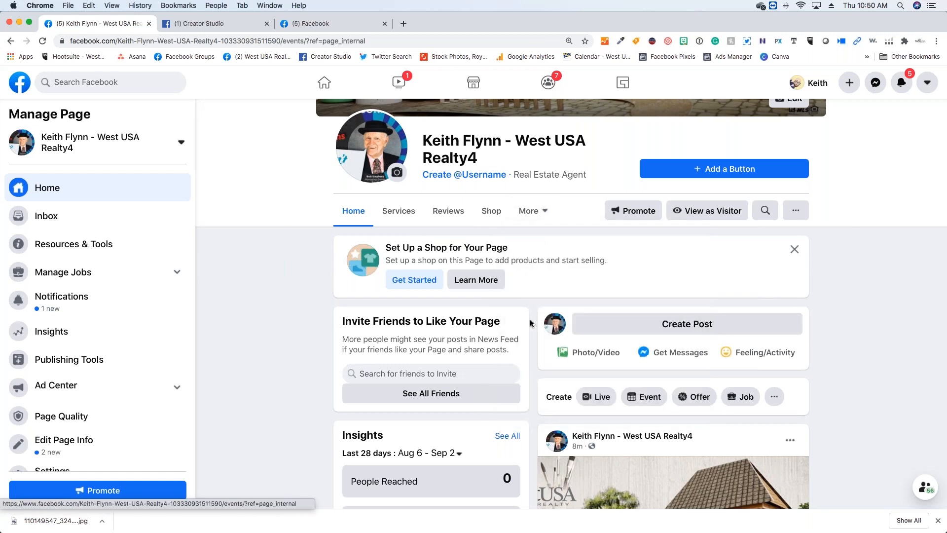
{"action": "scroll", "coordinate": [444, 276], "scroll_direction": "down", "scroll_amount": 2}
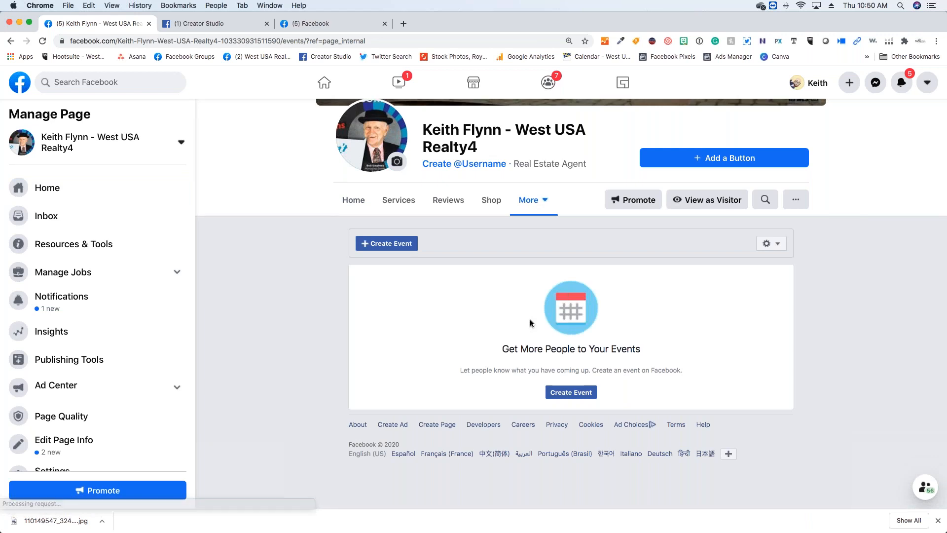
{"action": "left_click", "coordinate": [386, 205]}
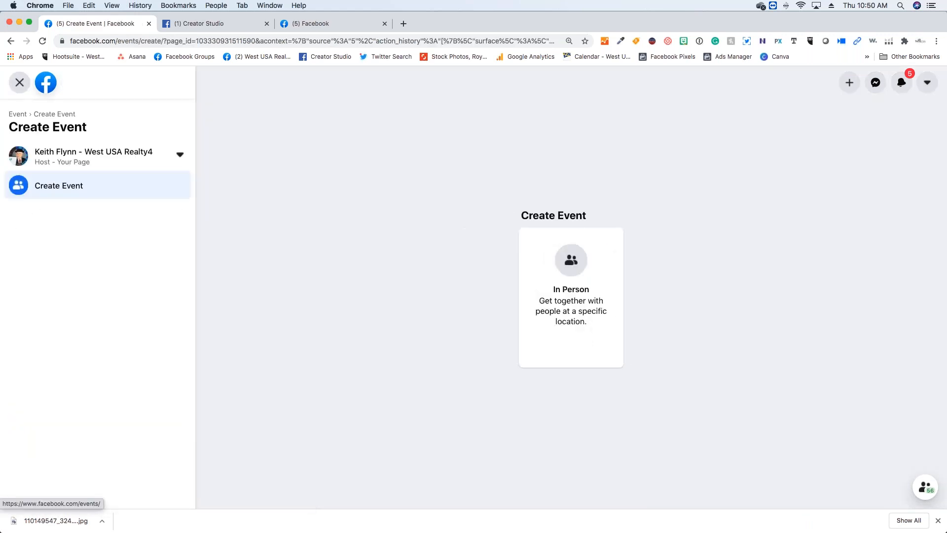
- Start an in-person event and name it with the property's street address followed by "- Virtual Home Tour"
{"action": "left_click", "coordinate": [572, 260]}
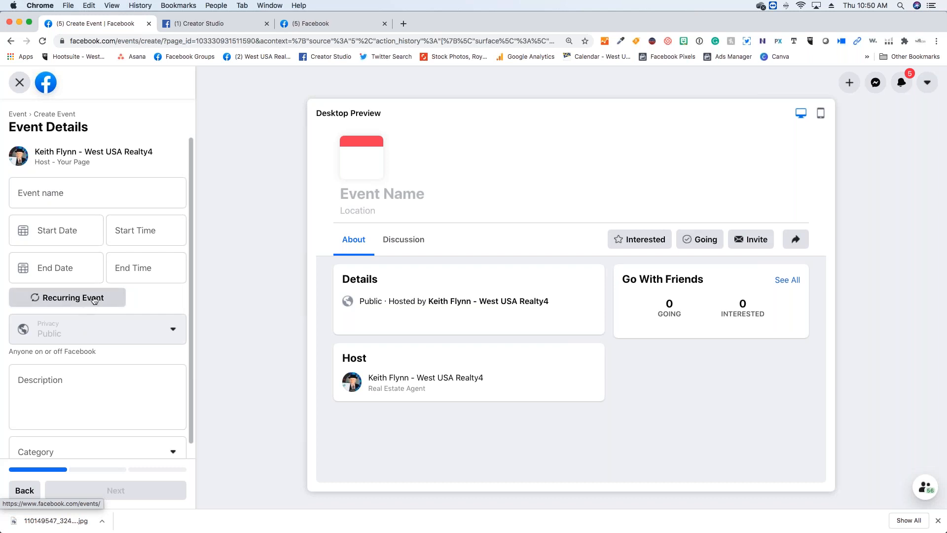
{"action": "scroll", "coordinate": [82, 306], "scroll_direction": "down", "scroll_amount": 1}
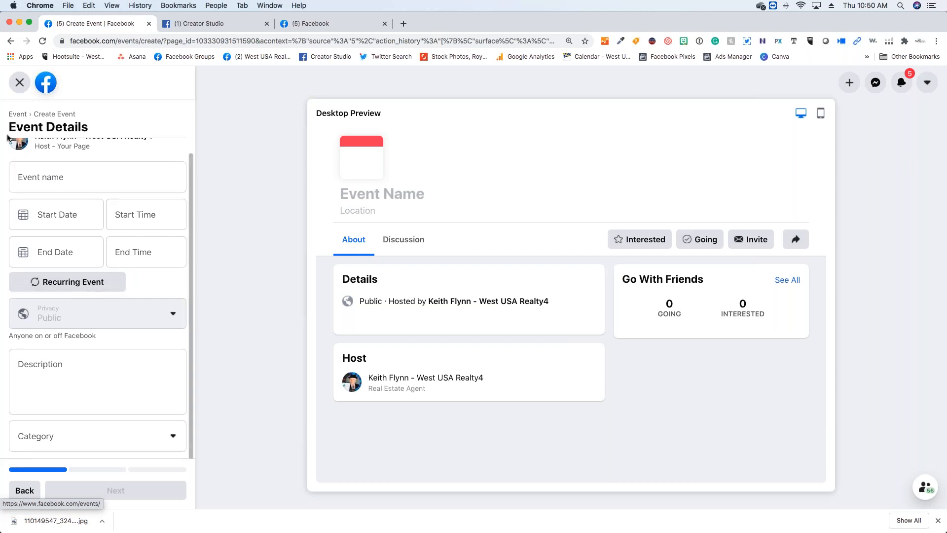
{"action": "left_click", "coordinate": [55, 175]}
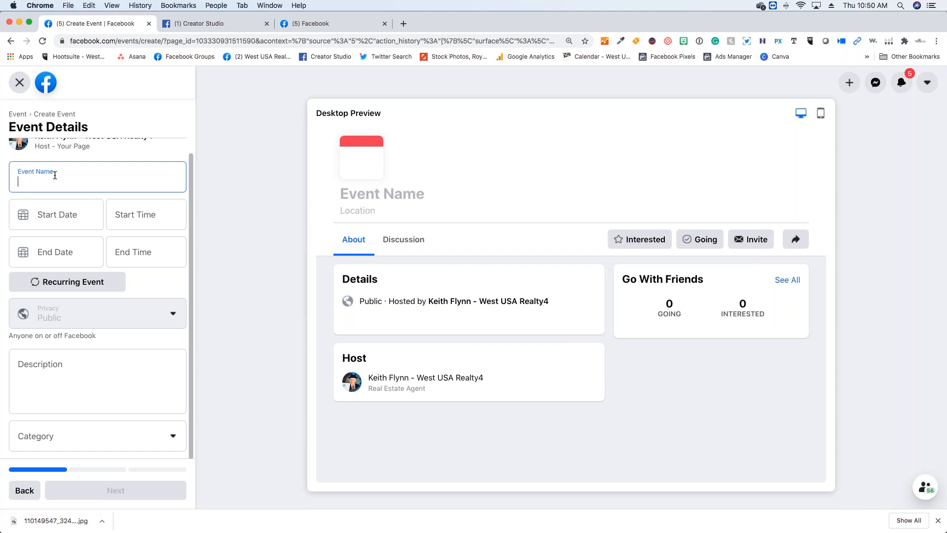
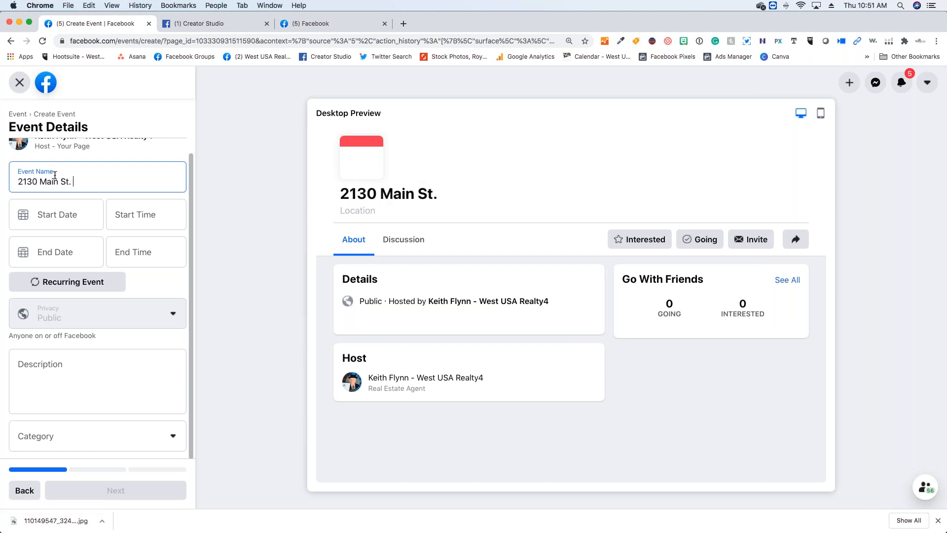
{"action": "type", "text": "- Virtu"}
{"action": "key", "text": "BackSpace"}
{"action": "type", "text": "a"}
{"action": "key", "text": "BackSpace"}
{"action": "type", "text": "ual Home "}
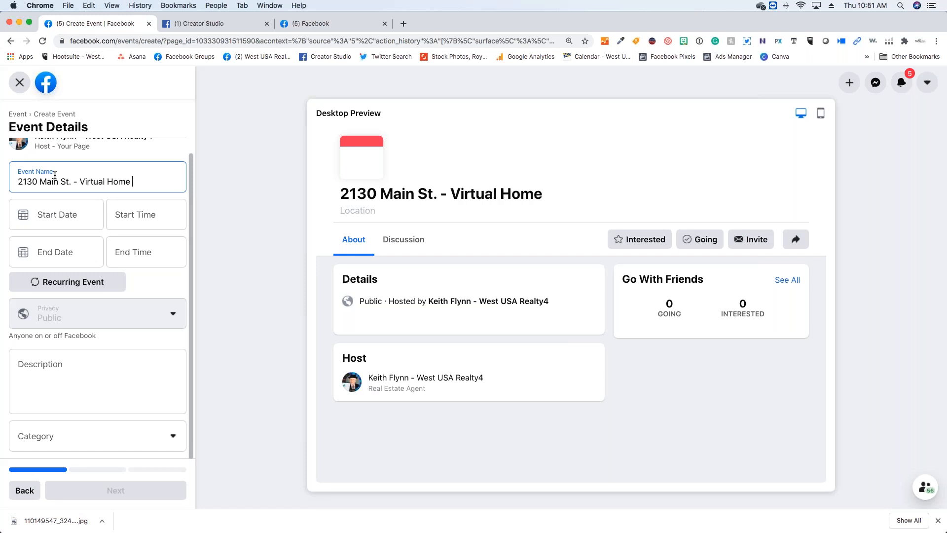
{"action": "type", "text": "Tour"}
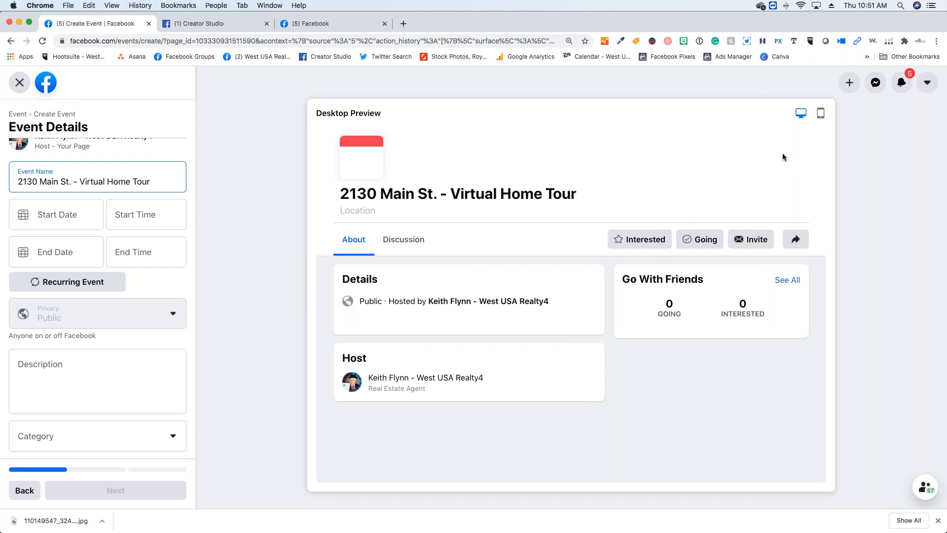
- Check the event's mobile and desktop previews, and leave event creation, discarding the draft event
{"action": "left_click", "coordinate": [817, 116]}
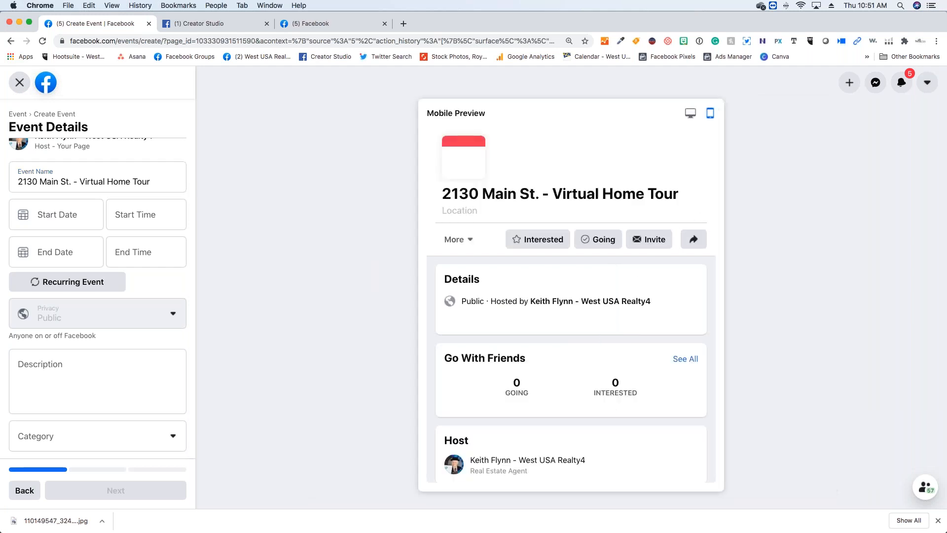
{"action": "left_click", "coordinate": [690, 113]}
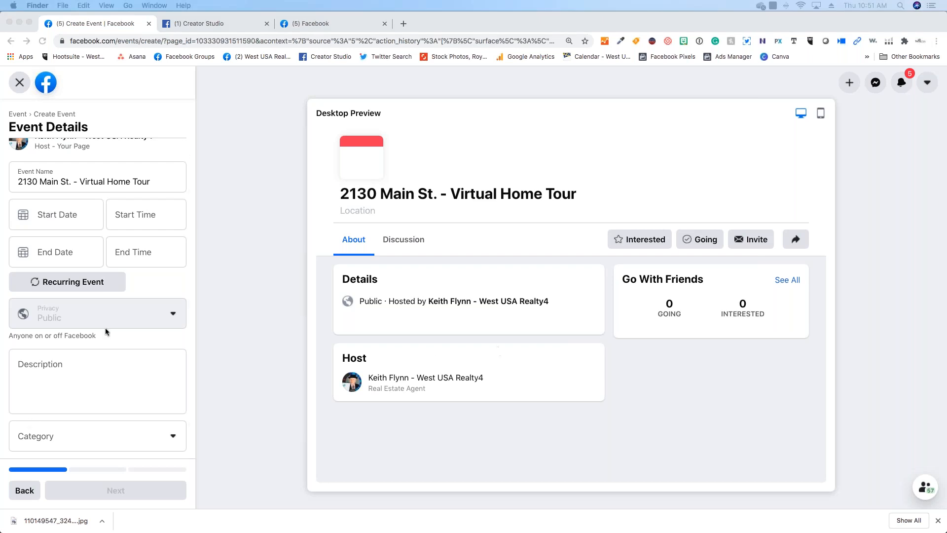
{"action": "left_click", "coordinate": [18, 82]}
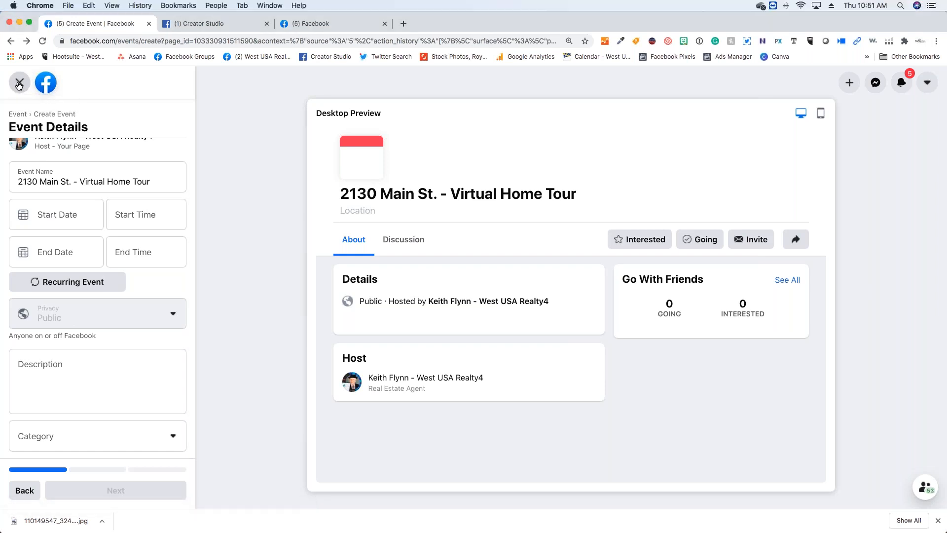
{"action": "left_click", "coordinate": [20, 83]}
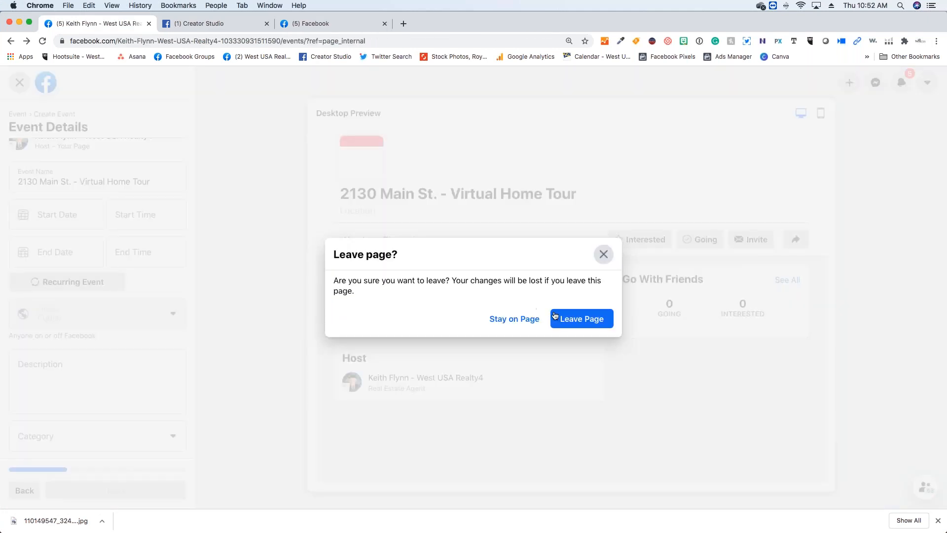
{"action": "left_click", "coordinate": [555, 318]}
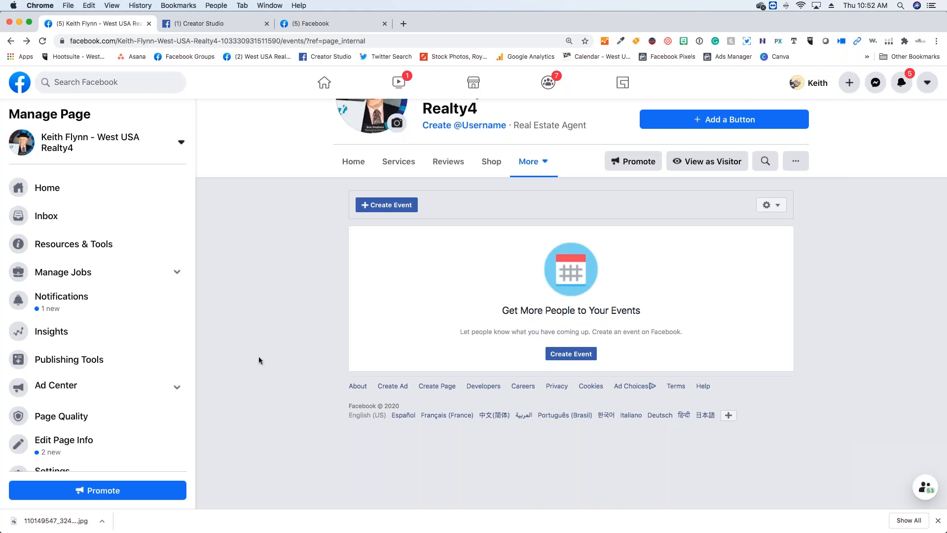
- Return to the business page's Home section and dismiss the suggestion to set up a shop
{"action": "scroll", "coordinate": [259, 357], "scroll_direction": "up", "scroll_amount": 5}
{"action": "scroll", "coordinate": [256, 360], "scroll_direction": "down", "scroll_amount": 2}
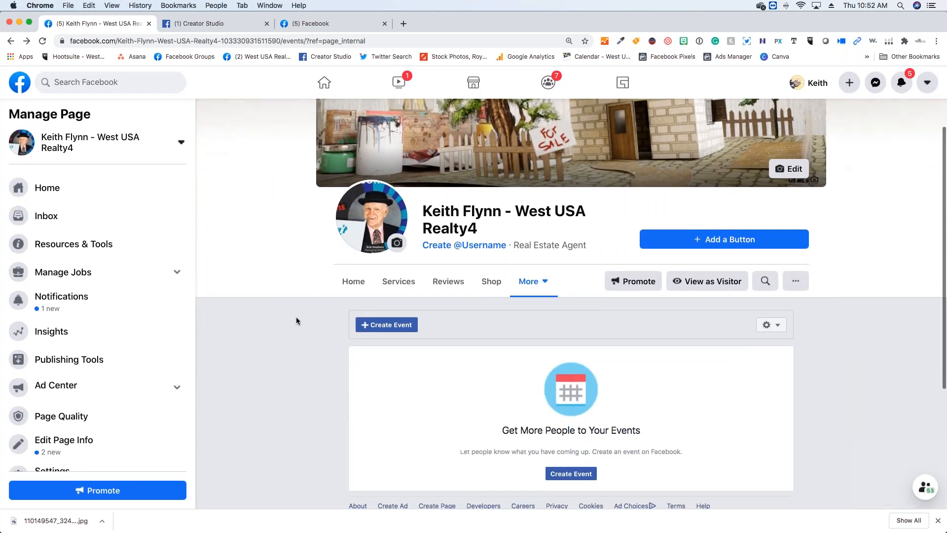
{"action": "scroll", "coordinate": [296, 295], "scroll_direction": "down", "scroll_amount": 1}
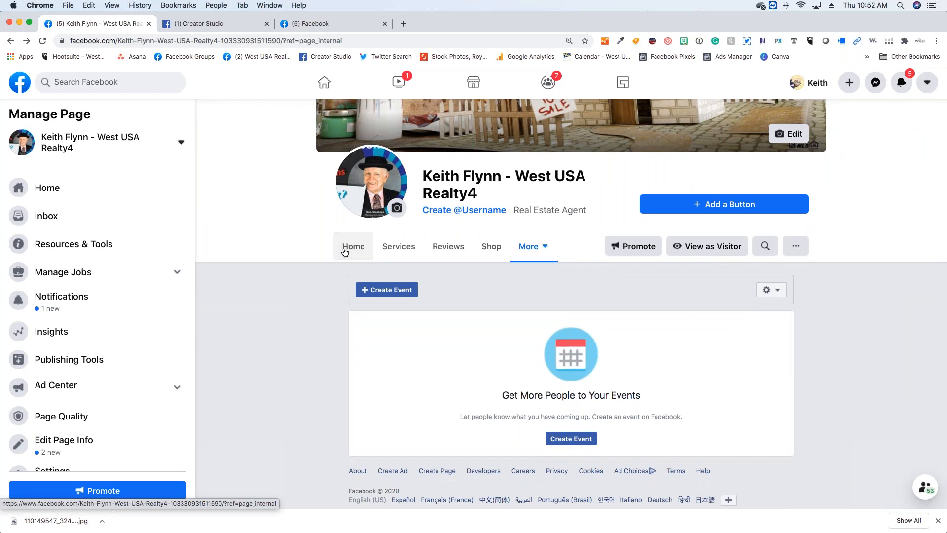
{"action": "left_click", "coordinate": [344, 249]}
{"action": "scroll", "coordinate": [420, 237], "scroll_direction": "down", "scroll_amount": 2}
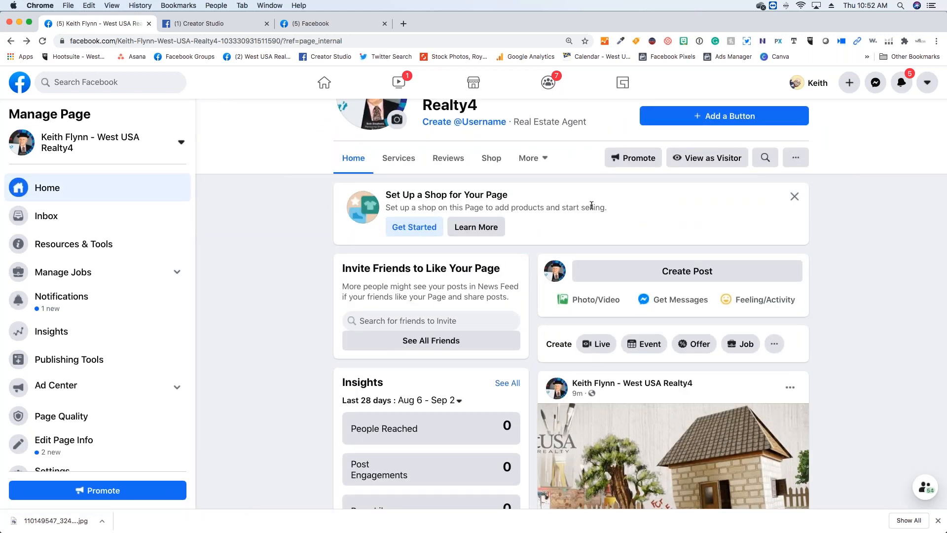
{"action": "left_click", "coordinate": [795, 196]}
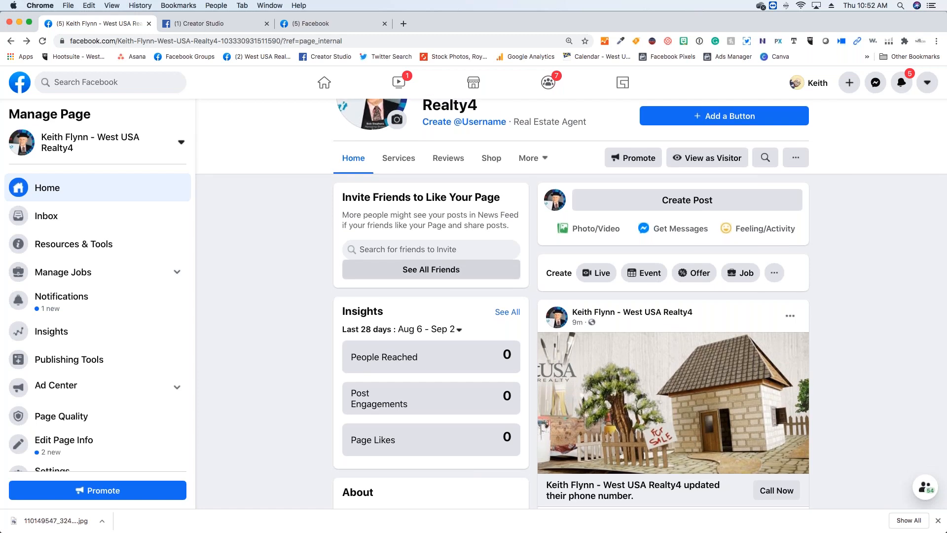
- Look over the page's home content, open the full list of friends to invite and close it without inviting anyone
{"action": "scroll", "coordinate": [571, 291], "scroll_direction": "up", "scroll_amount": 4}
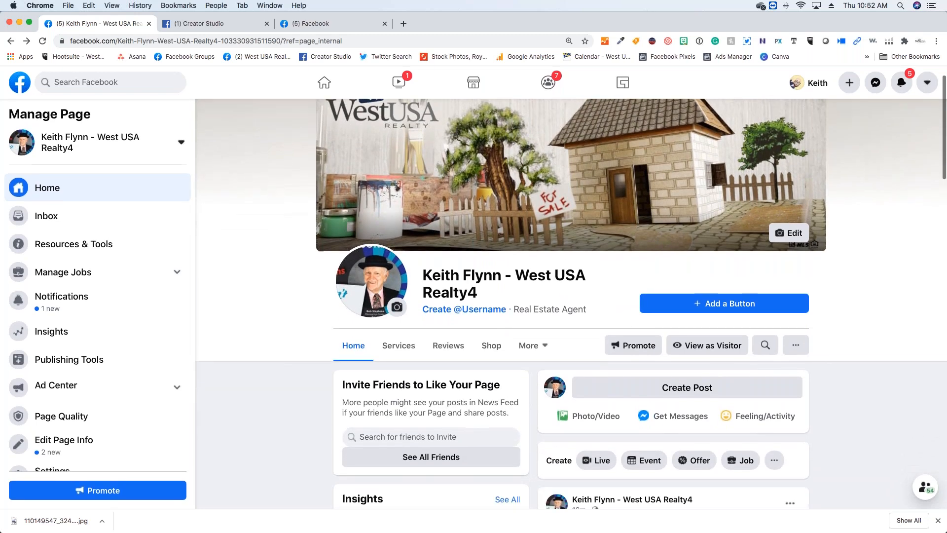
{"action": "scroll", "coordinate": [464, 140], "scroll_direction": "down", "scroll_amount": 5}
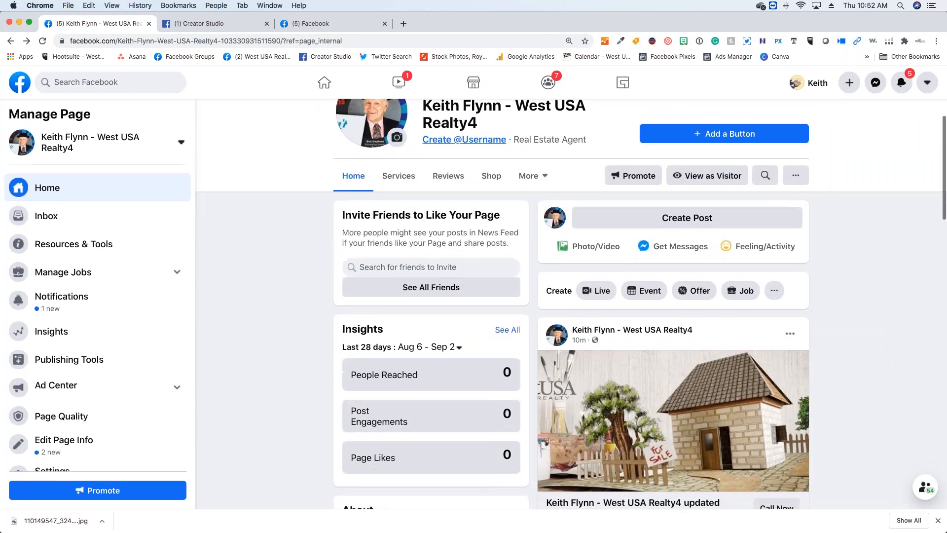
{"action": "scroll", "coordinate": [417, 285], "scroll_direction": "down", "scroll_amount": 1}
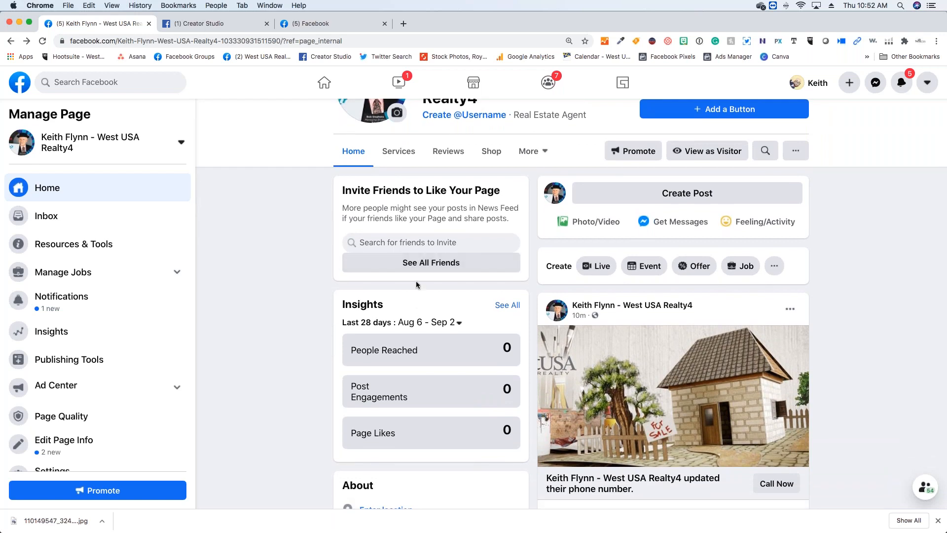
{"action": "left_click", "coordinate": [420, 267]}
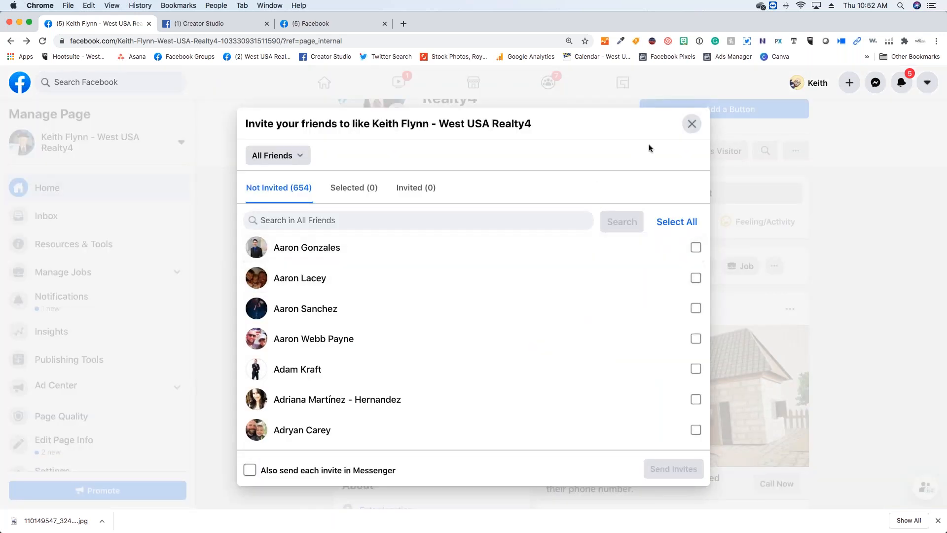
{"action": "left_click", "coordinate": [691, 124]}
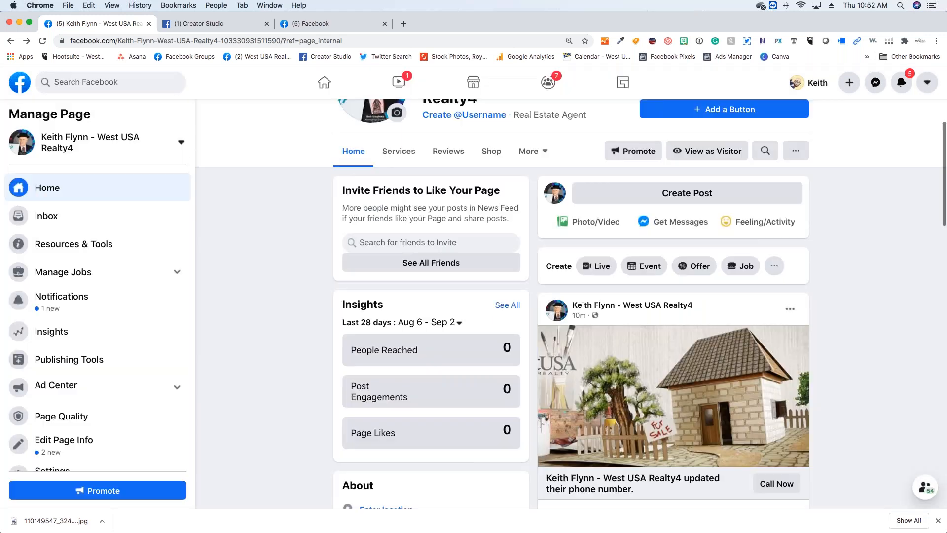
- Start sharing the page as a public post with the text "Just joined West USA as I am now an"
{"action": "scroll", "coordinate": [410, 237], "scroll_direction": "up", "scroll_amount": 2}
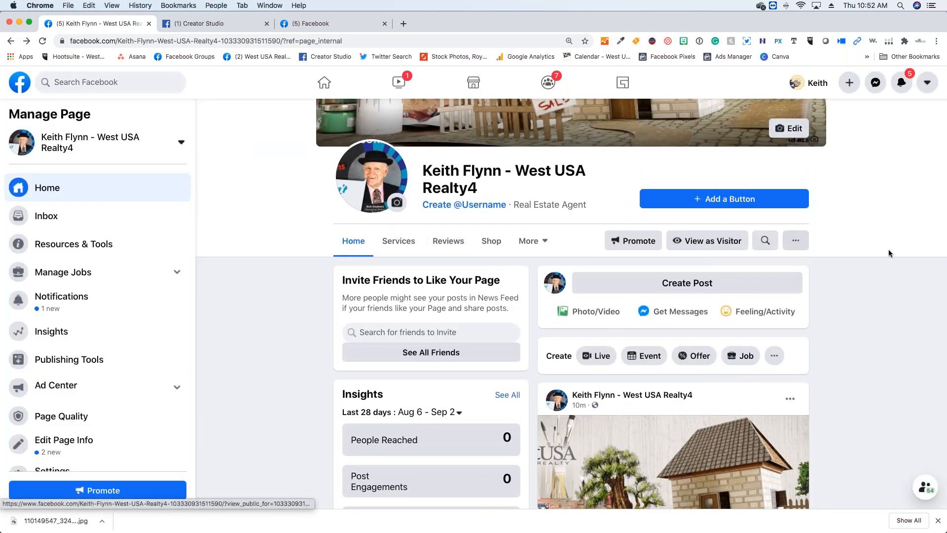
{"action": "left_click", "coordinate": [799, 247]}
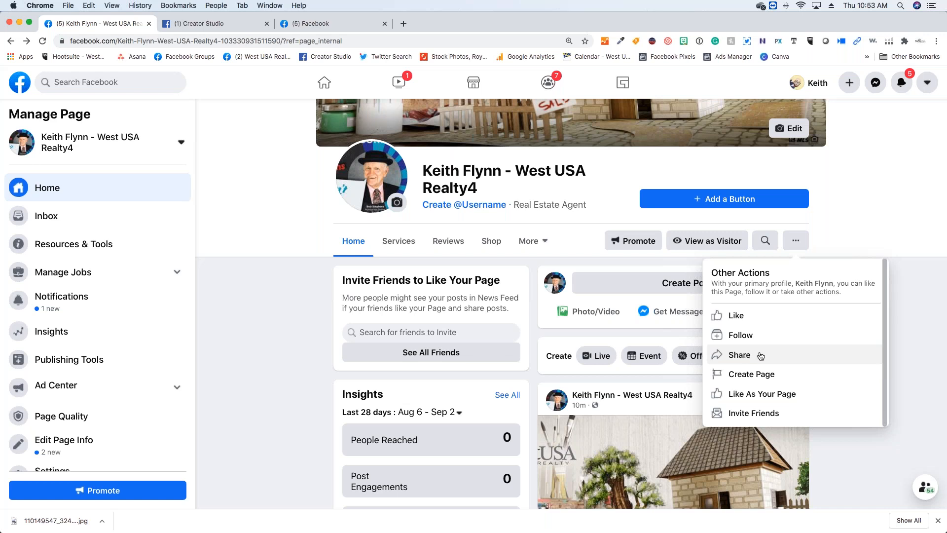
{"action": "left_click", "coordinate": [762, 356]}
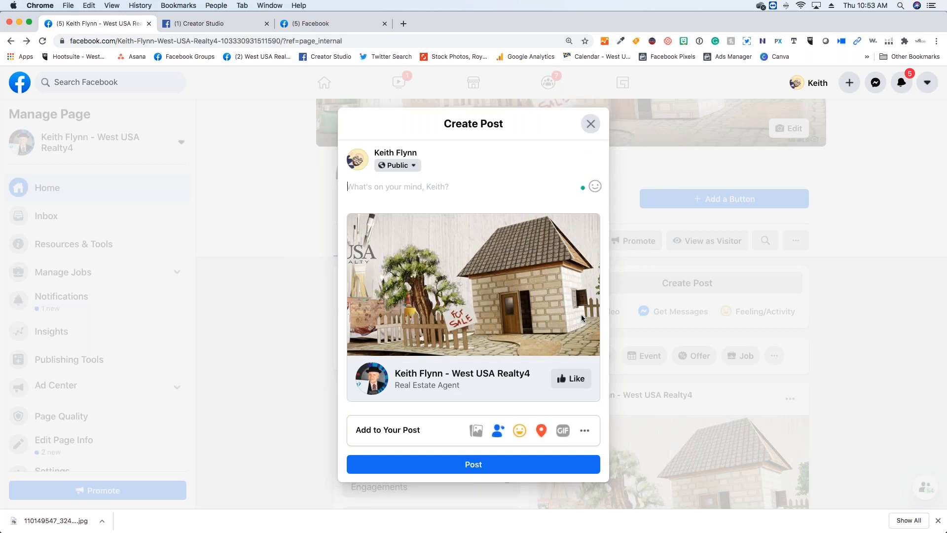
{"action": "type", "text": "Just joined w"}
{"action": "key", "text": "BackSpace"}
{"action": "type", "text": "West USA "}
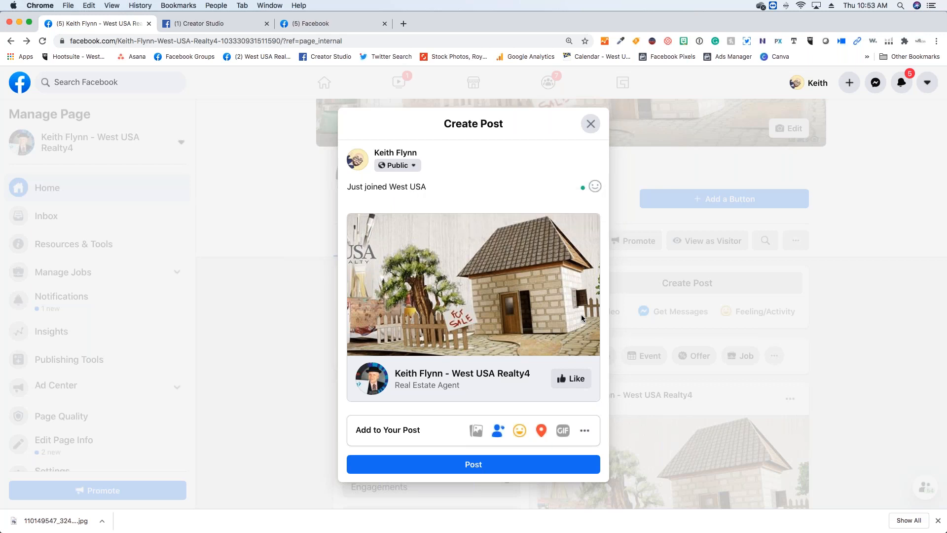
{"action": "type", "text": "as I am not"}
{"action": "key", "text": "BackSpace"}
{"action": "type", "text": "w a agent"}
{"action": "key", "text": "BackSpace"}
{"action": "key", "text": "BackSpace"}
{"action": "key", "text": "BackSpace"}
{"action": "key", "text": "BackSpace"}
{"action": "key", "text": "BackSpace"}
{"action": "key", "text": "BackSpace"}
{"action": "key", "text": "BackSpace"}
{"action": "type", "text": "n"}
- Look at the extra items that can be added to the post and close the post without publishing it
{"action": "left_click", "coordinate": [579, 432]}
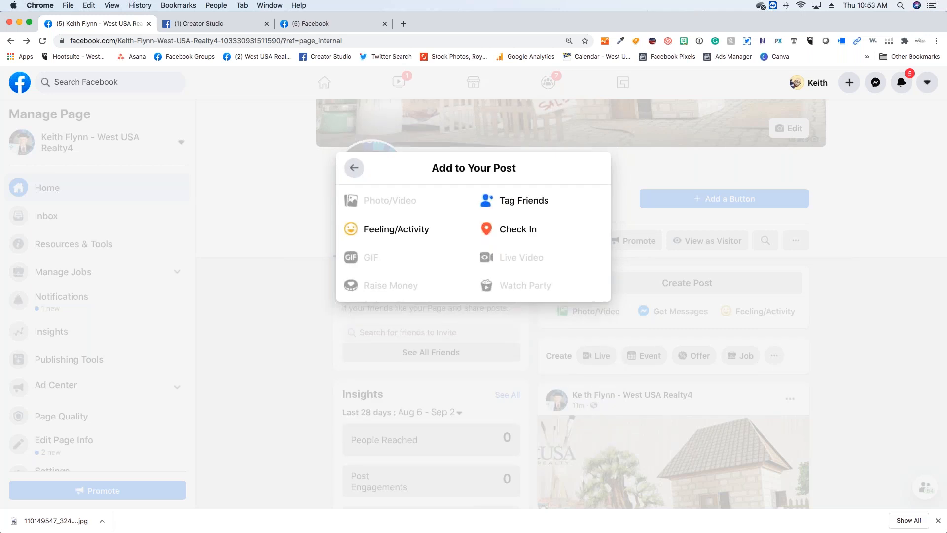
{"action": "left_click", "coordinate": [354, 168]}
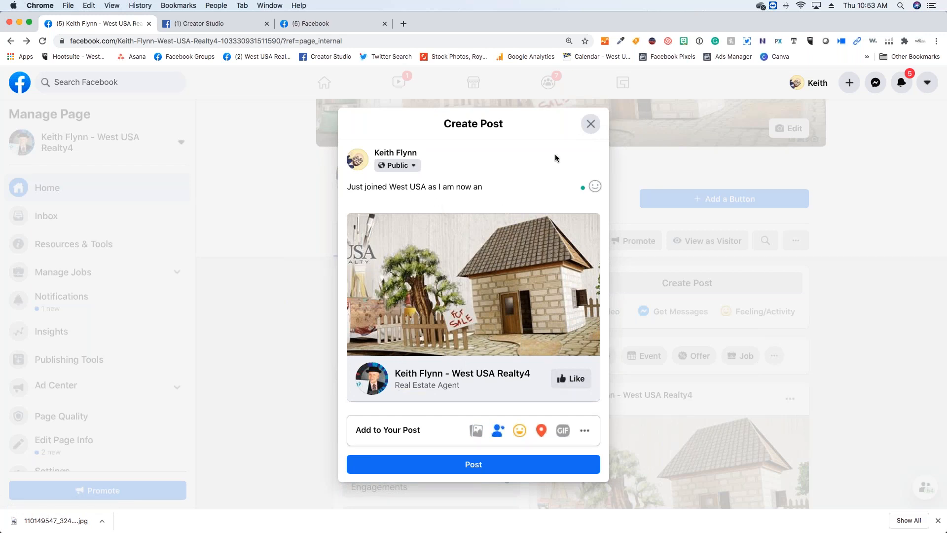
{"action": "left_click", "coordinate": [583, 125]}
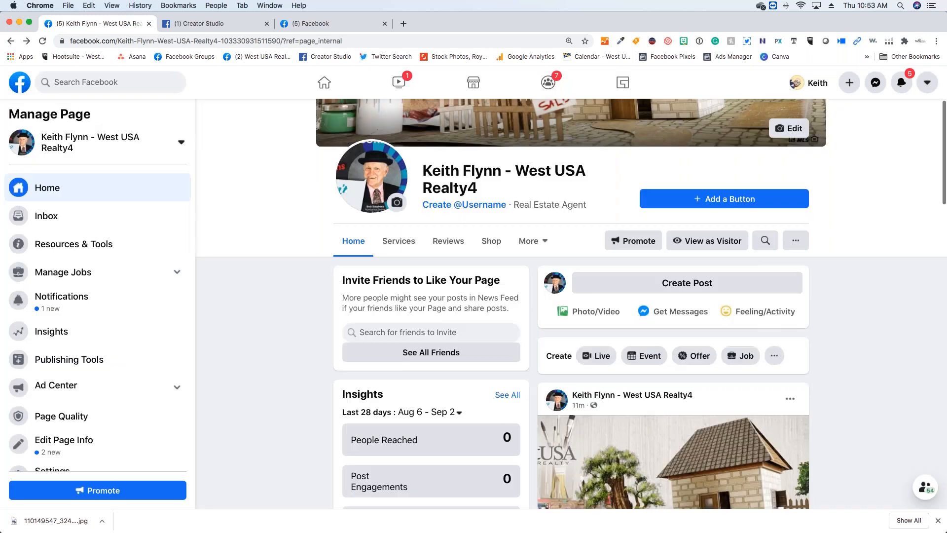
- Look at the page's additional sections and other actions, open Invite Friends and close it without inviting anyone
{"action": "left_click", "coordinate": [540, 243]}
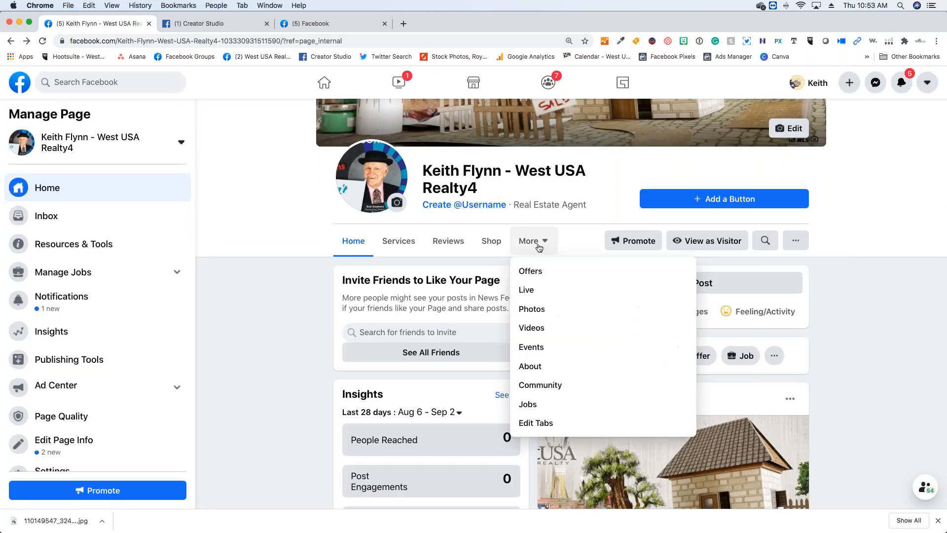
{"action": "left_click", "coordinate": [796, 243]}
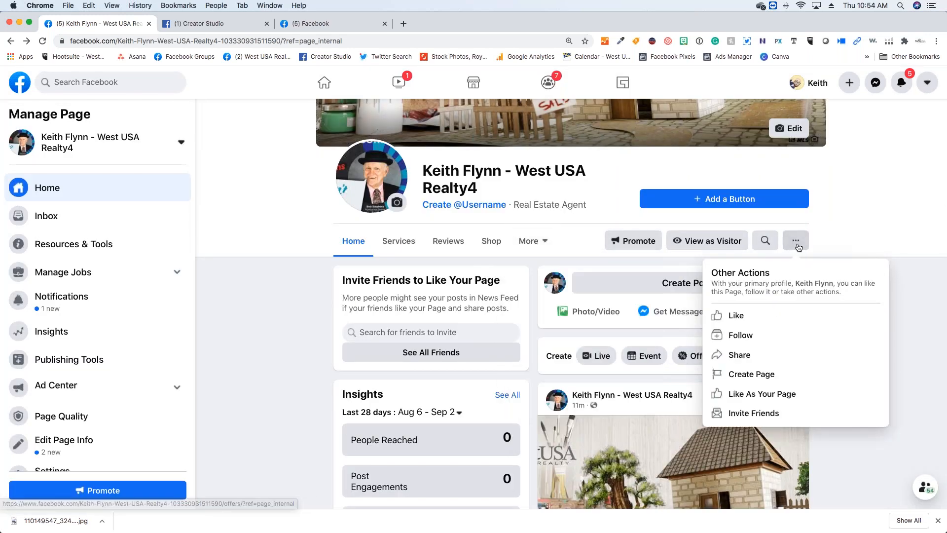
{"action": "left_click", "coordinate": [747, 413]}
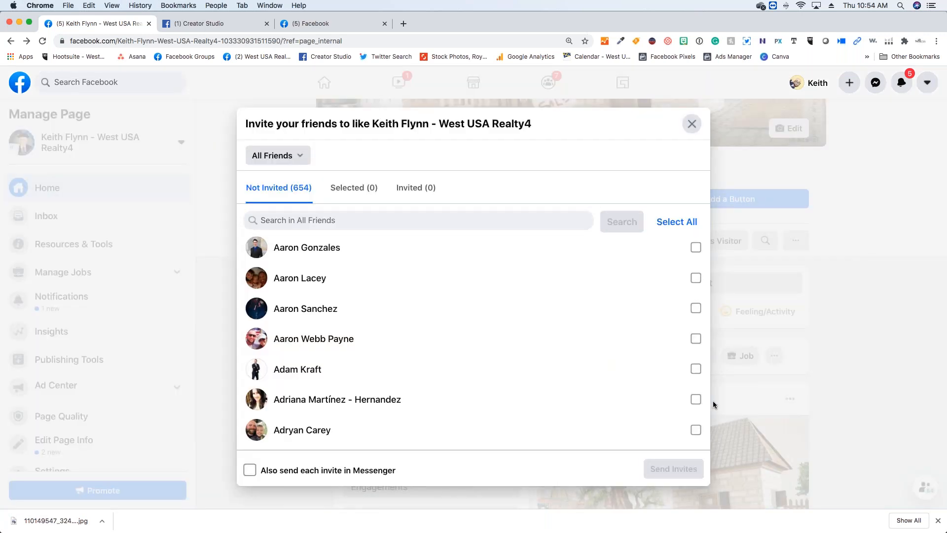
{"action": "left_click", "coordinate": [693, 125]}
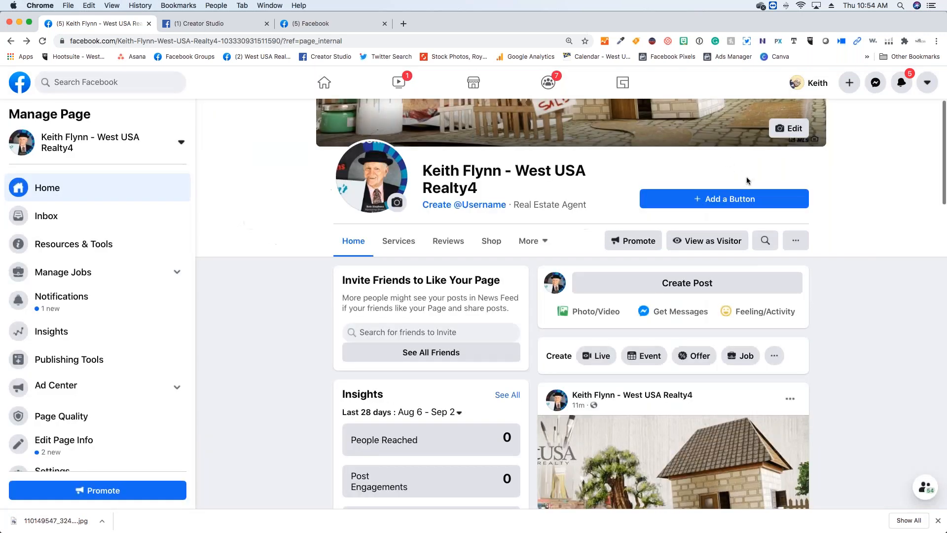
- Reopen Invite Friends, select all friends for an invitation to like the page and clear the whole selection
{"action": "left_click", "coordinate": [792, 241]}
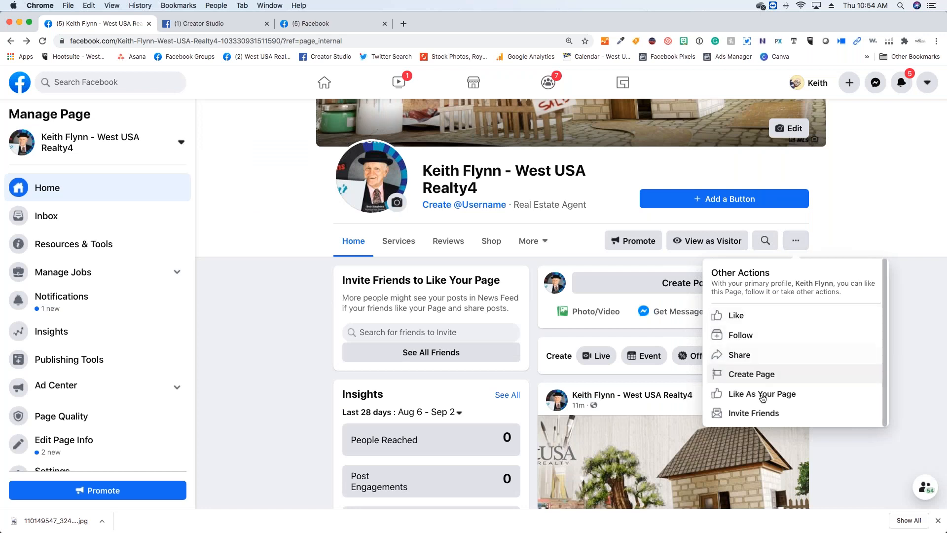
{"action": "left_click", "coordinate": [762, 416]}
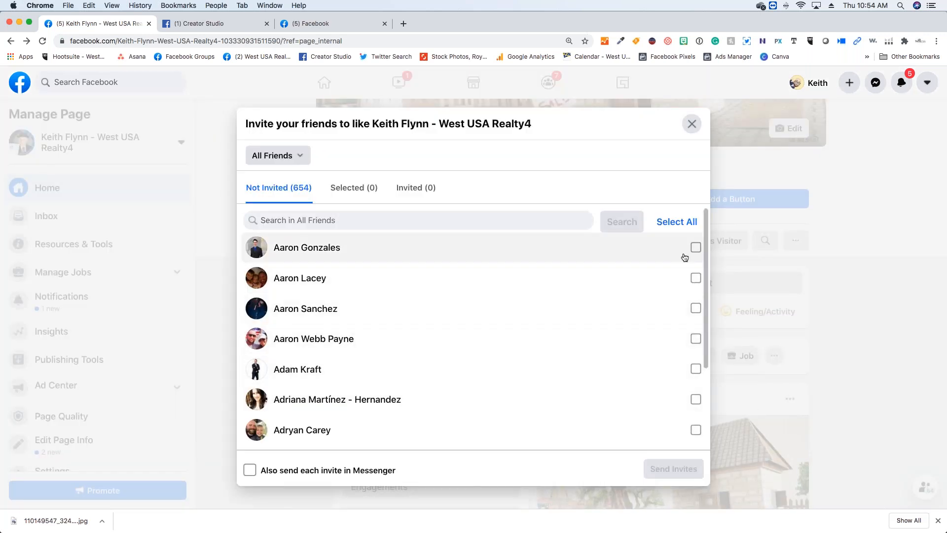
{"action": "left_click", "coordinate": [678, 221]}
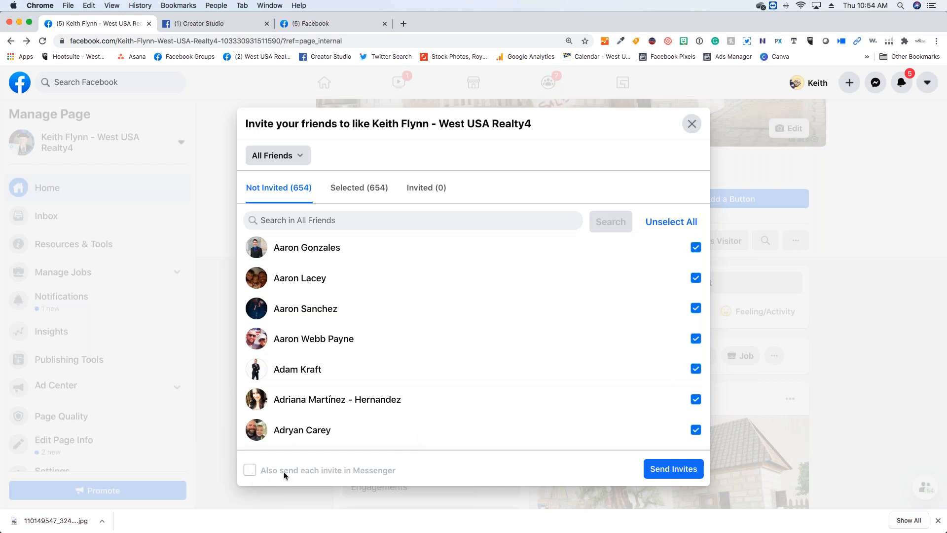
{"action": "left_click", "coordinate": [665, 232]}
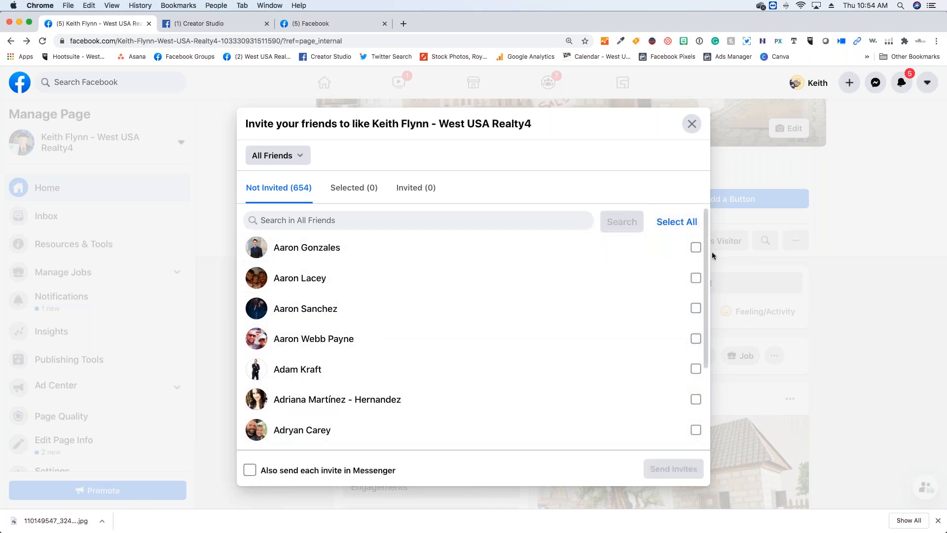
- Try selecting the first listed friend with the invite also sent in Messenger, review the selection and clear both choices
{"action": "left_click", "coordinate": [695, 247]}
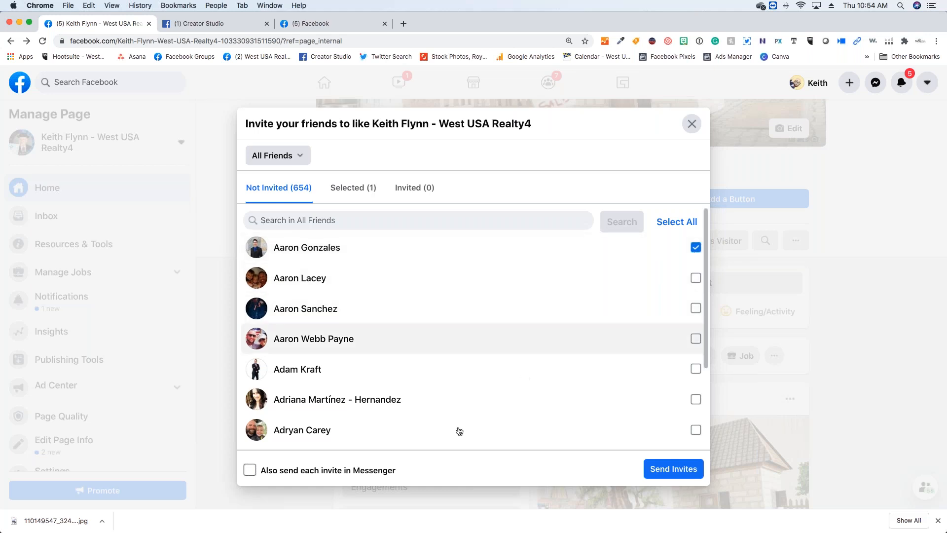
{"action": "left_click", "coordinate": [250, 471]}
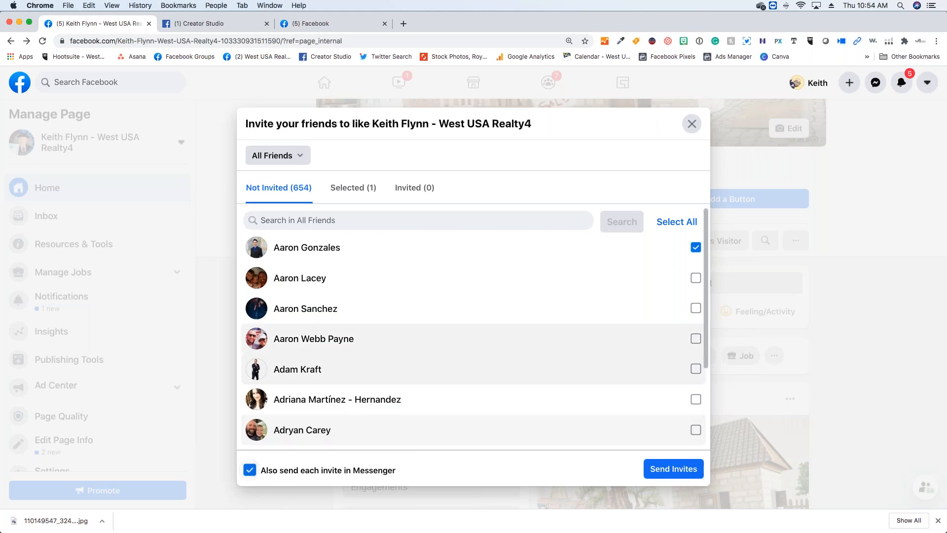
{"action": "scroll", "coordinate": [338, 383], "scroll_direction": "down", "scroll_amount": 3}
{"action": "scroll", "coordinate": [346, 350], "scroll_direction": "up", "scroll_amount": 5}
{"action": "left_click", "coordinate": [349, 190]}
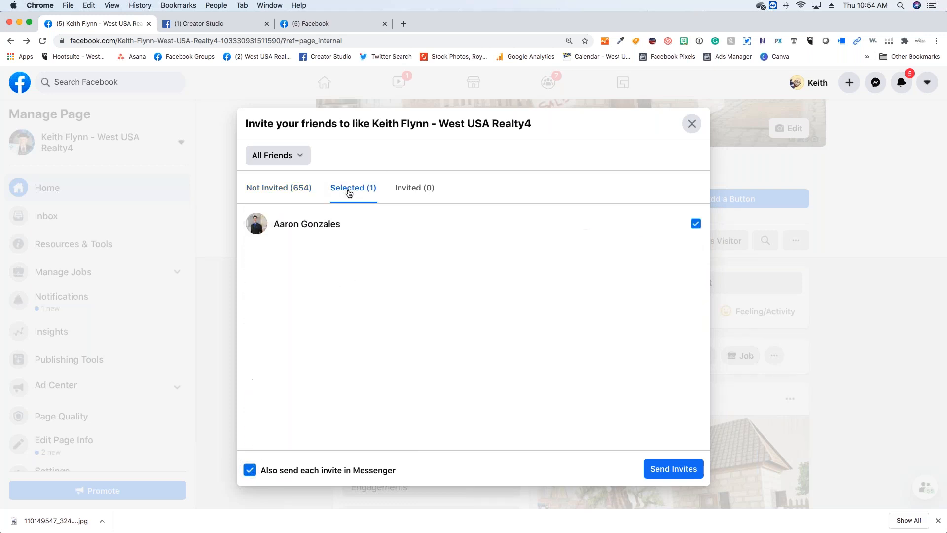
{"action": "left_click", "coordinate": [291, 194]}
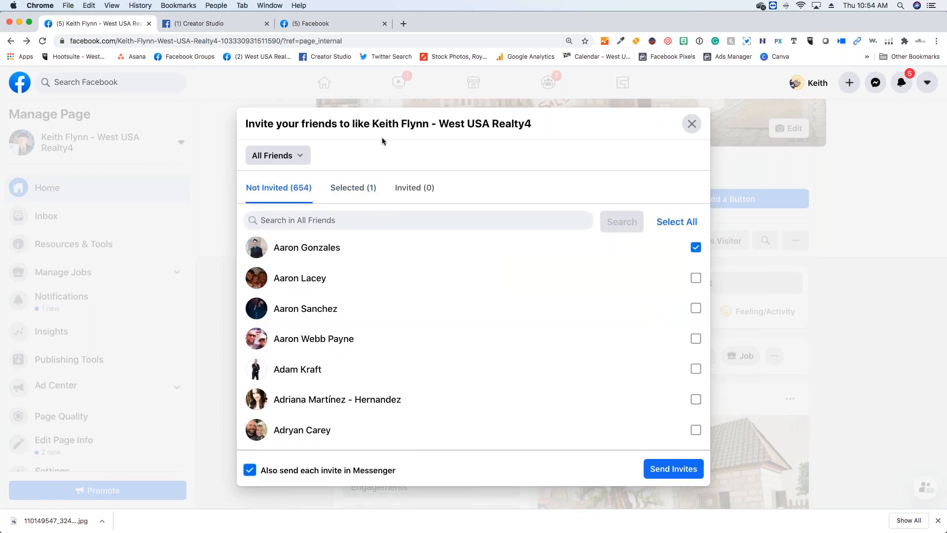
{"action": "left_click", "coordinate": [255, 472]}
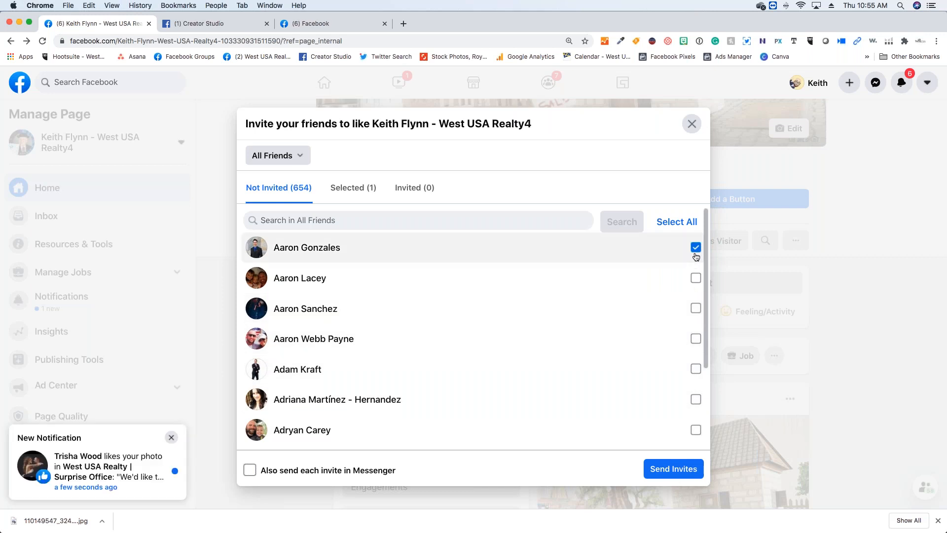
{"action": "left_click", "coordinate": [696, 248]}
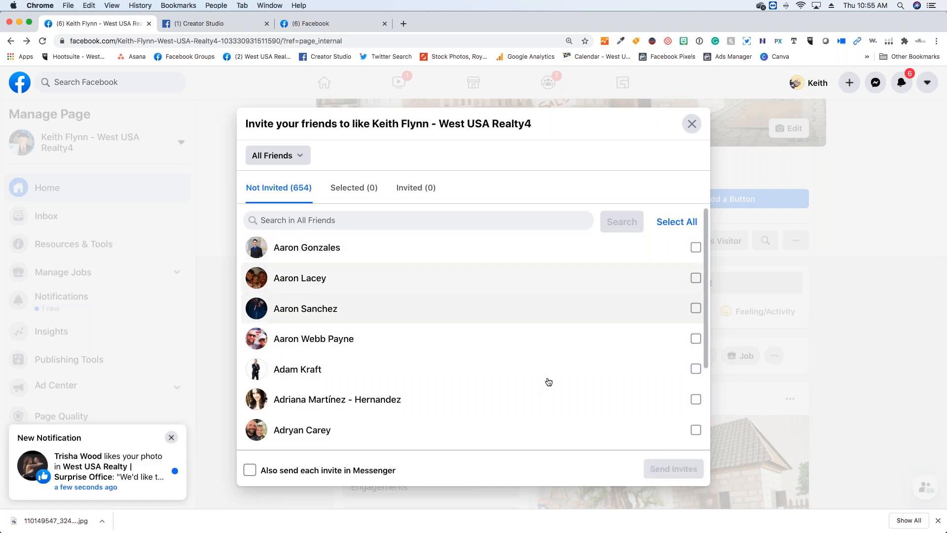
- Look through the uninvited friends and the other groups whose members can be invited to like the page
{"action": "scroll", "coordinate": [547, 385], "scroll_direction": "down", "scroll_amount": 5}
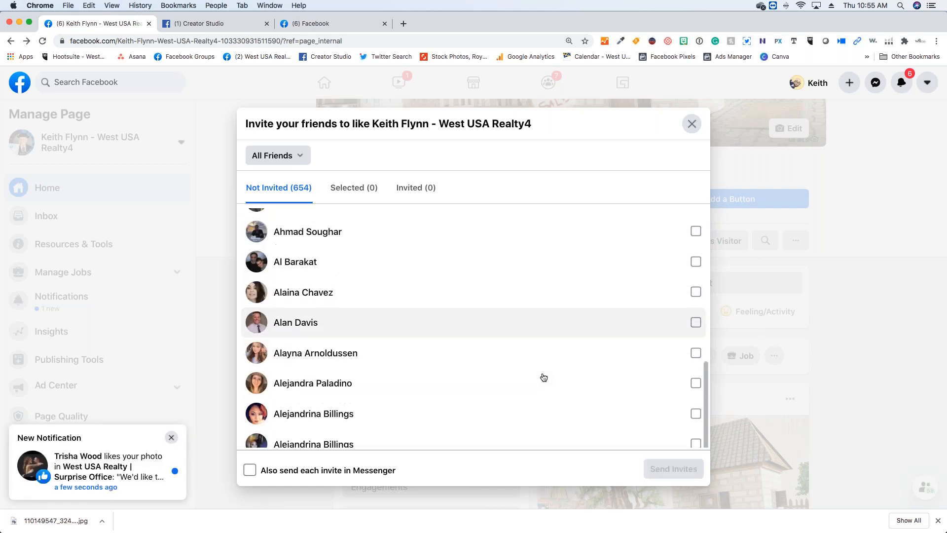
{"action": "scroll", "coordinate": [544, 378], "scroll_direction": "down", "scroll_amount": 3}
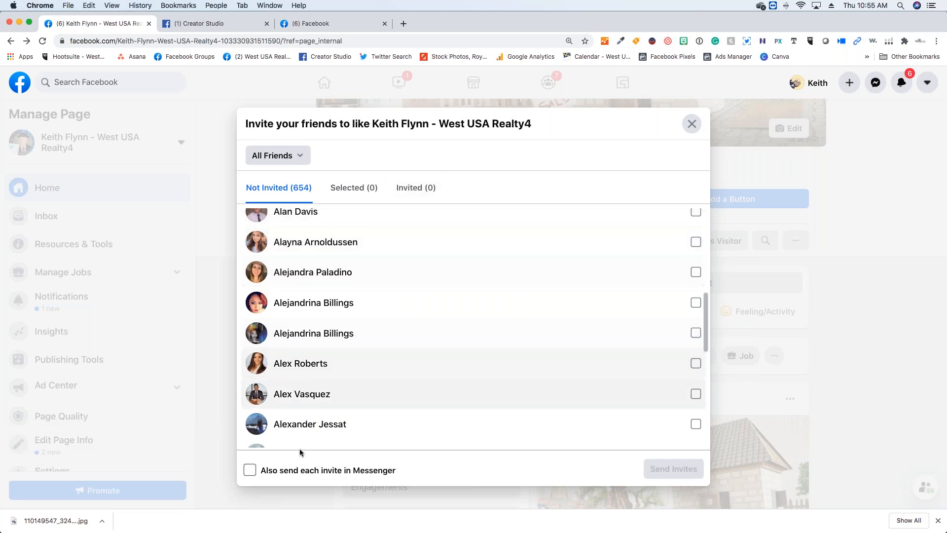
{"action": "scroll", "coordinate": [359, 348], "scroll_direction": "up", "scroll_amount": 10}
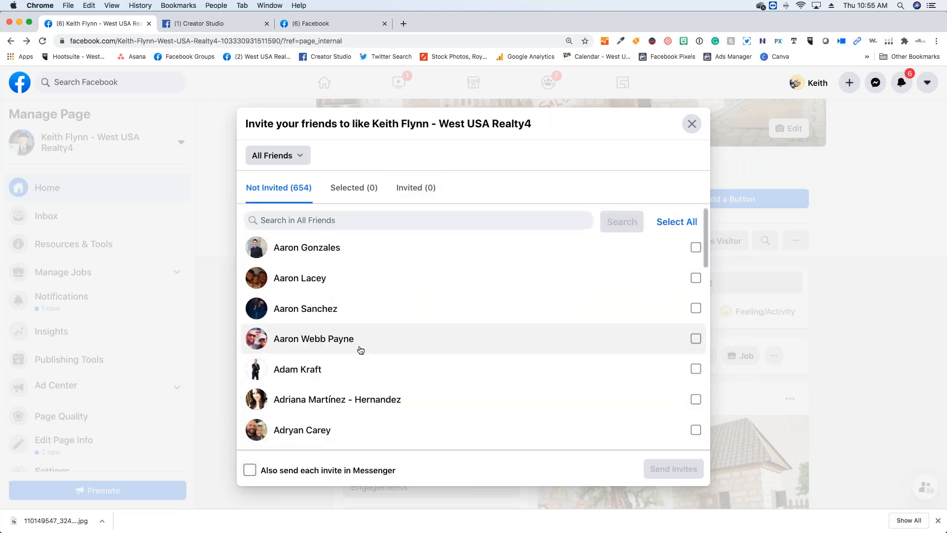
{"action": "left_click", "coordinate": [301, 154]}
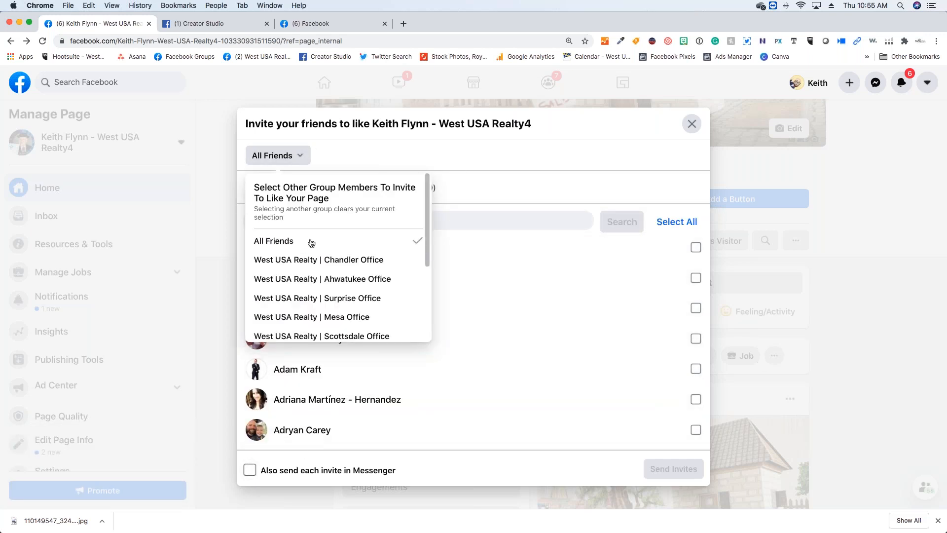
{"action": "left_click", "coordinate": [359, 157]}
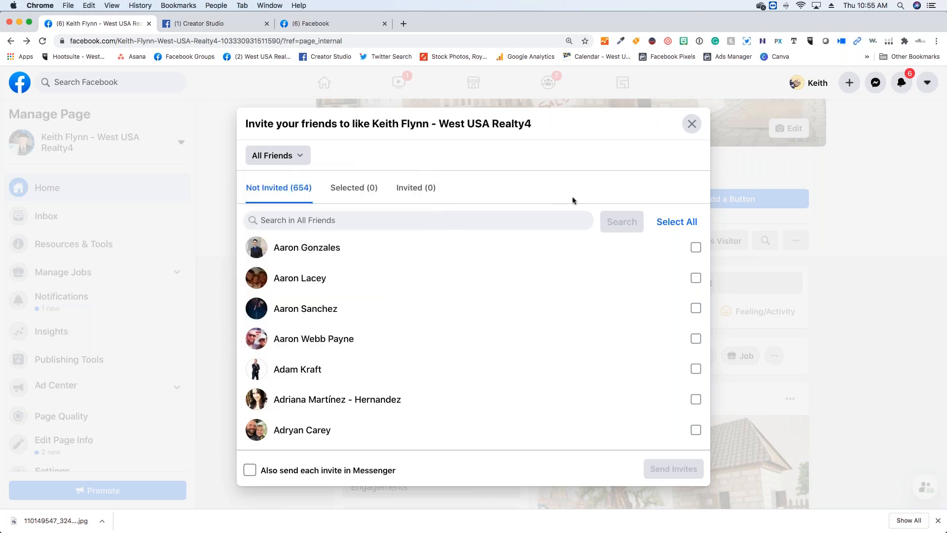
- Search all friends by a friend's first name, select the matching friend and send the invite to like the page
{"action": "left_click", "coordinate": [536, 214]}
{"action": "type", "text": "tatum"}
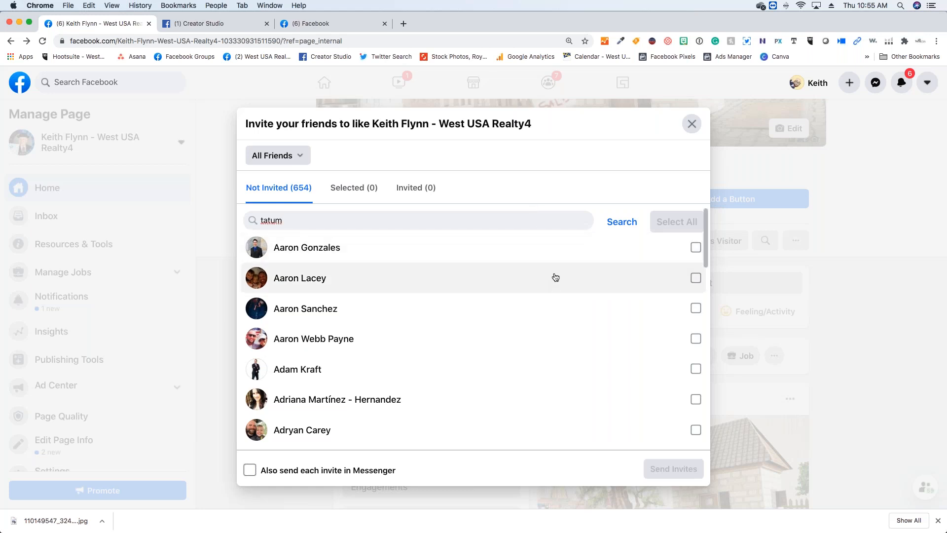
{"action": "left_click", "coordinate": [623, 225]}
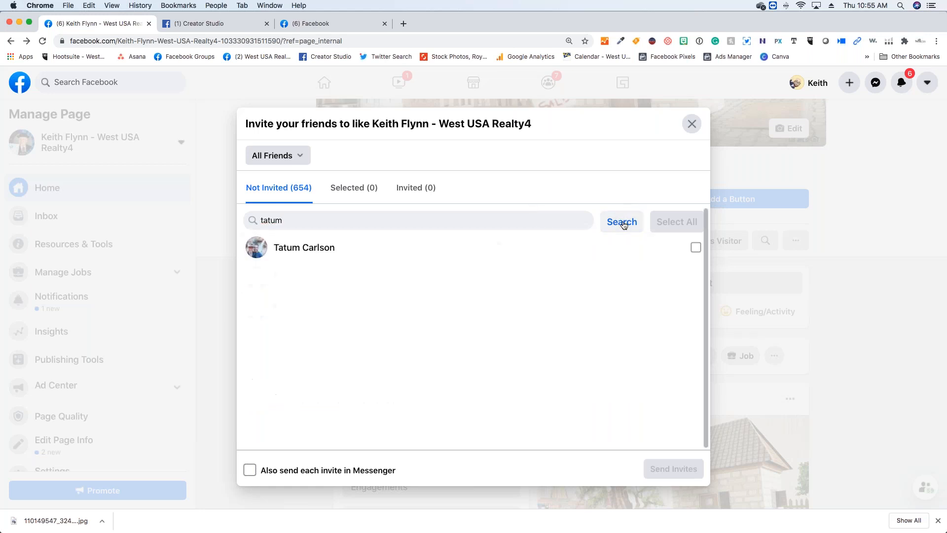
{"action": "left_click", "coordinate": [696, 247]}
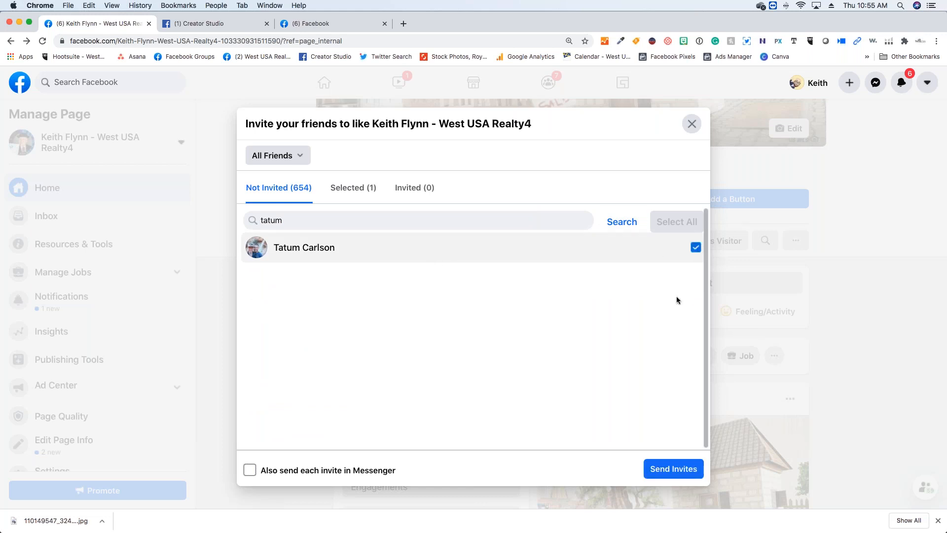
{"action": "left_click", "coordinate": [664, 470]}
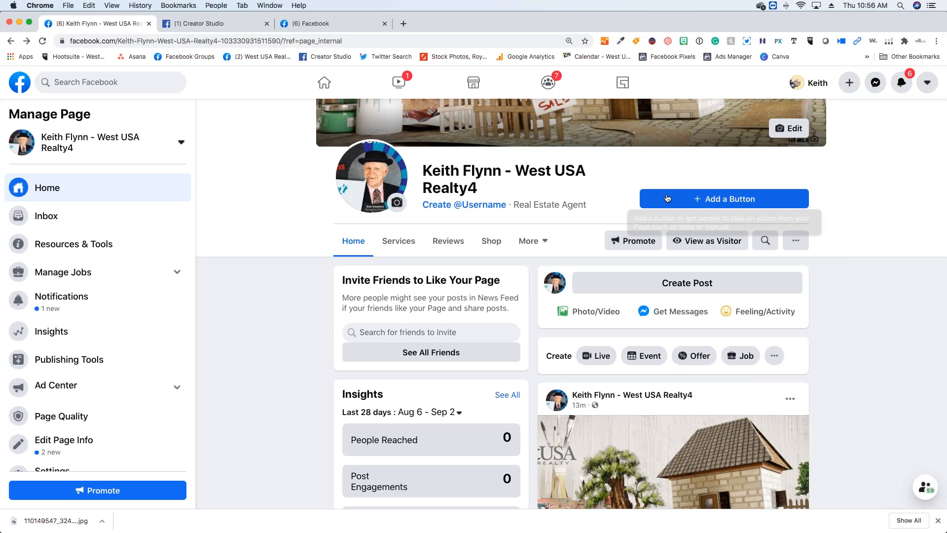
- Look at the visitor actions offered for a page button and close the selection without choosing one
{"action": "left_click", "coordinate": [710, 199]}
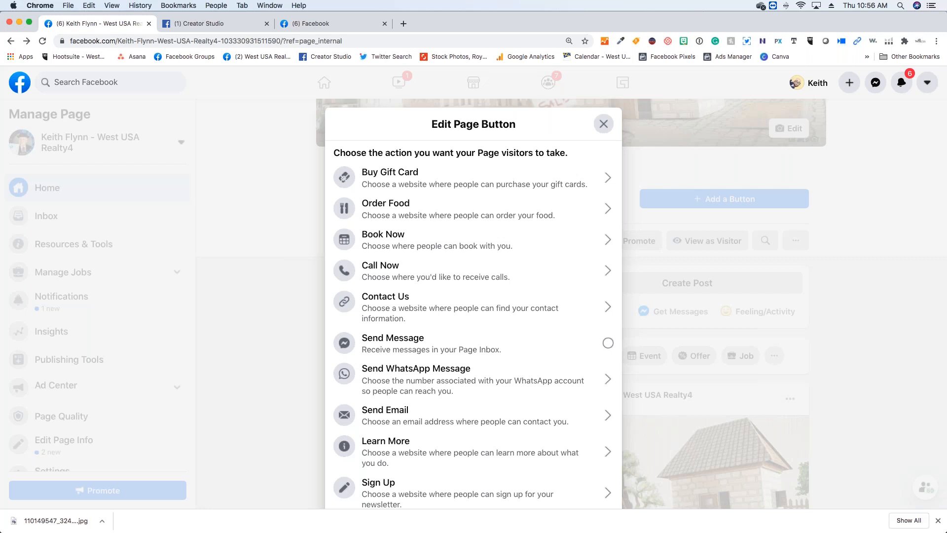
{"action": "left_click", "coordinate": [602, 122]}
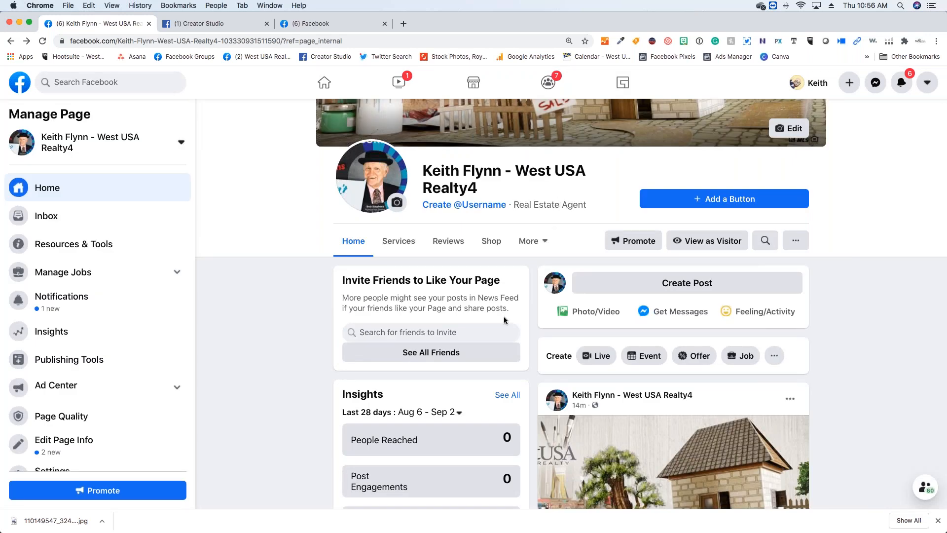
{"action": "scroll", "coordinate": [427, 320], "scroll_direction": "down", "scroll_amount": 2}
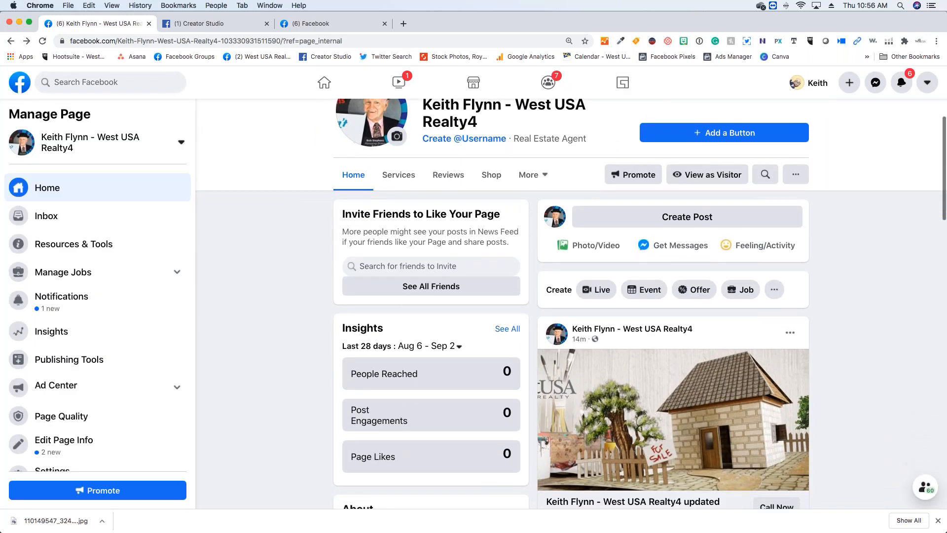
{"action": "scroll", "coordinate": [572, 303], "scroll_direction": "up", "scroll_amount": 2}
{"action": "scroll", "coordinate": [571, 303], "scroll_direction": "up", "scroll_amount": 2}
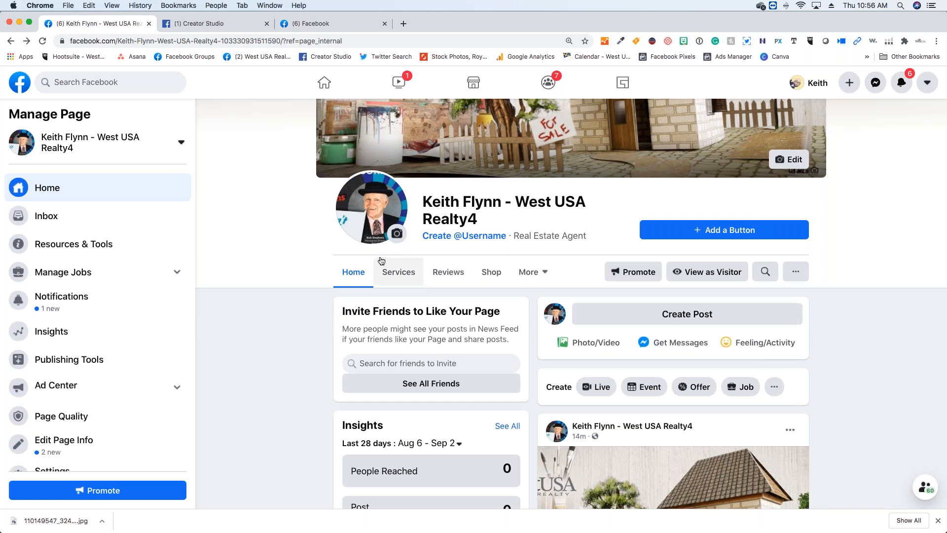
- Look at the items that can be added to a new page post, cancel the photo selection and close the post unpublished
{"action": "scroll", "coordinate": [381, 269], "scroll_direction": "down", "scroll_amount": 4}
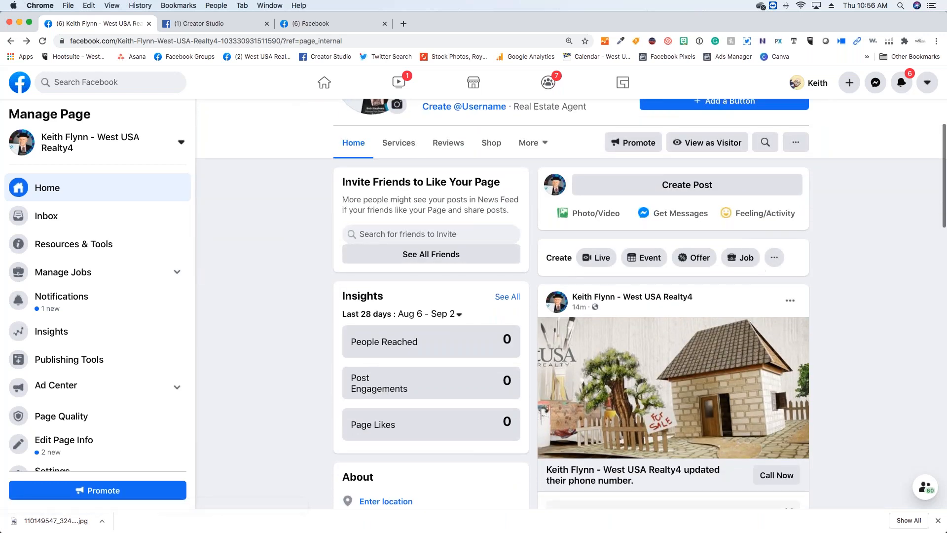
{"action": "left_click", "coordinate": [691, 184]}
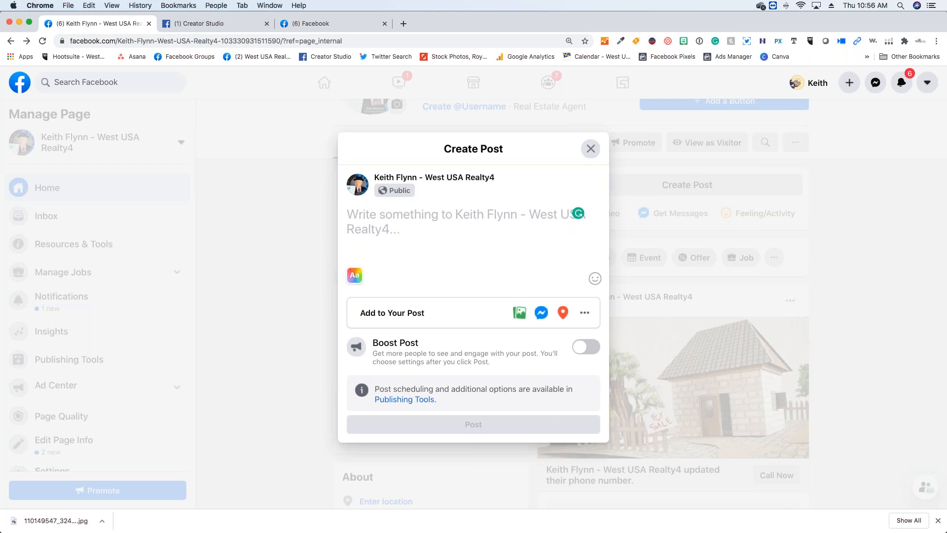
{"action": "left_click", "coordinate": [585, 312]}
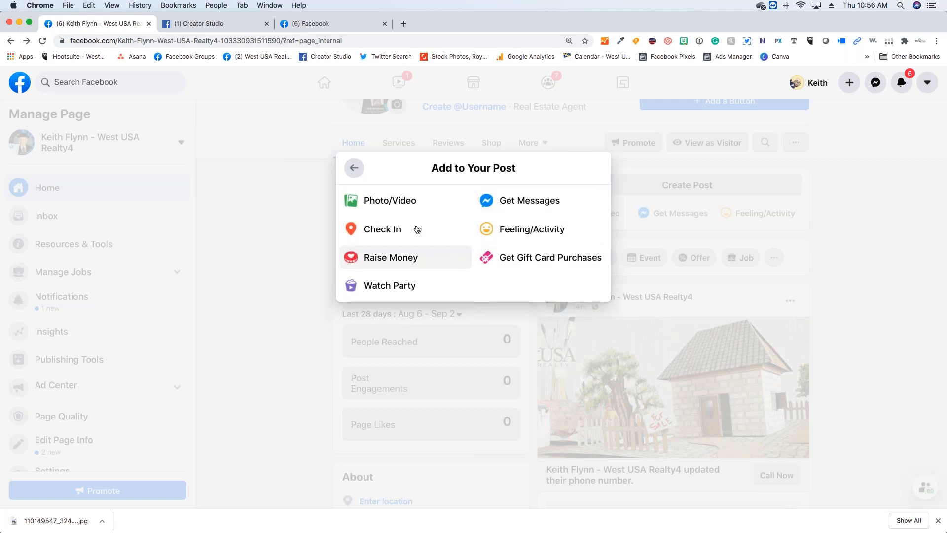
{"action": "left_click", "coordinate": [404, 203]}
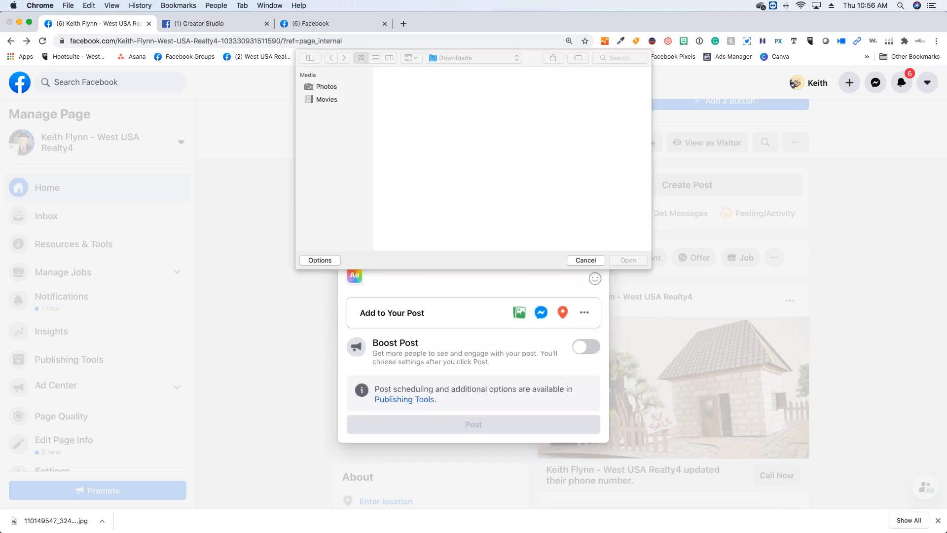
{"action": "left_click", "coordinate": [587, 260]}
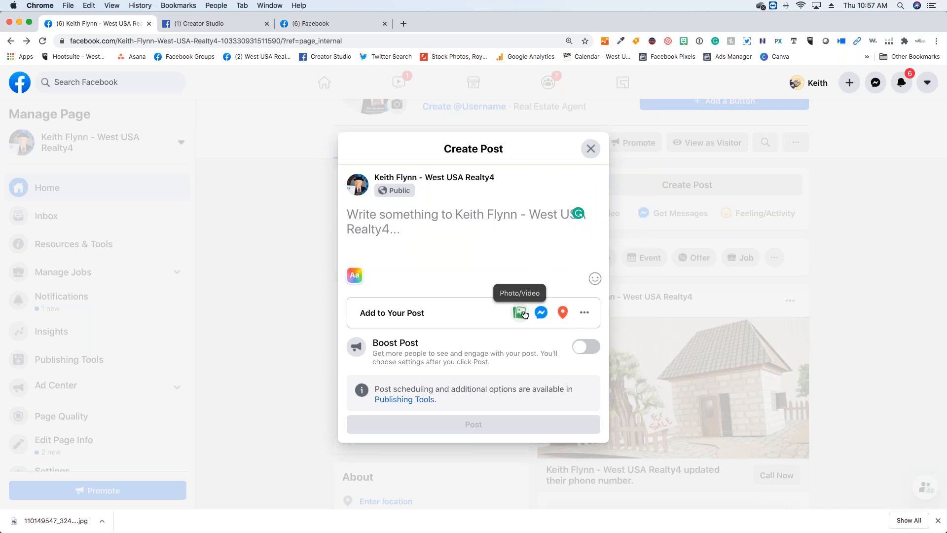
{"action": "left_click", "coordinate": [591, 150]}
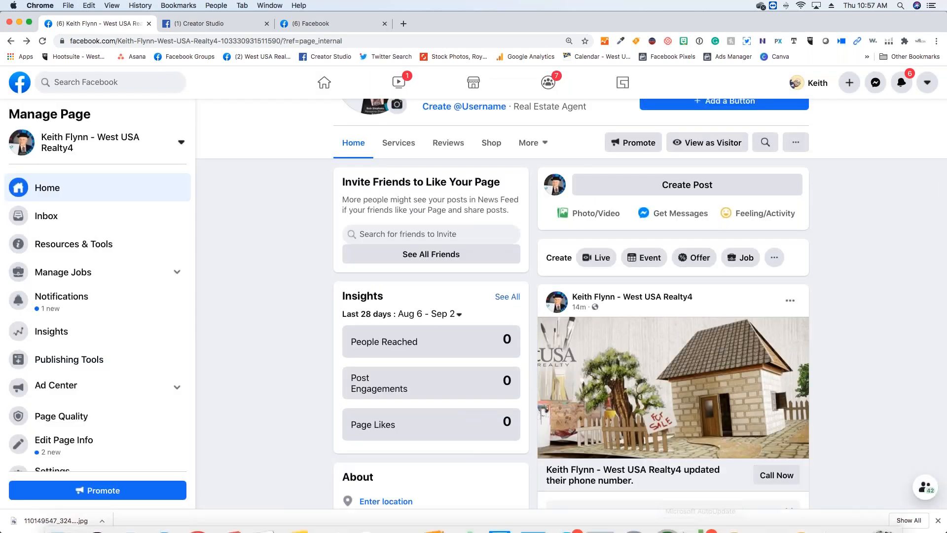
- Start adding a button to the page and examine the full list of visitor actions, from Buy Gift Card to Shop Now
{"action": "scroll", "coordinate": [534, 378], "scroll_direction": "up", "scroll_amount": 3}
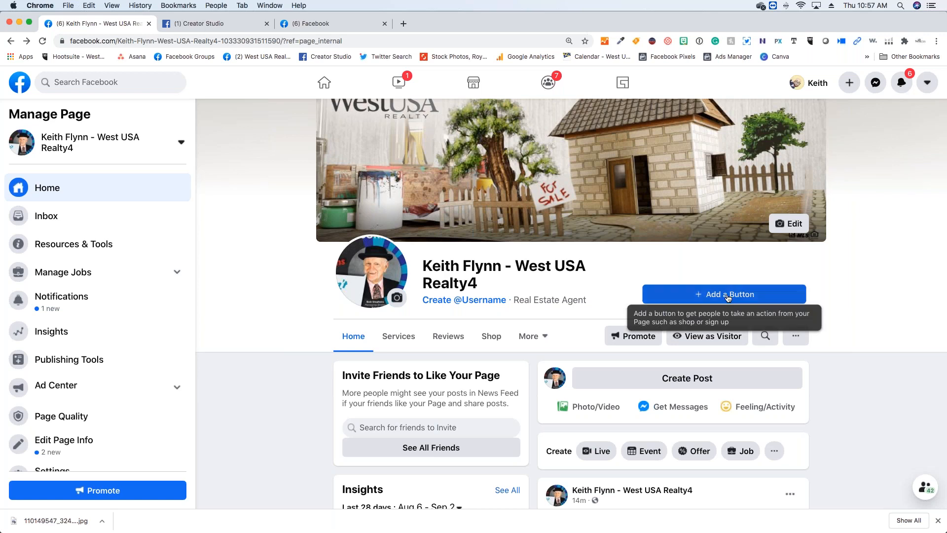
{"action": "left_click", "coordinate": [707, 296]}
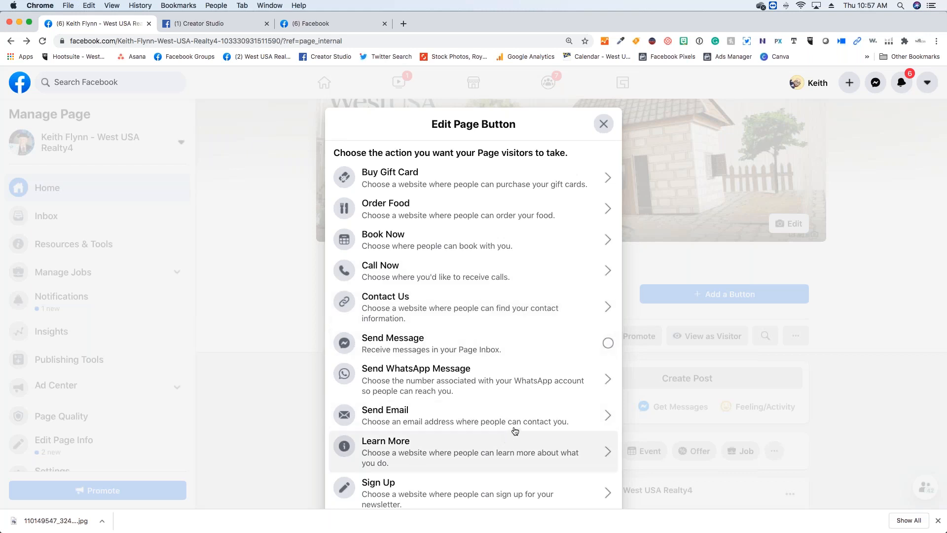
{"action": "scroll", "coordinate": [513, 446], "scroll_direction": "down", "scroll_amount": 3}
{"action": "scroll", "coordinate": [514, 457], "scroll_direction": "down", "scroll_amount": 3}
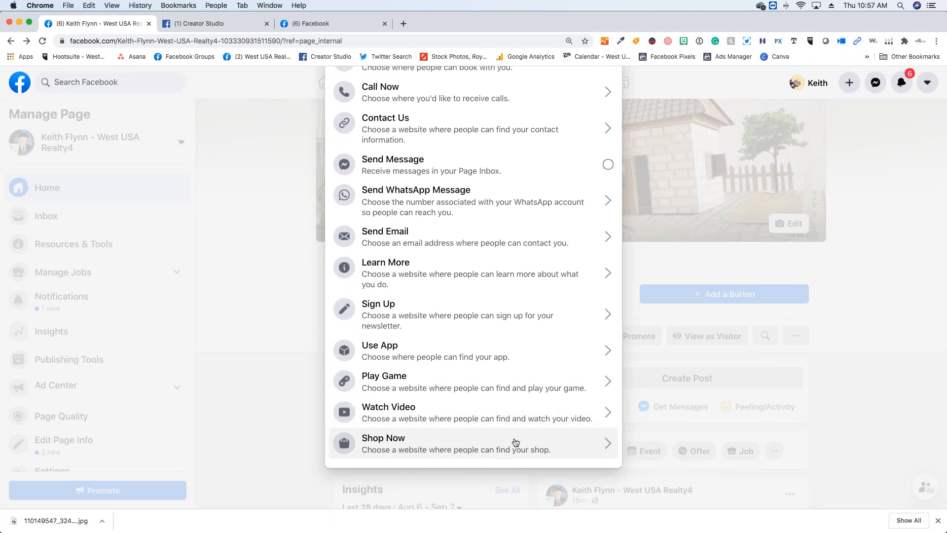
{"action": "scroll", "coordinate": [514, 442], "scroll_direction": "up", "scroll_amount": 5}
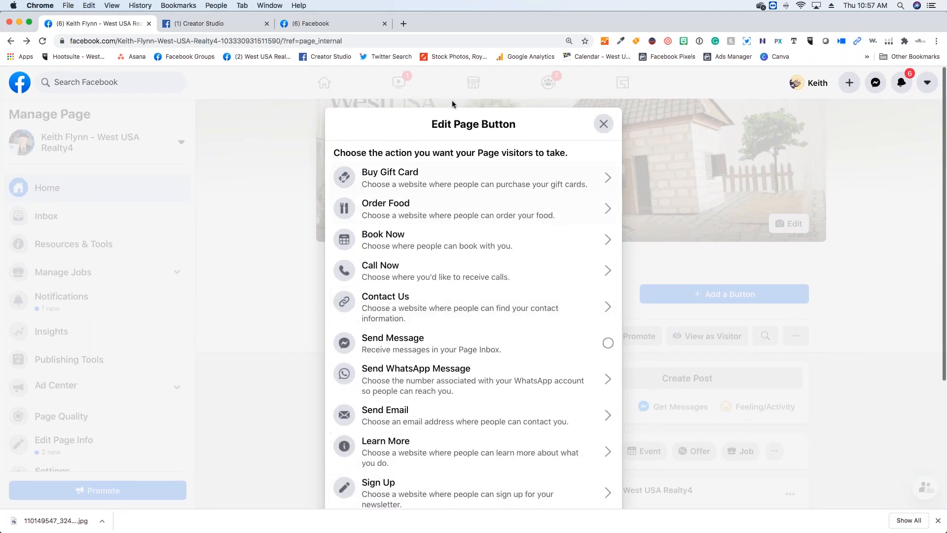
{"action": "scroll", "coordinate": [430, 283], "scroll_direction": "down", "scroll_amount": 3}
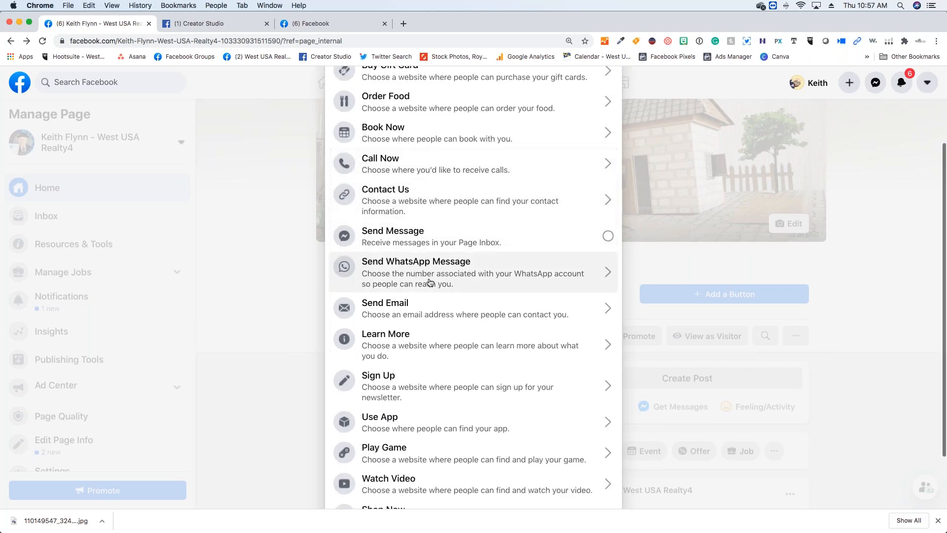
{"action": "scroll", "coordinate": [430, 283], "scroll_direction": "up", "scroll_amount": 1}
{"action": "scroll", "coordinate": [429, 276], "scroll_direction": "down", "scroll_amount": 3}
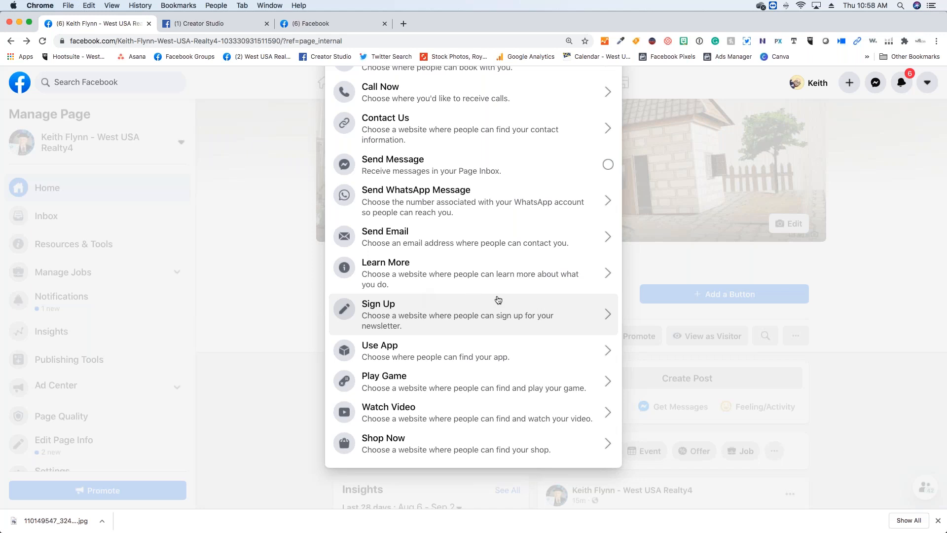
{"action": "scroll", "coordinate": [496, 302], "scroll_direction": "up", "scroll_amount": 5}
{"action": "scroll", "coordinate": [481, 368], "scroll_direction": "down", "scroll_amount": 2}
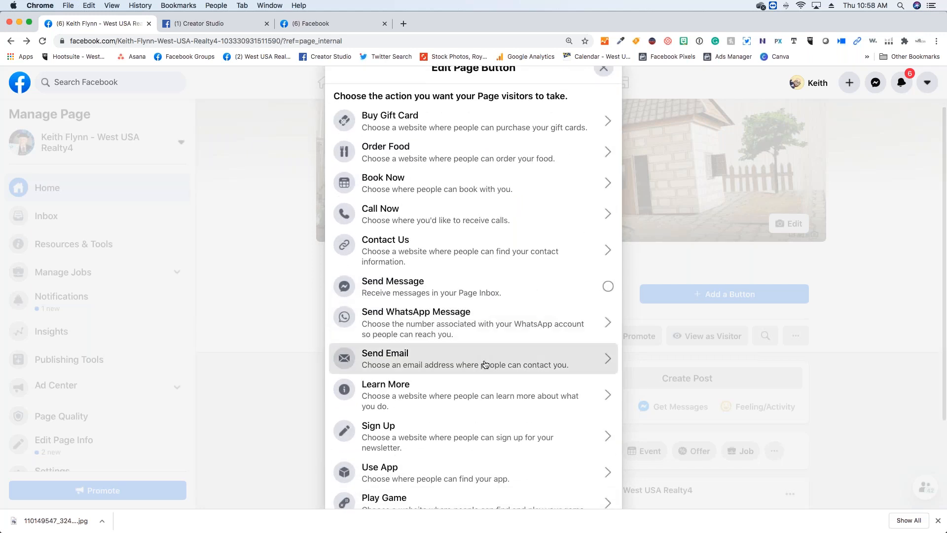
- Choose Send Email as the page button's action, enter the agent's e-mail address and save the button
{"action": "left_click", "coordinate": [487, 364]}
{"action": "left_click", "coordinate": [456, 261]}
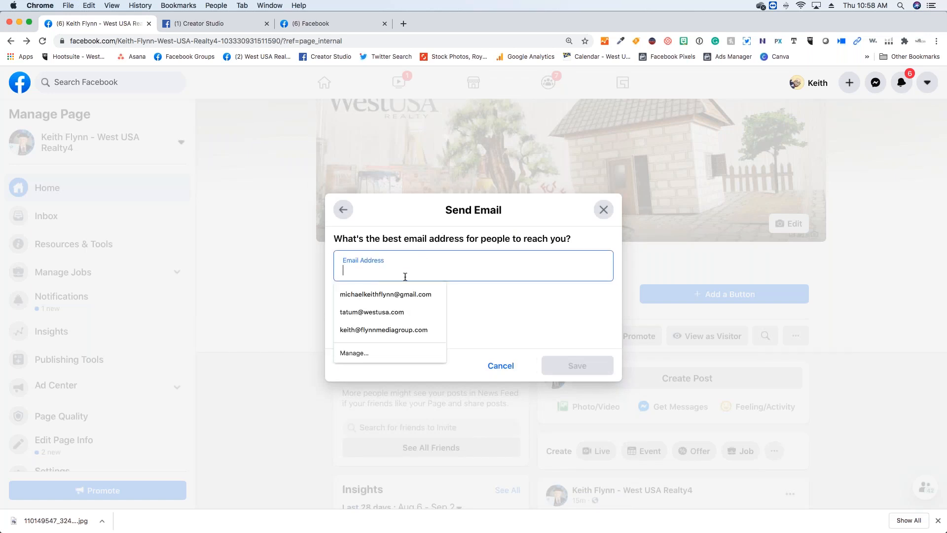
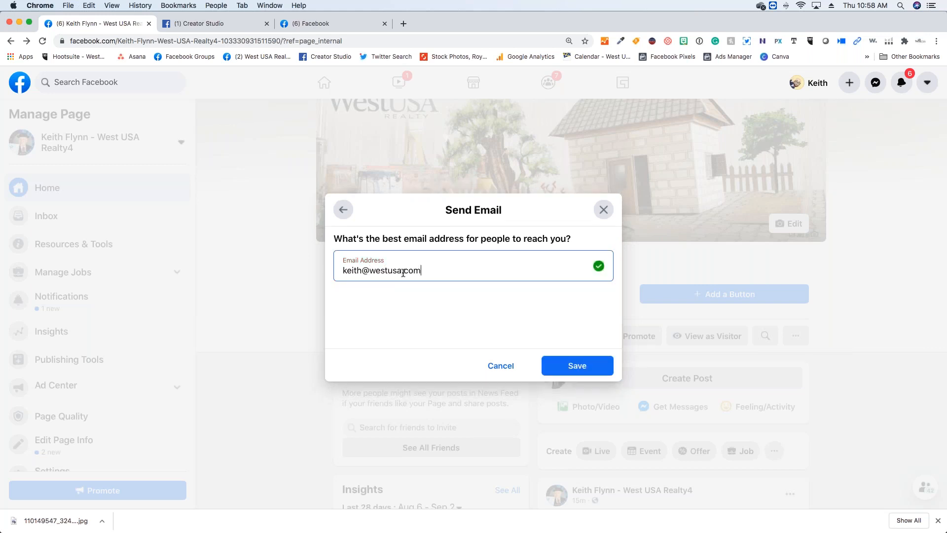
{"action": "left_click", "coordinate": [606, 376]}
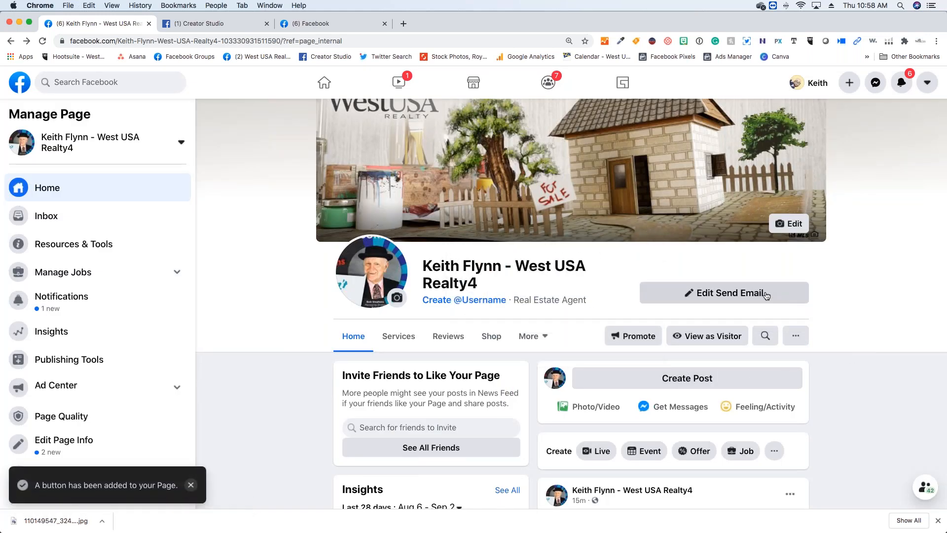
- Open the editing options of the page's Send Email button
{"action": "left_click", "coordinate": [766, 295]}
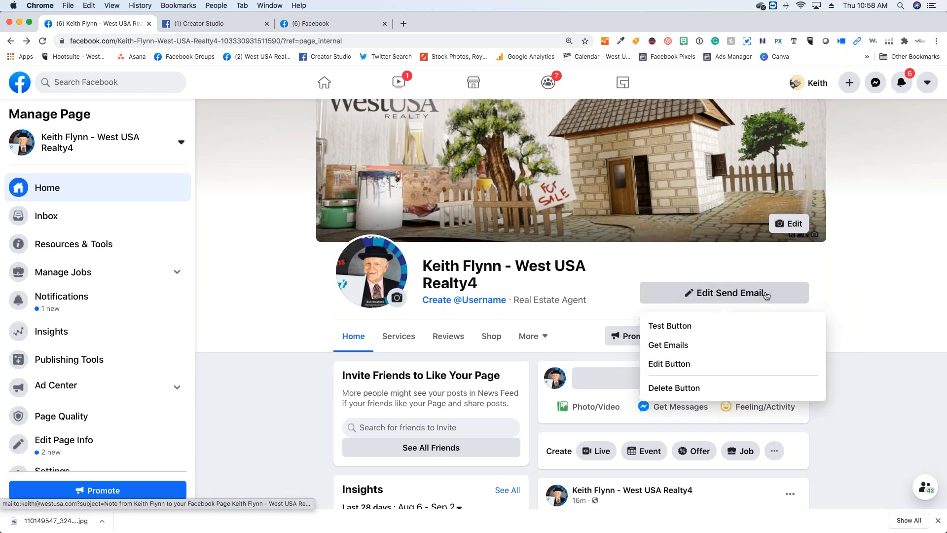